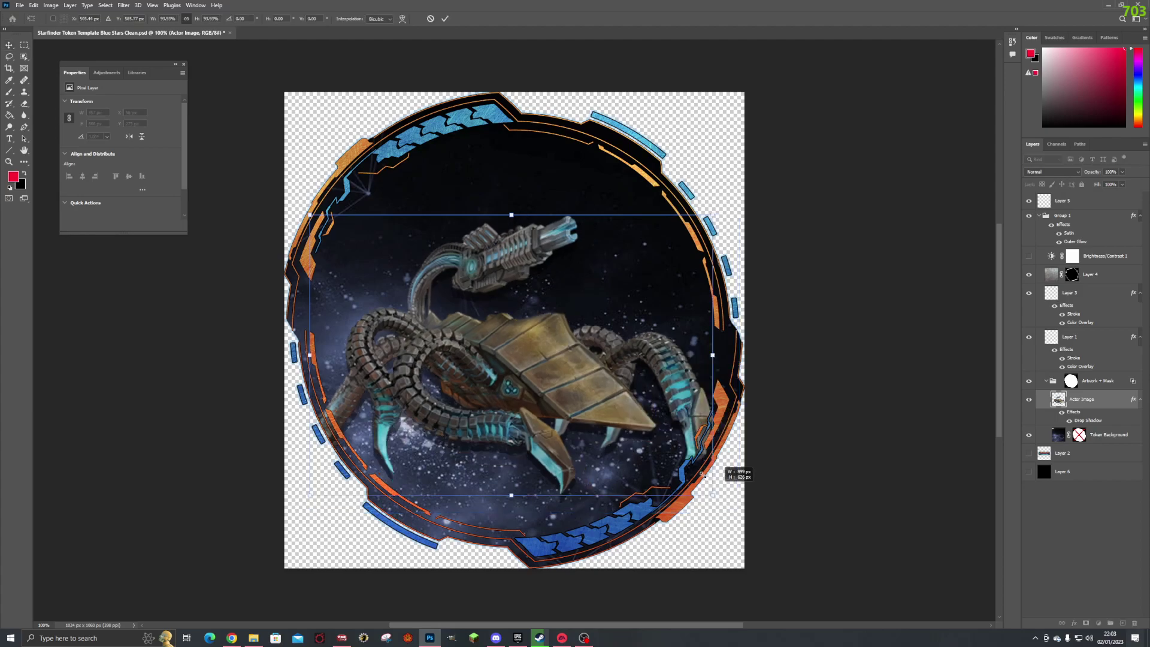
- Scale the creature artwork to about 86.46% and centre it inside the token ring
drag(493, 334, 516, 324)
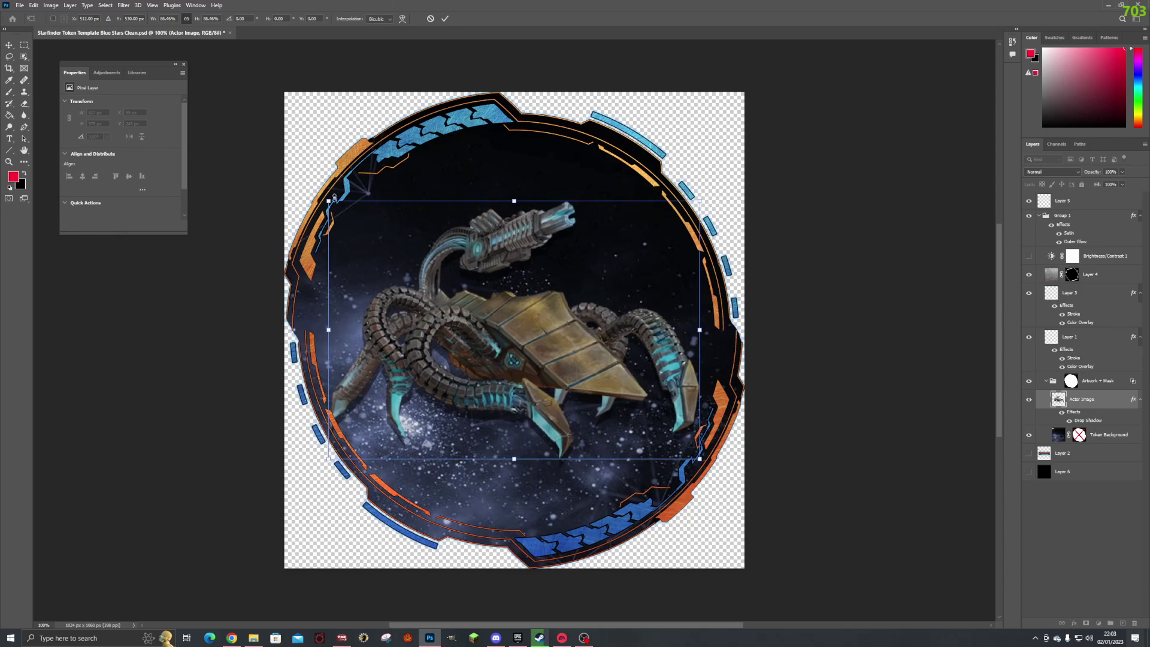
key(Return)
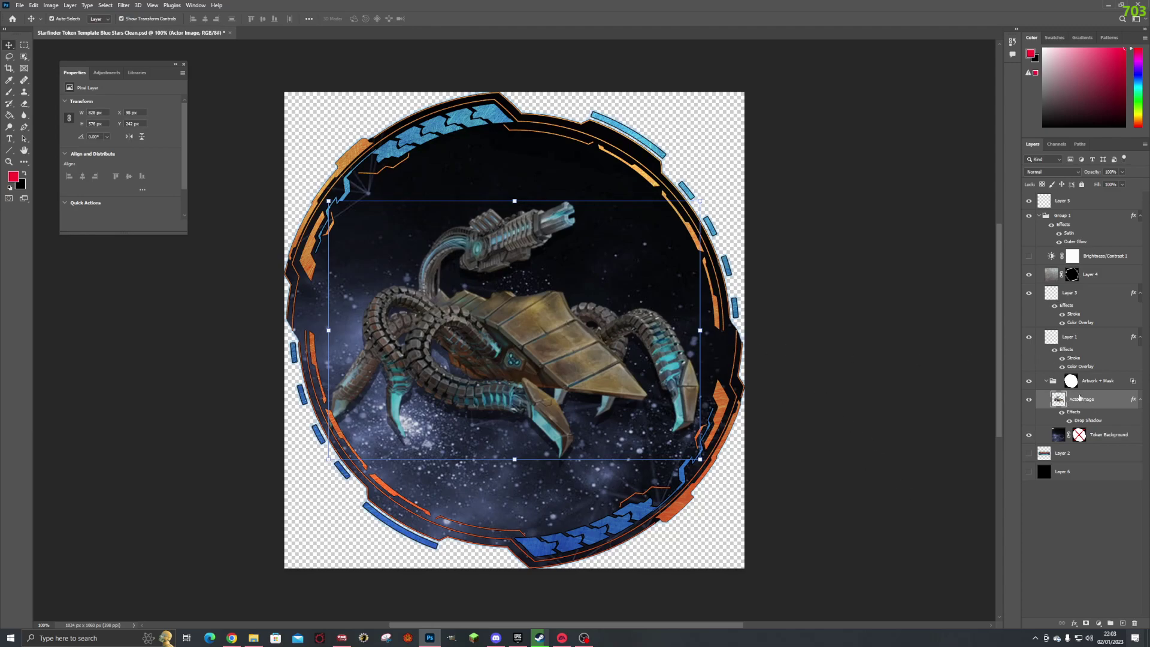
- Define a pixel replacement variable named actor_image for the Actor Image layer
click(50, 5)
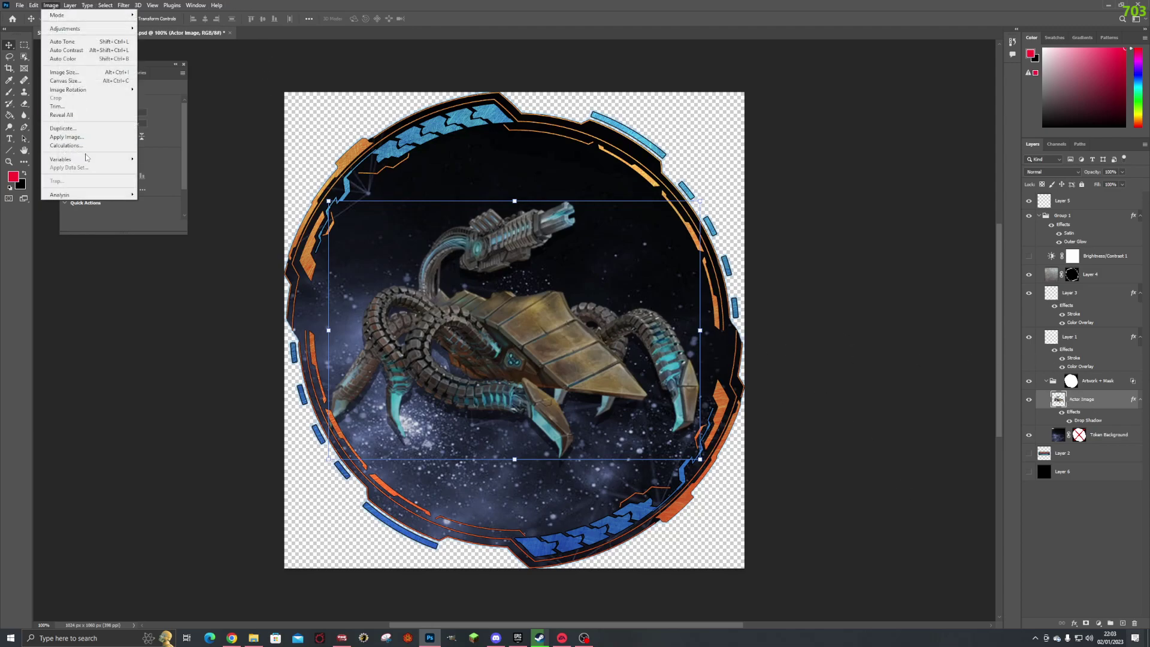
mouse_move(86, 157)
click(149, 159)
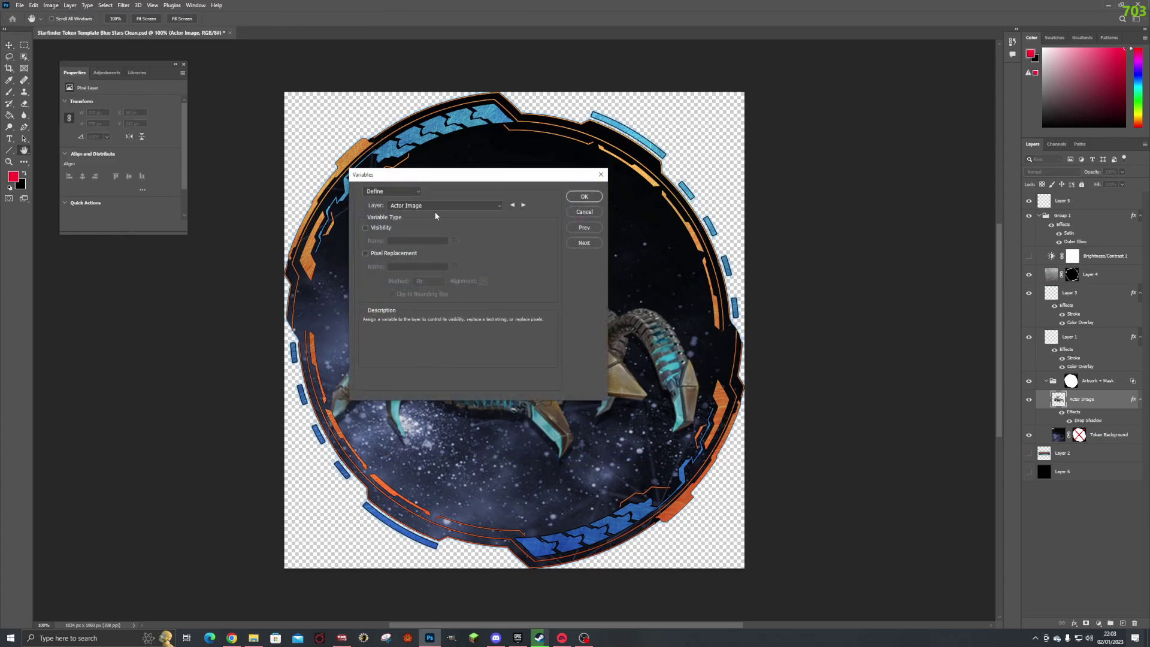
click(366, 253)
click(584, 197)
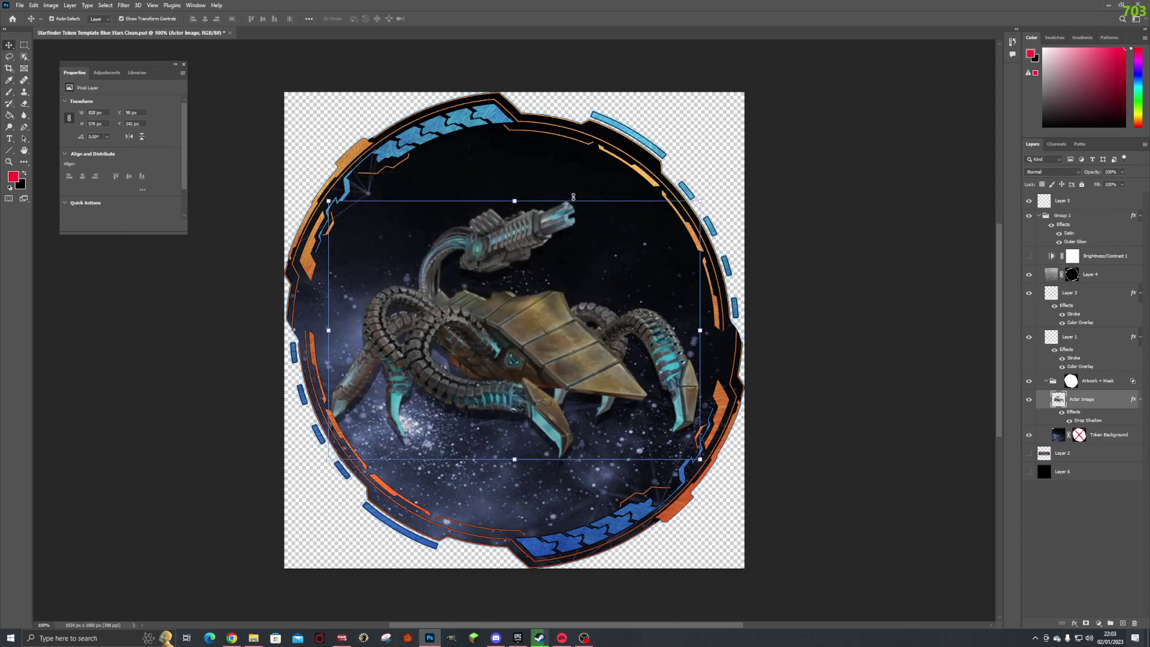
- Create a new data set for the document's variables
click(51, 4)
mouse_move(108, 159)
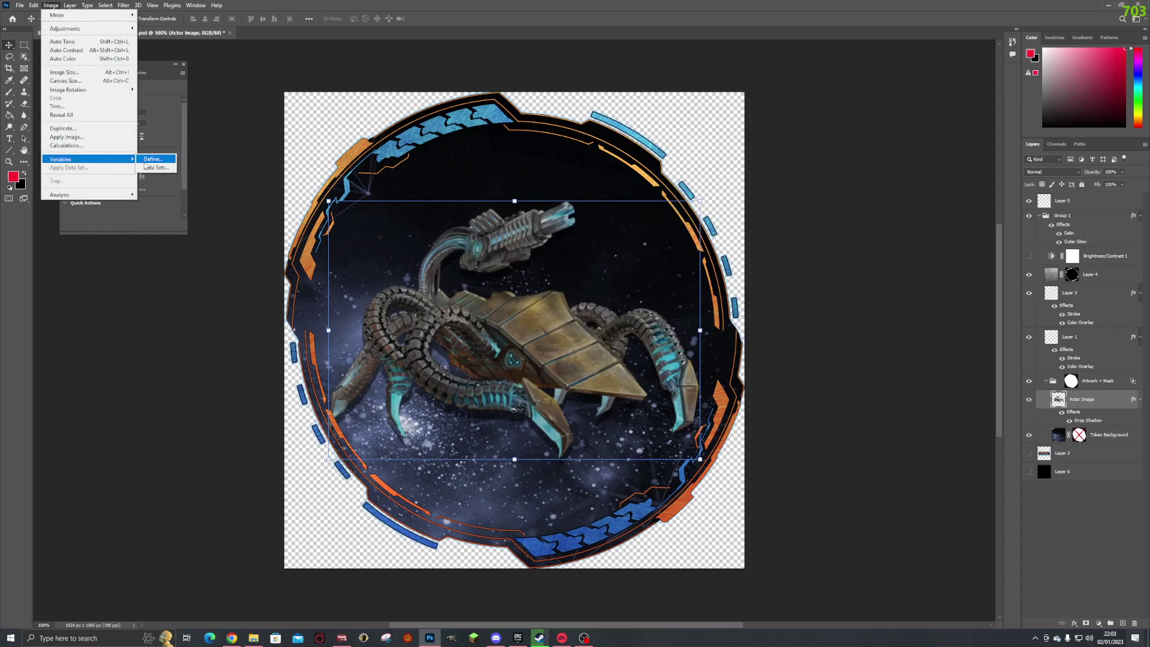
click(151, 168)
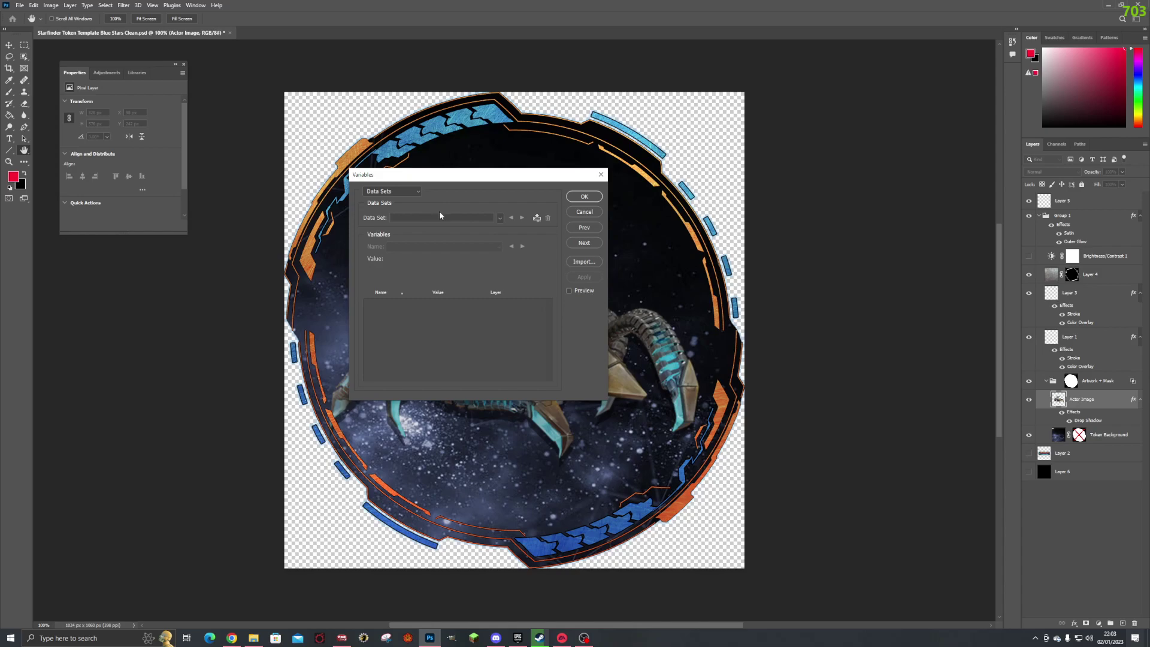
click(537, 218)
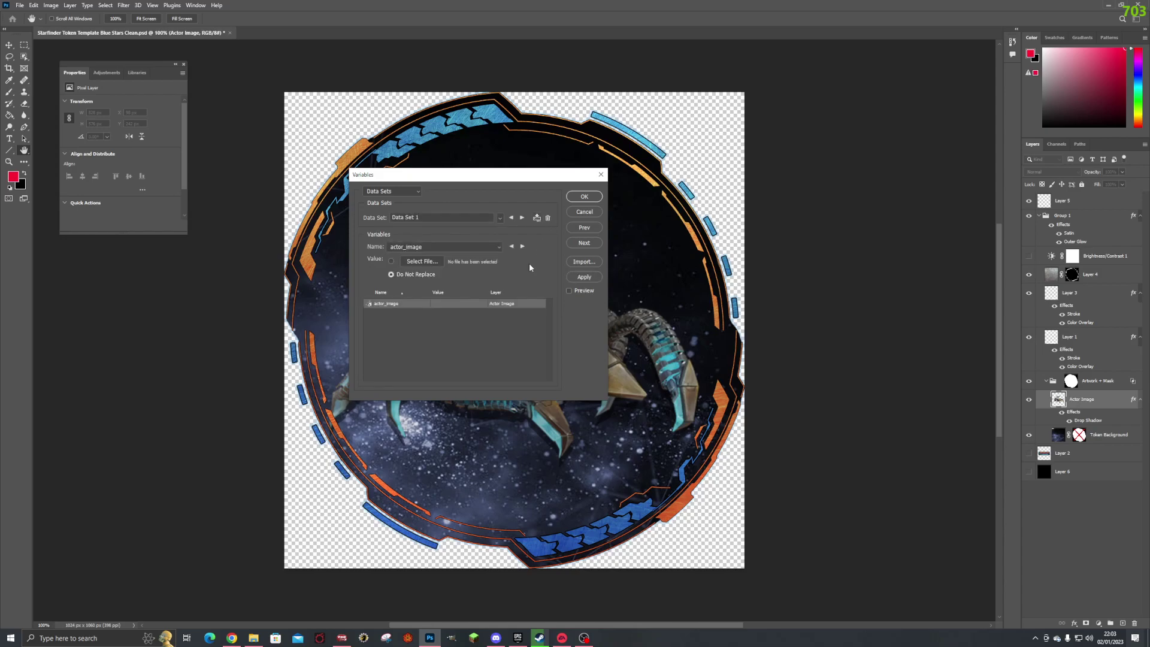
- Try to assign image_path.txt from Artwork > Alien Archives > webp > AA2 as the actor_image replacement file
click(421, 262)
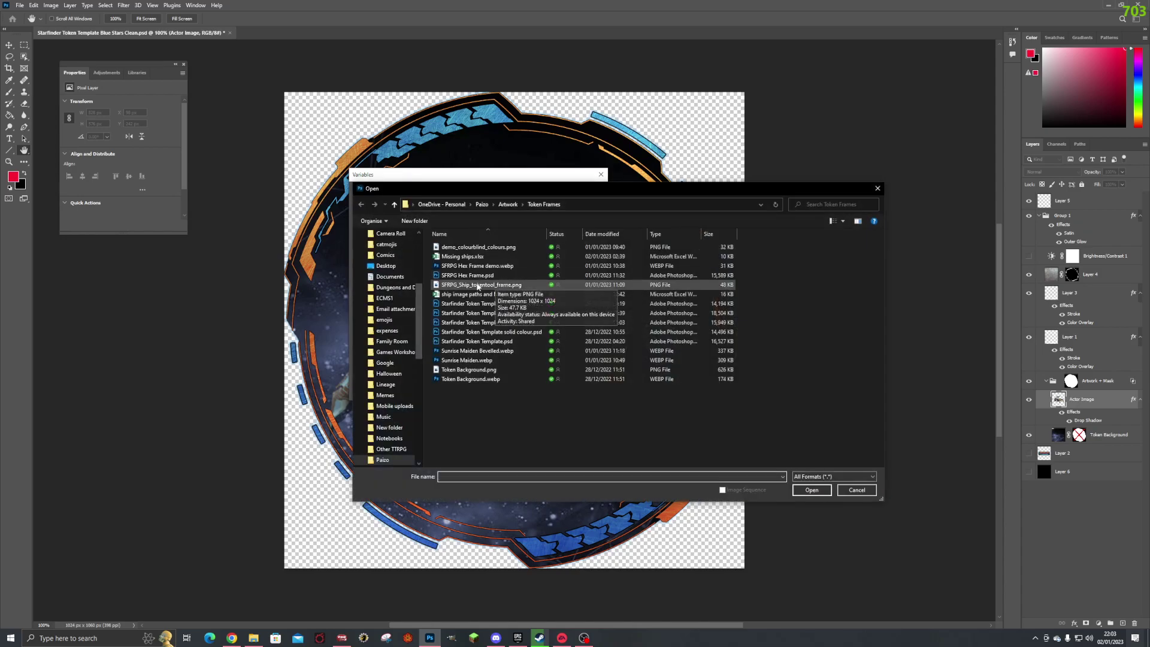
click(508, 204)
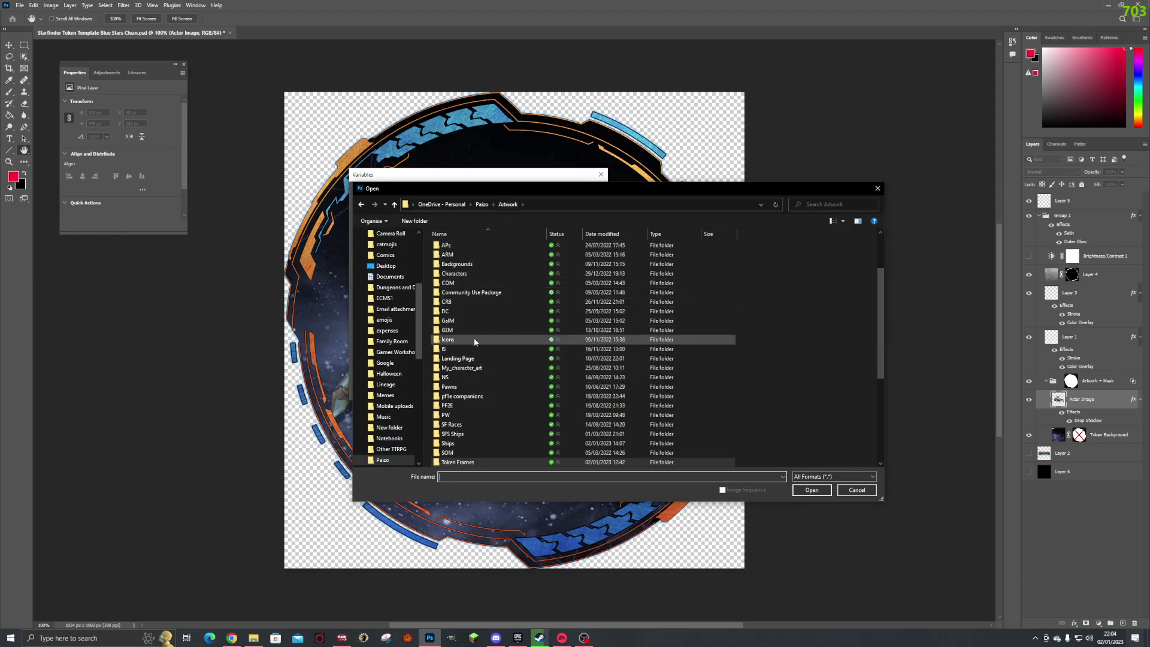
scroll(473, 337, up, 3)
double_click(461, 296)
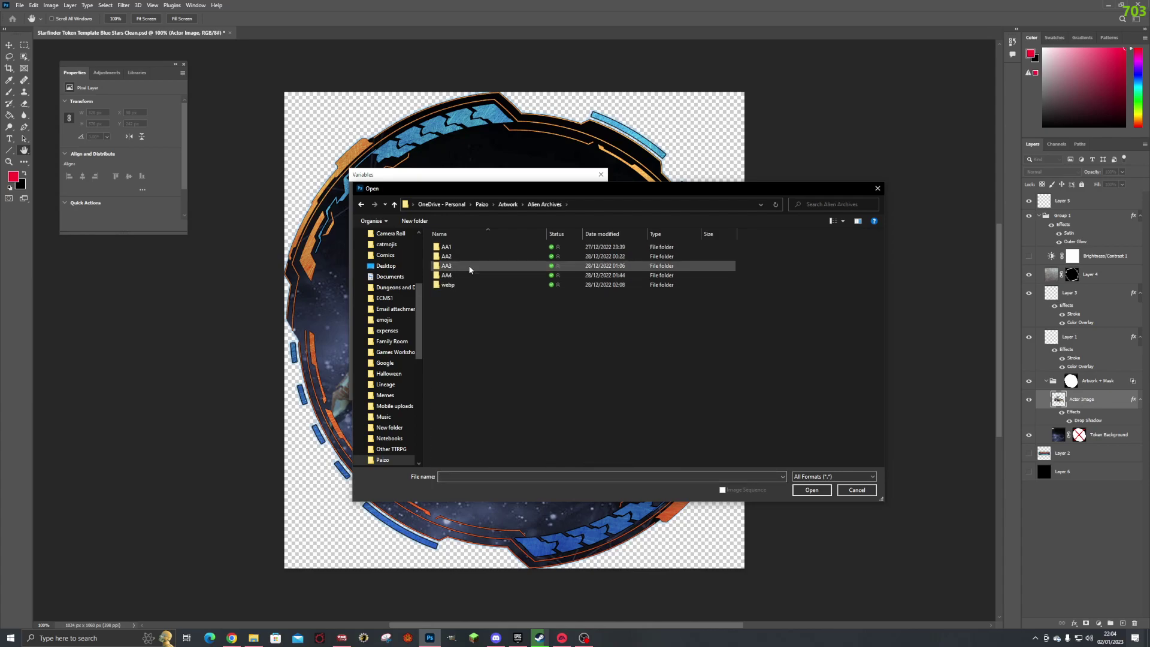
double_click(452, 284)
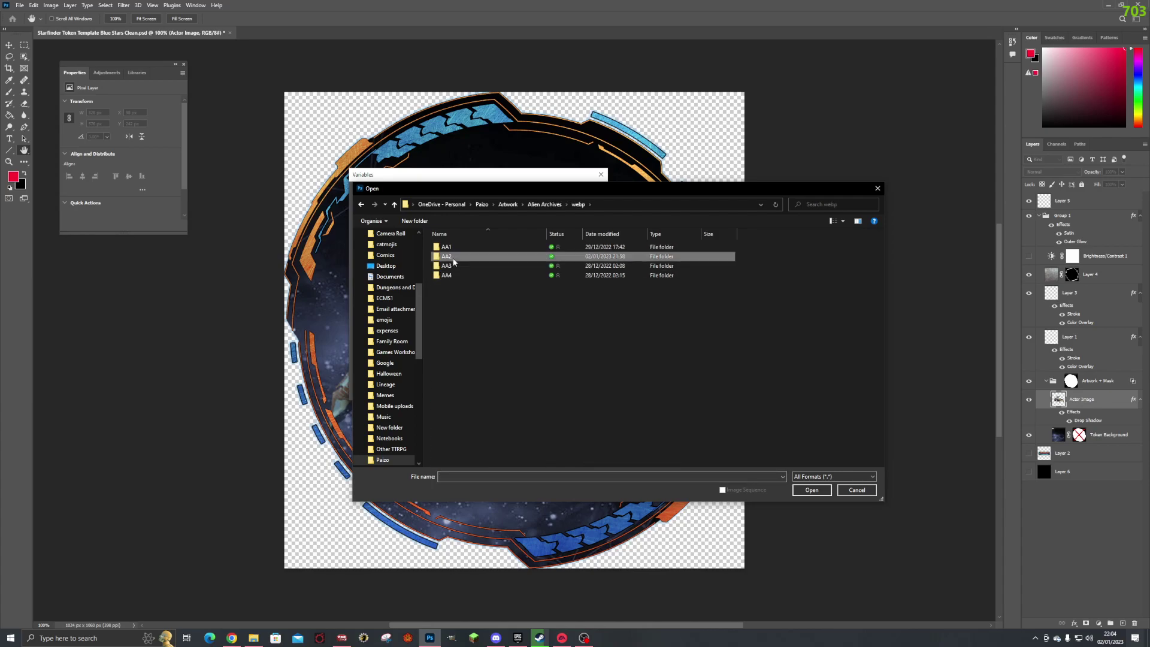
double_click(454, 259)
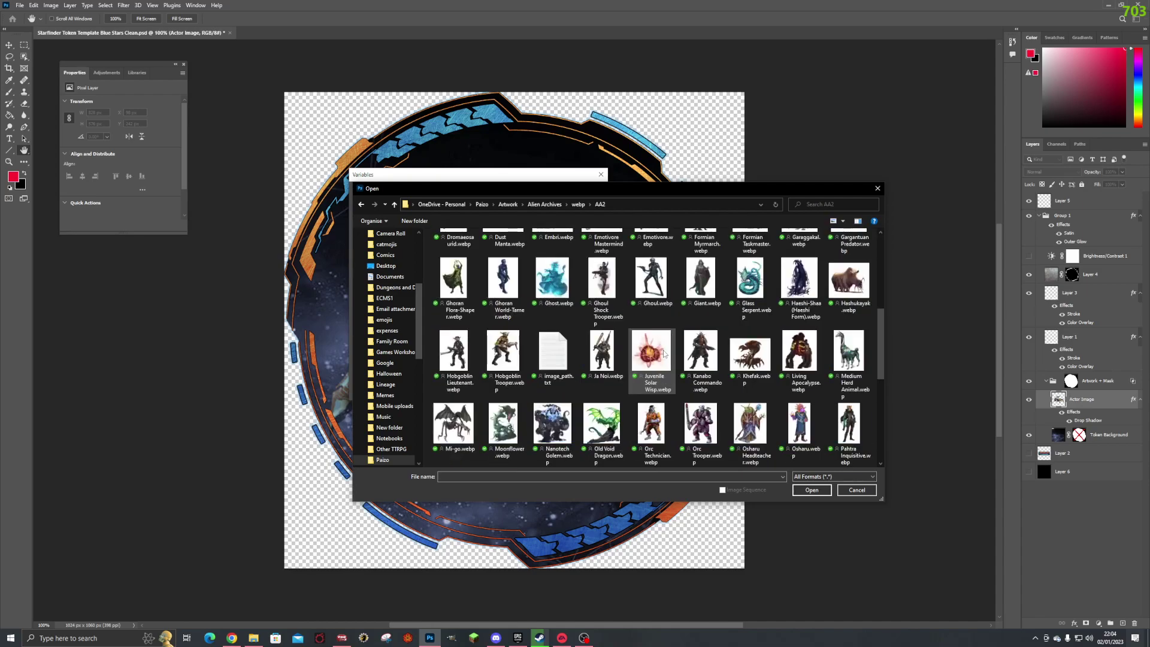
double_click(554, 350)
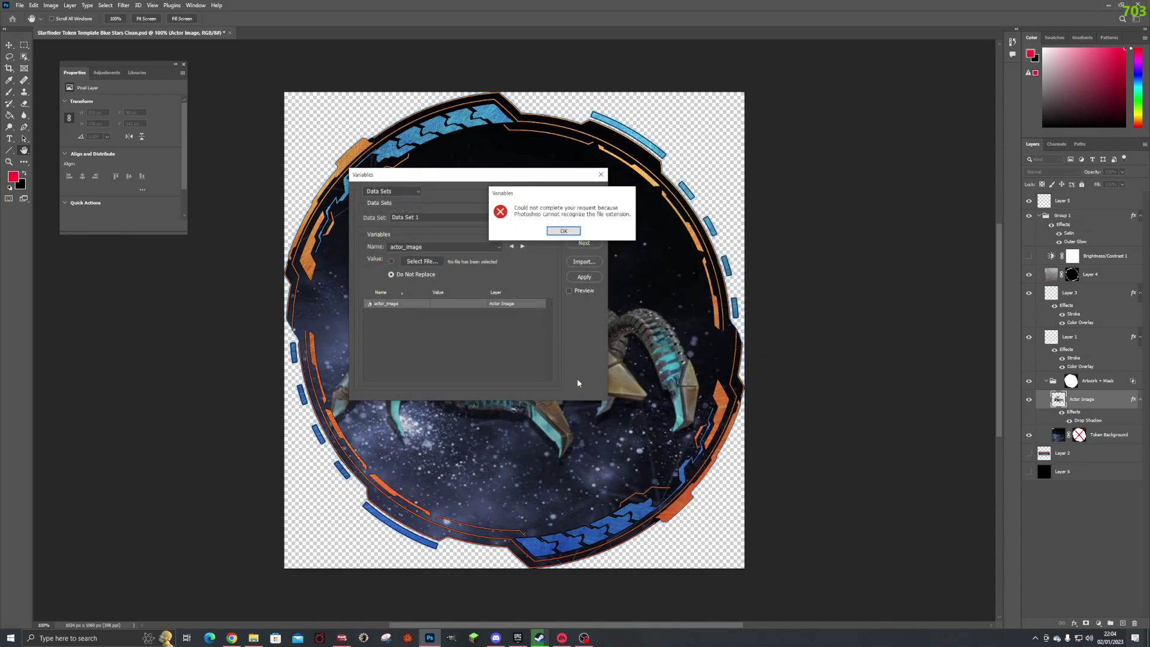
click(575, 232)
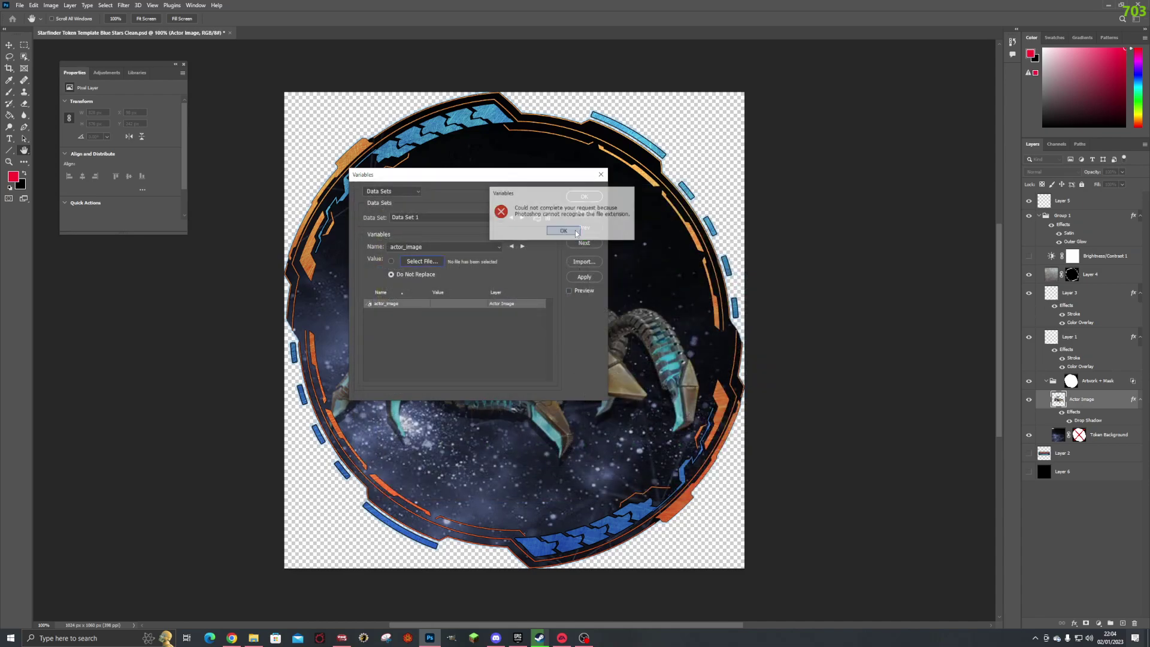
- Check the AA2 folder in File Explorer and assign Aasimar.webp as the data set's actor_image replacement file
mouse_move(251, 644)
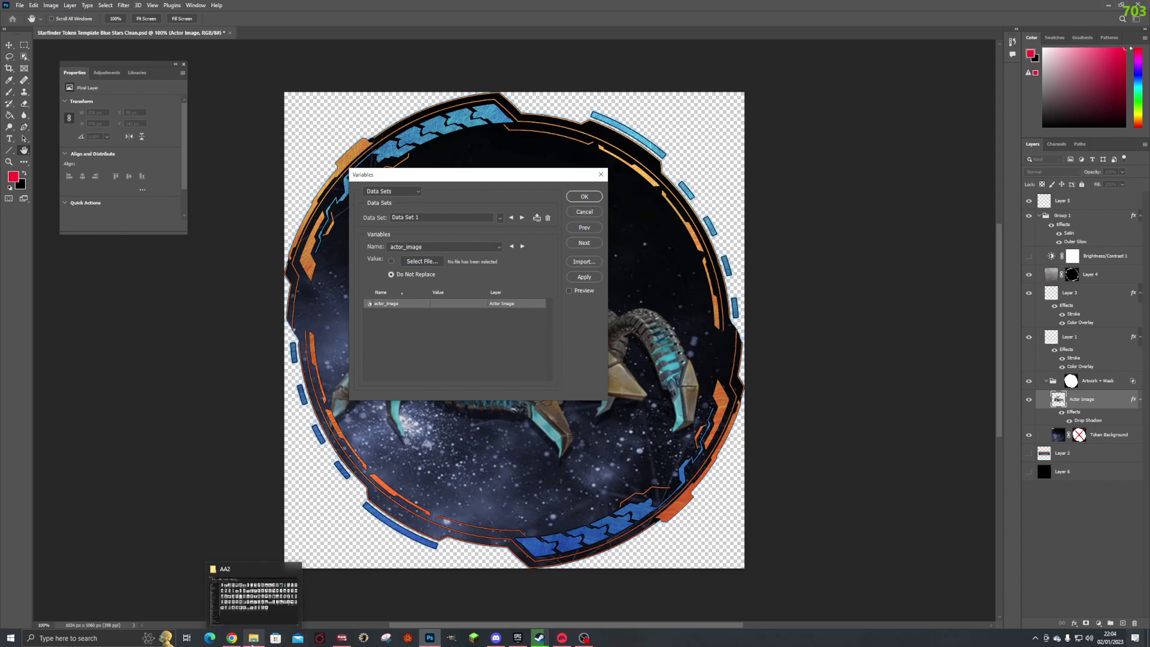
click(252, 643)
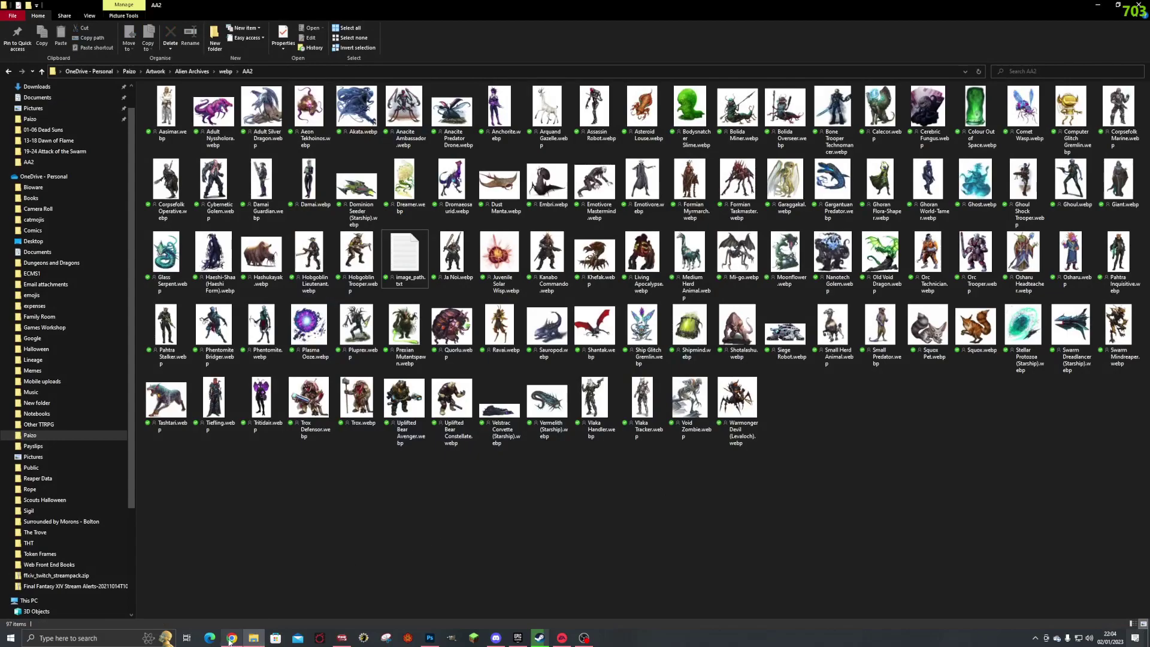
click(430, 638)
click(428, 262)
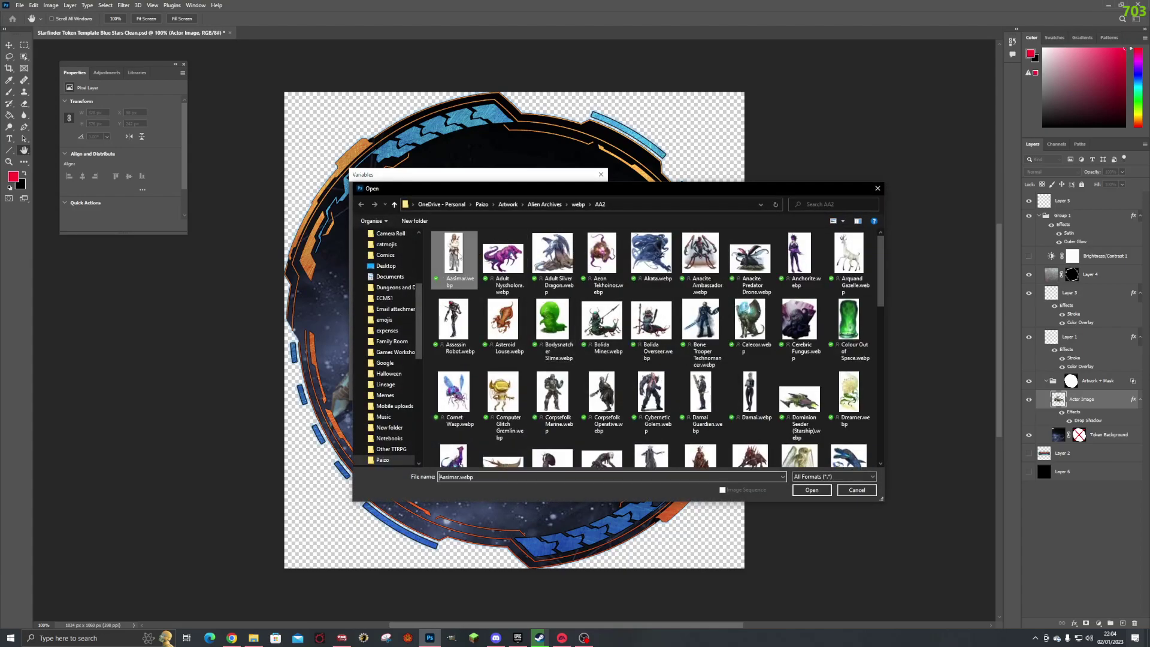
double_click(454, 257)
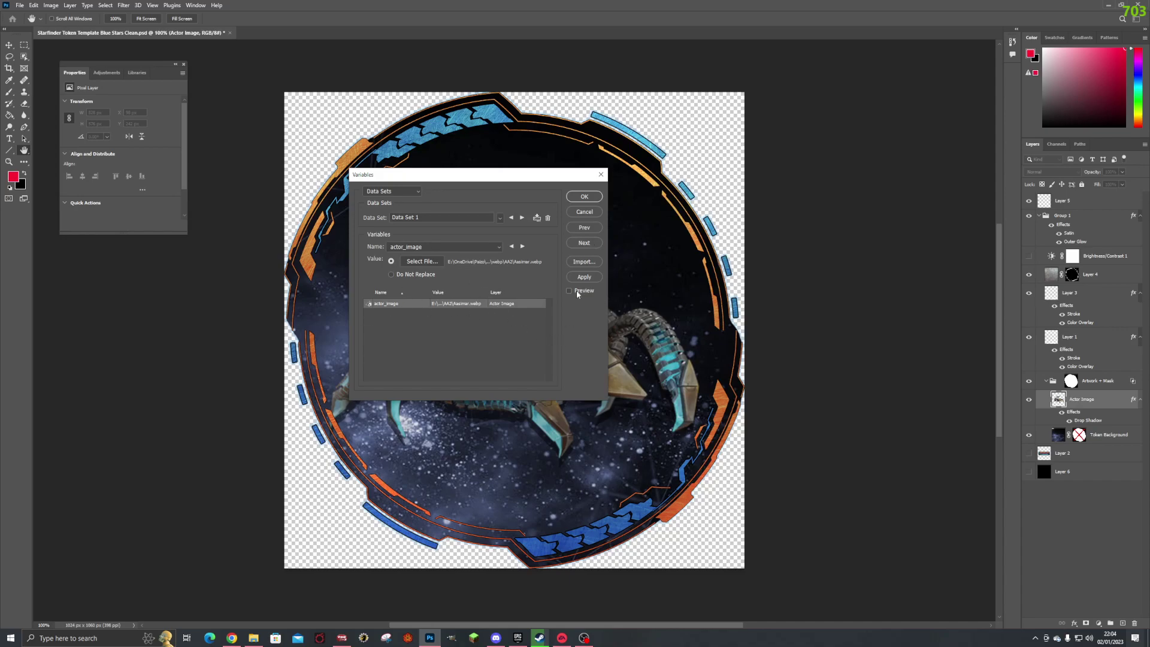
click(585, 197)
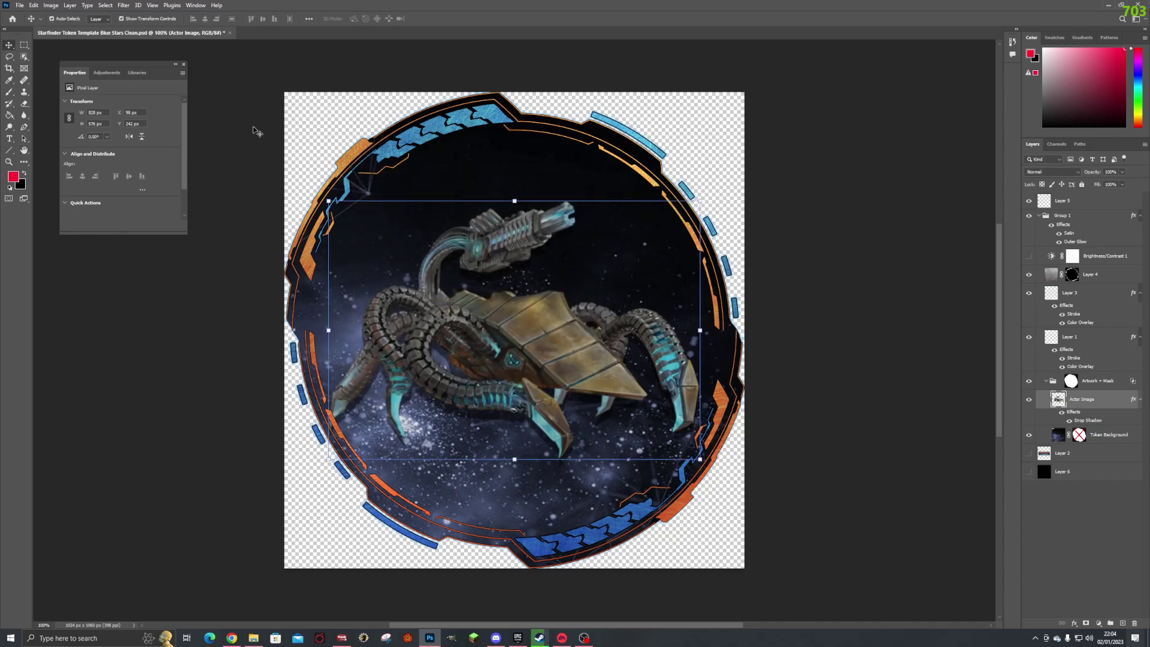
- Import the variable data sets from image_path.txt, using the first column for names and replacing the existing data sets
click(20, 5)
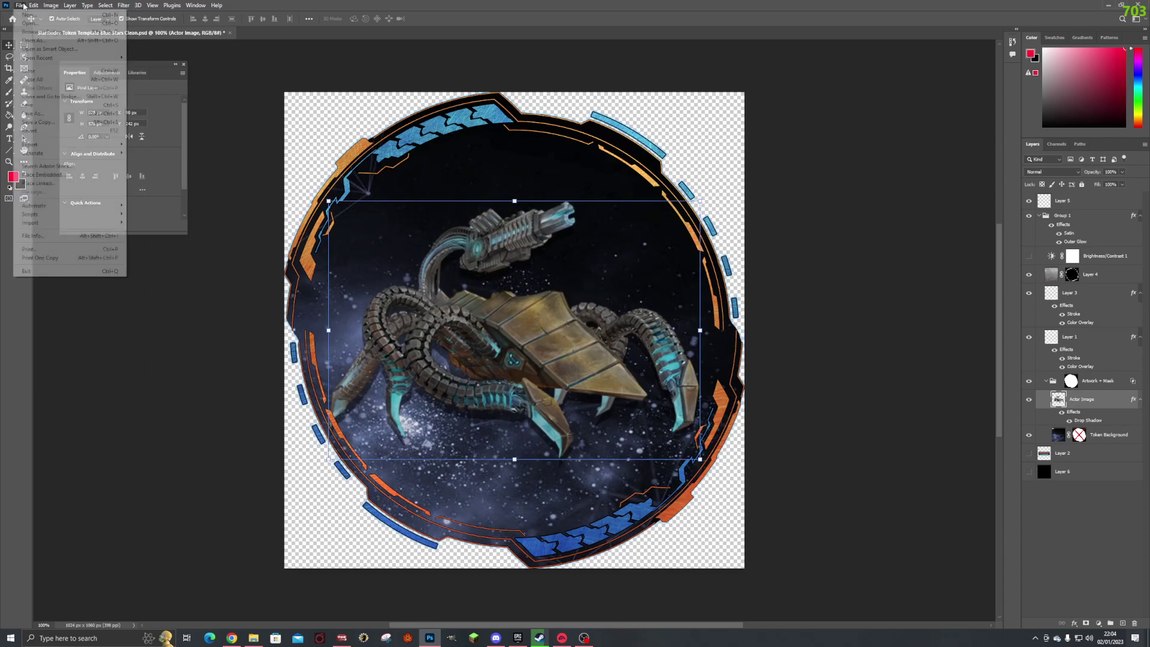
mouse_move(71, 222)
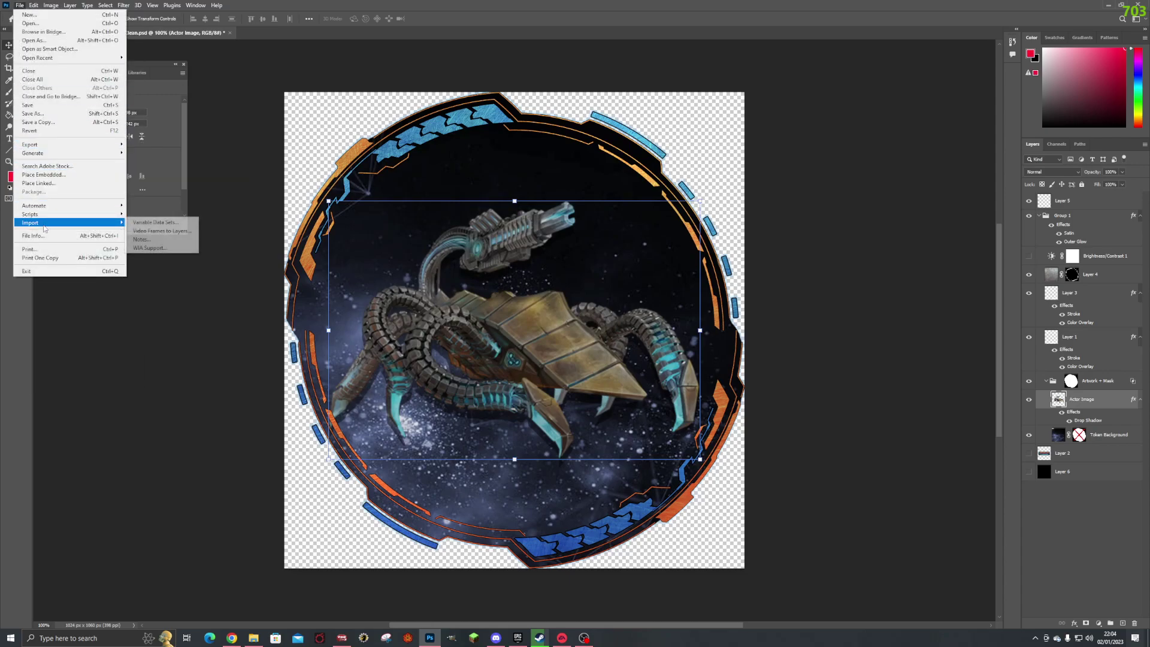
click(166, 225)
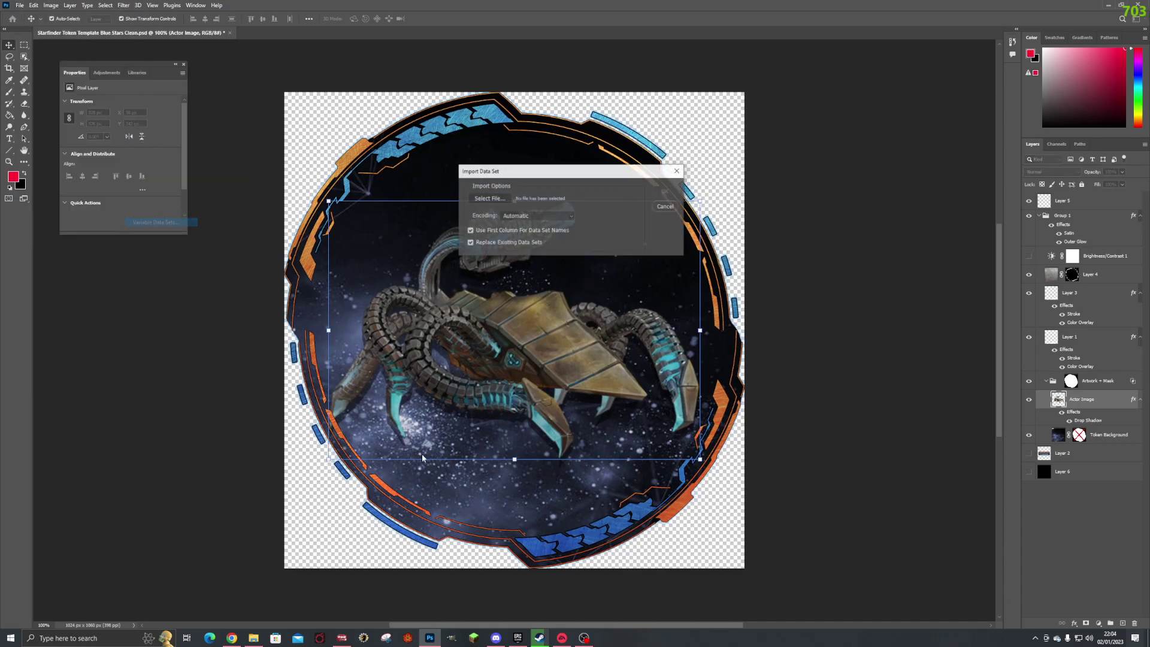
click(500, 198)
click(585, 244)
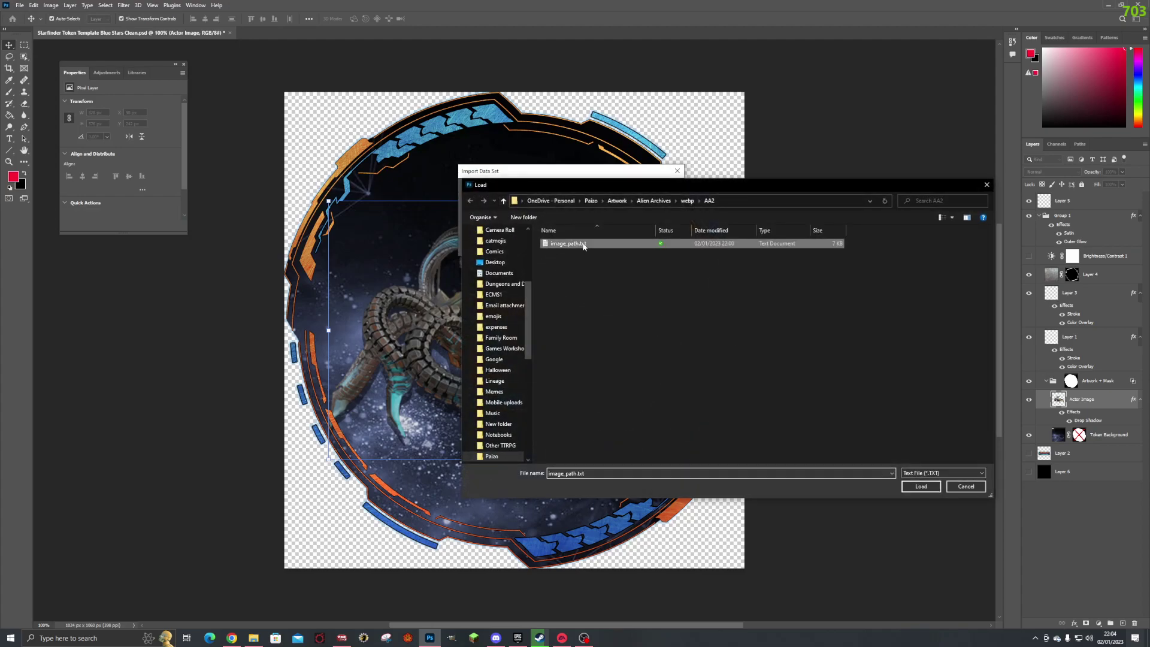
double_click(584, 245)
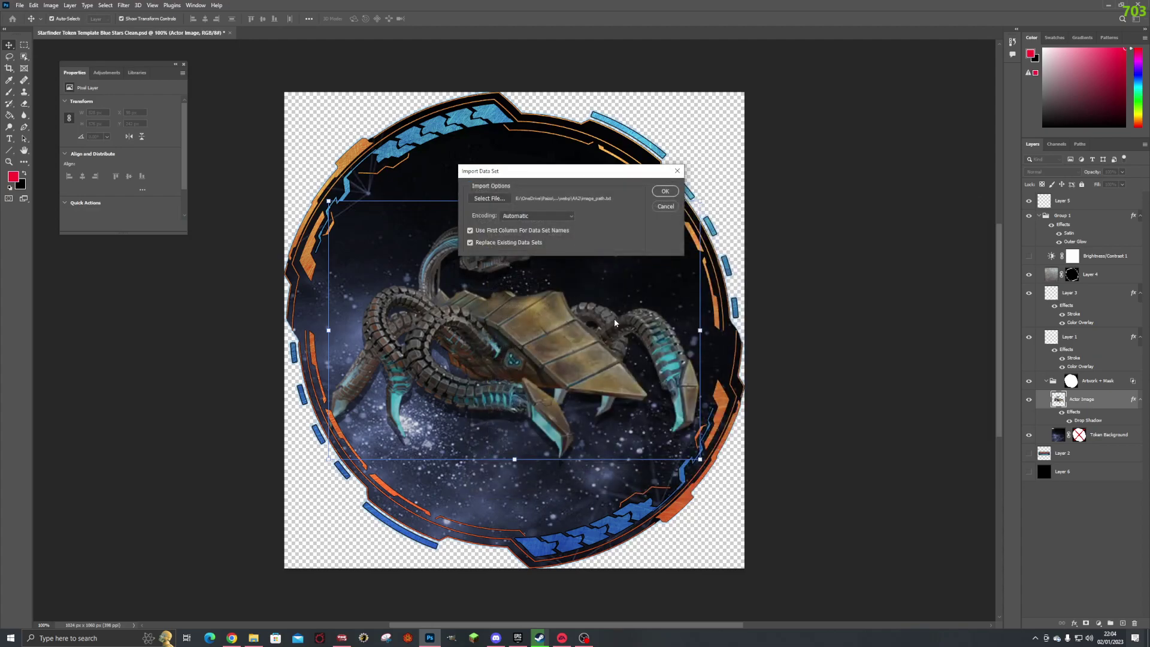
click(664, 192)
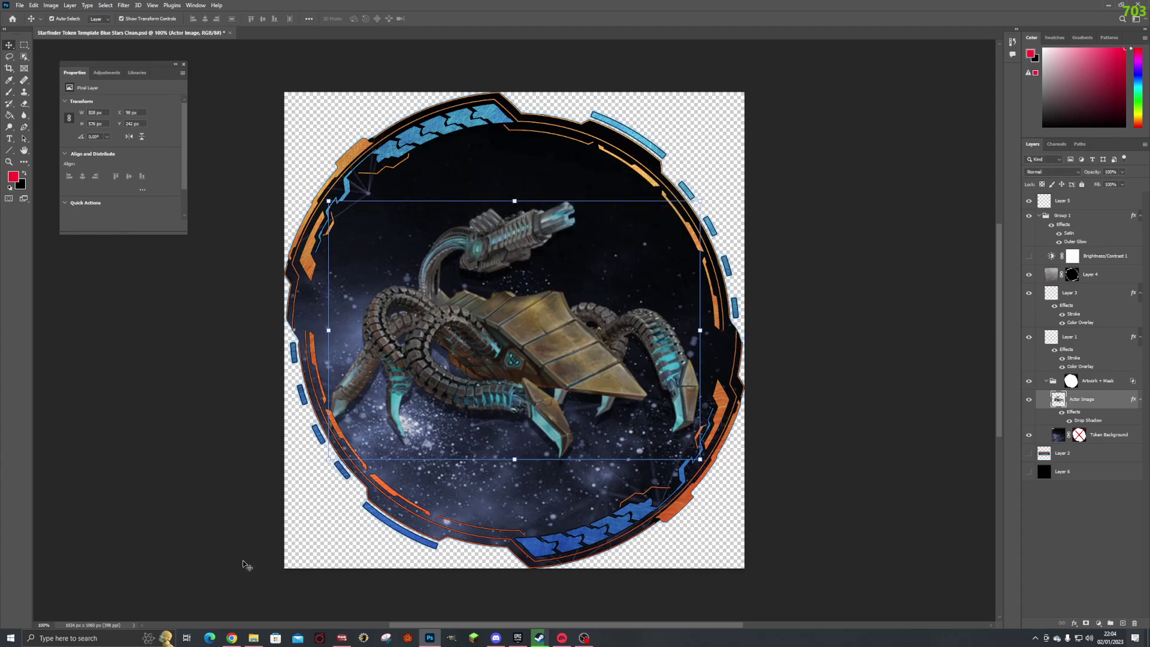
- Switch to File Explorer and create a folder named PSDs inside the AA2 folder
click(254, 637)
right_click(348, 511)
mouse_move(399, 491)
click(483, 492)
text(PSDs)
key(Return)
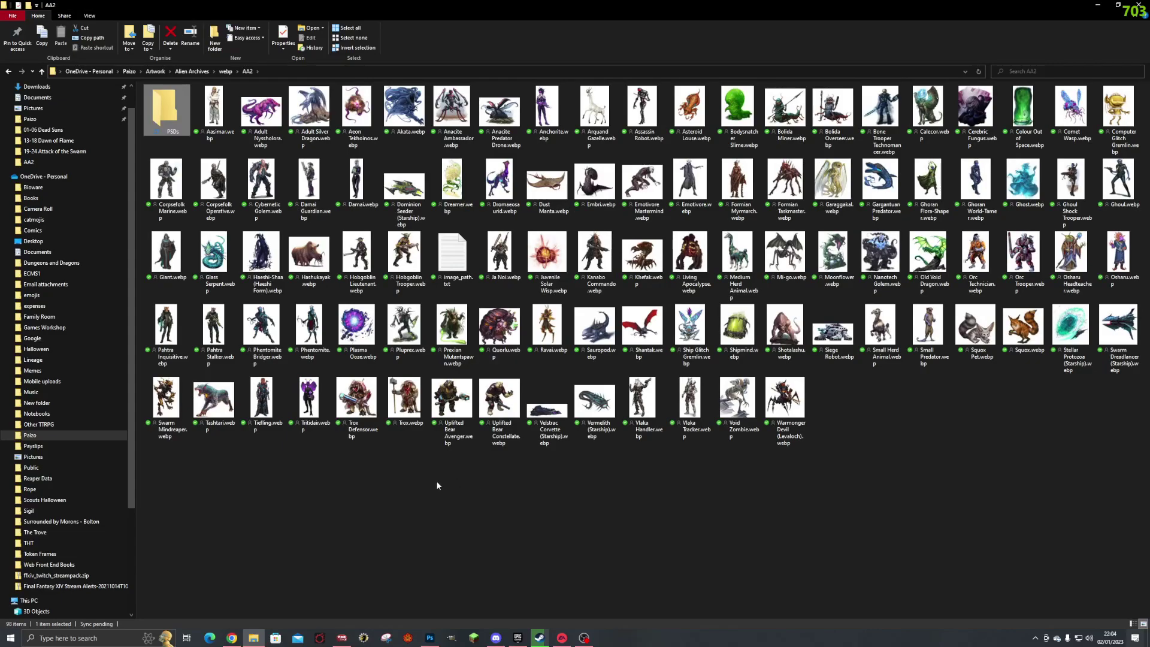
- Create a folder named Tokens inside the AA2 folder and open the PSDs folder
right_click(379, 500)
mouse_move(434, 479)
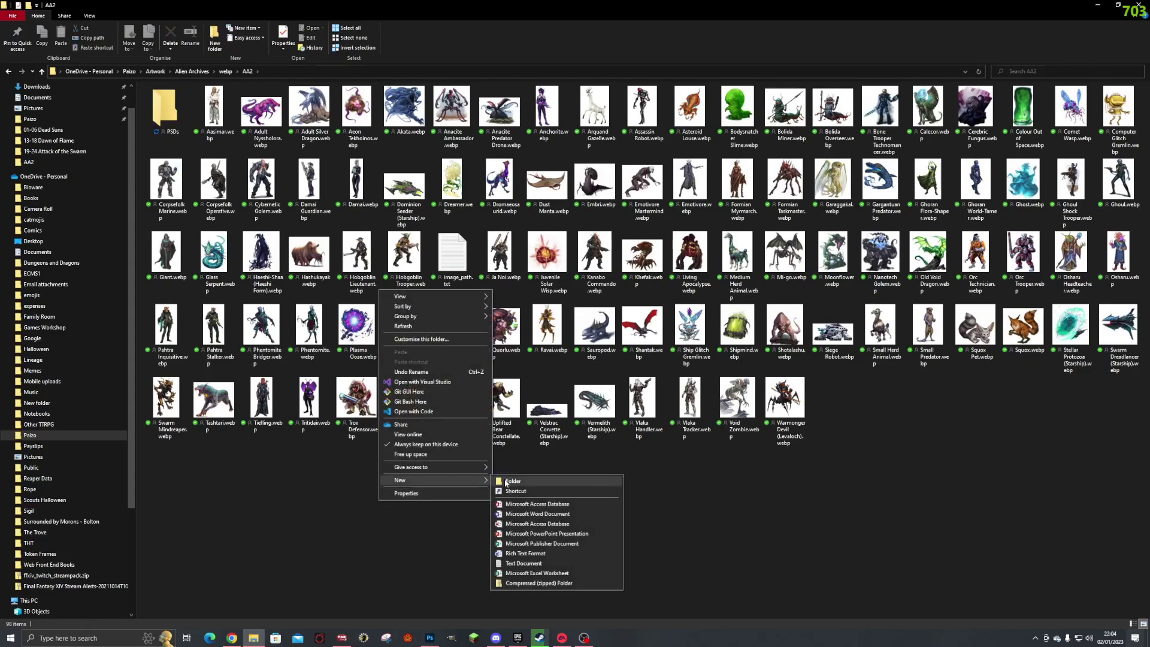
click(505, 482)
text(Toke)
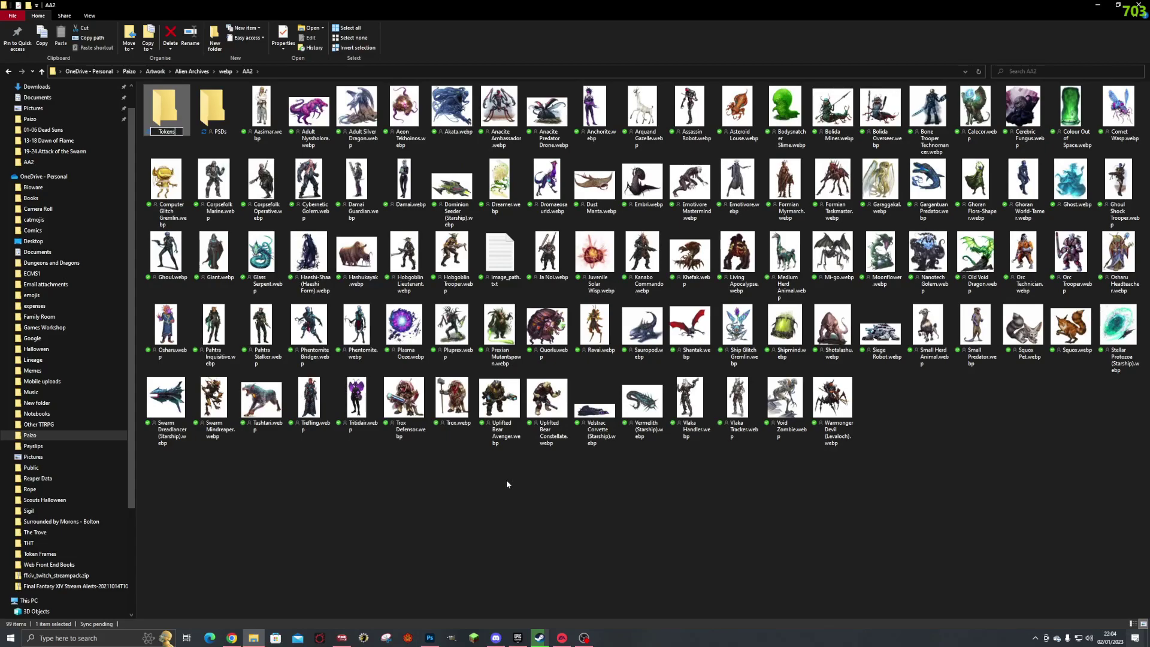
text(ns)
key(Return)
key(Right)
key(Return)
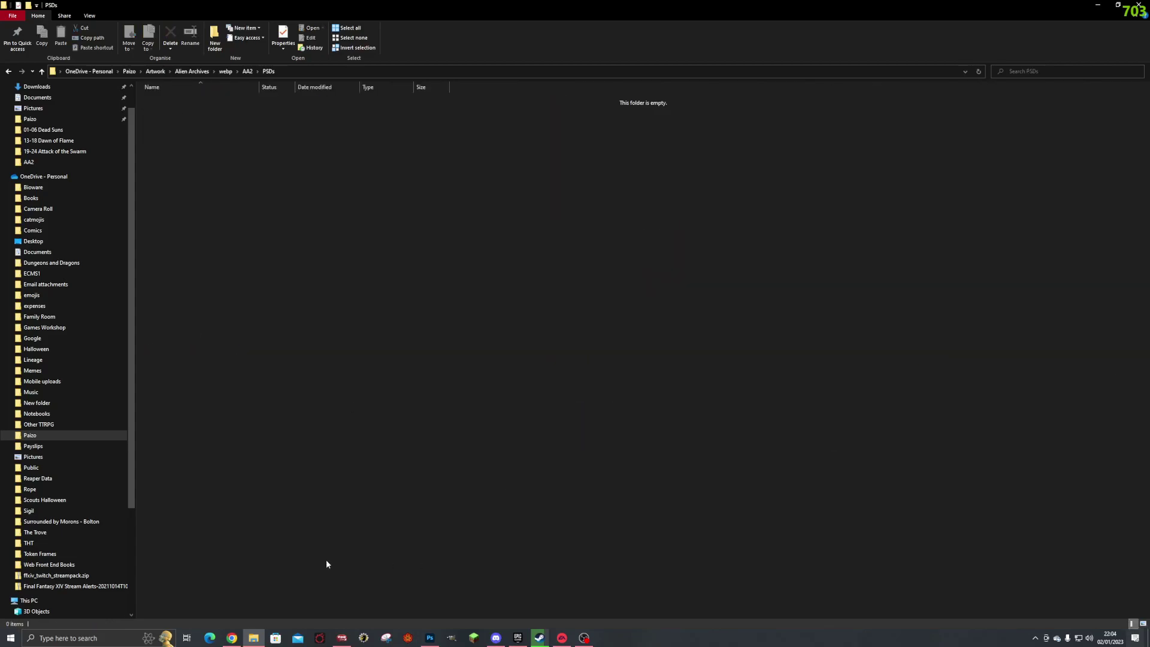
- Switch to Photoshop and start exporting the token template's data sets as files
click(429, 639)
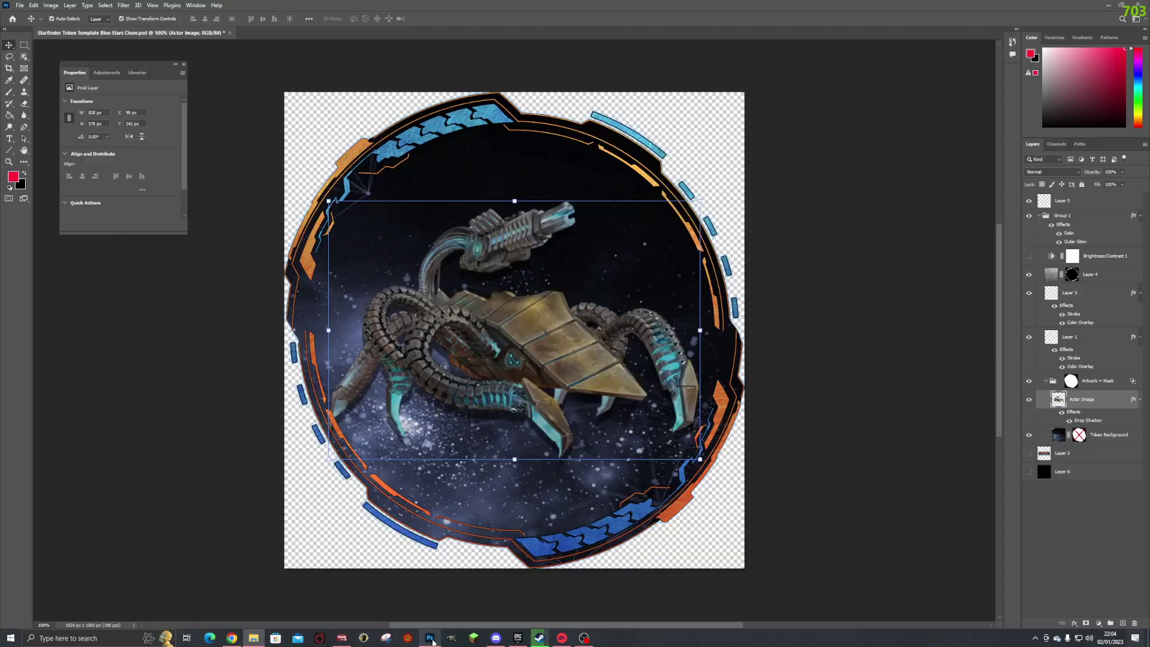
click(67, 5)
mouse_move(53, 148)
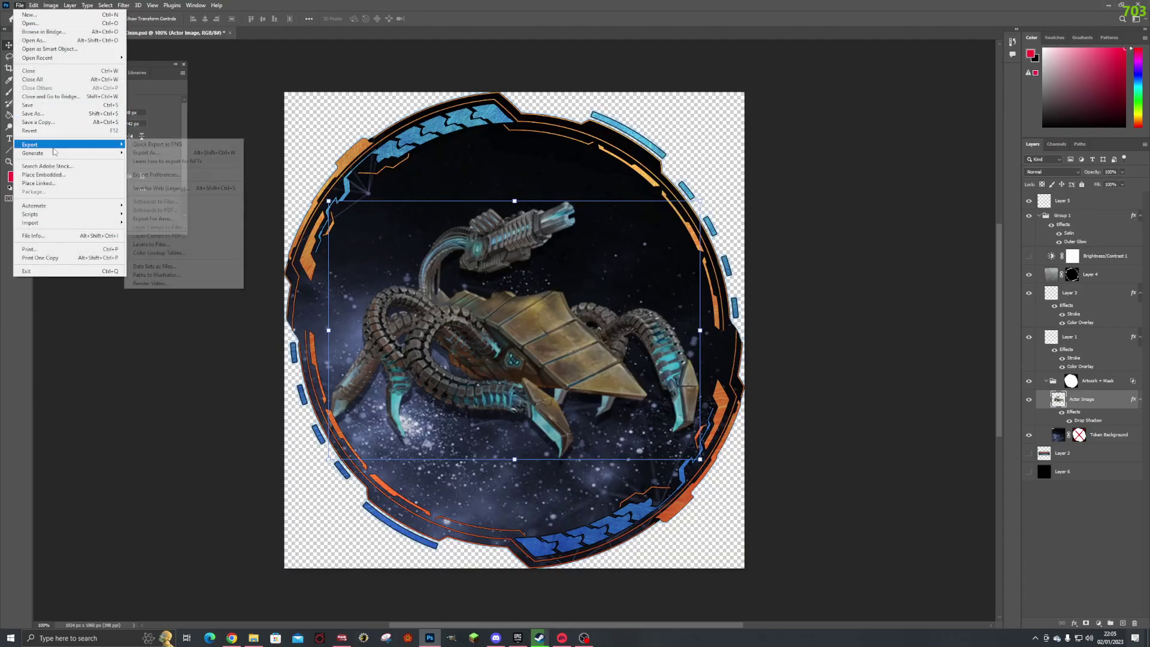
click(201, 266)
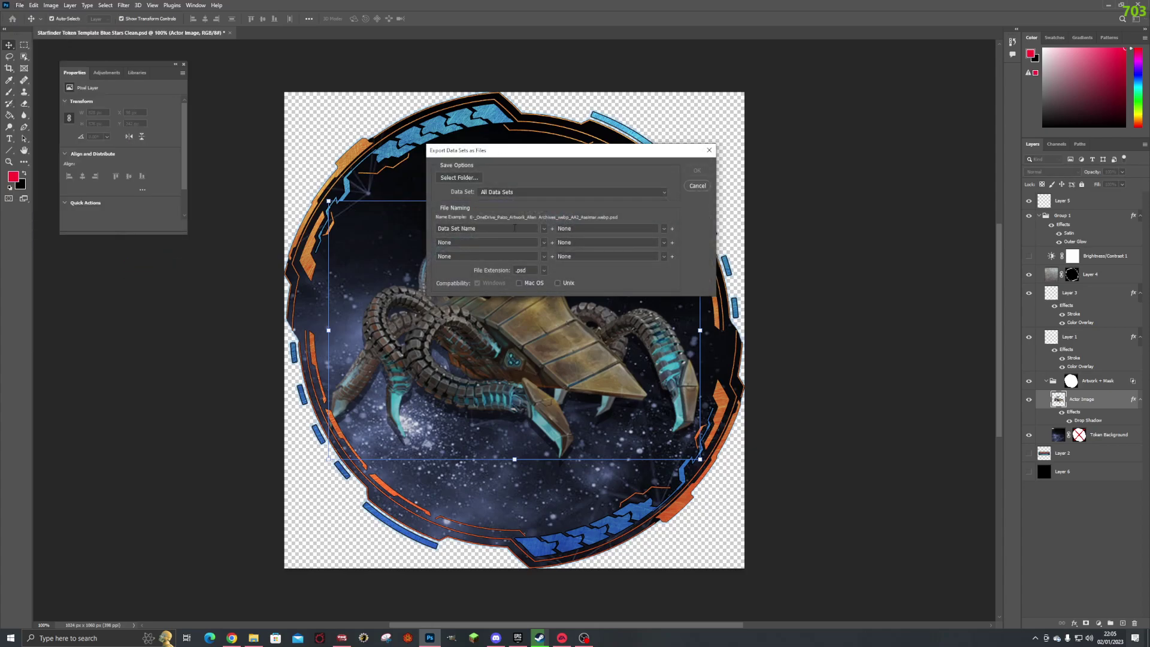
- Choose Paizo > Artwork > Alien Archives > webp > AA2 > PSDs as the destination and export all data sets as .psd files
click(462, 180)
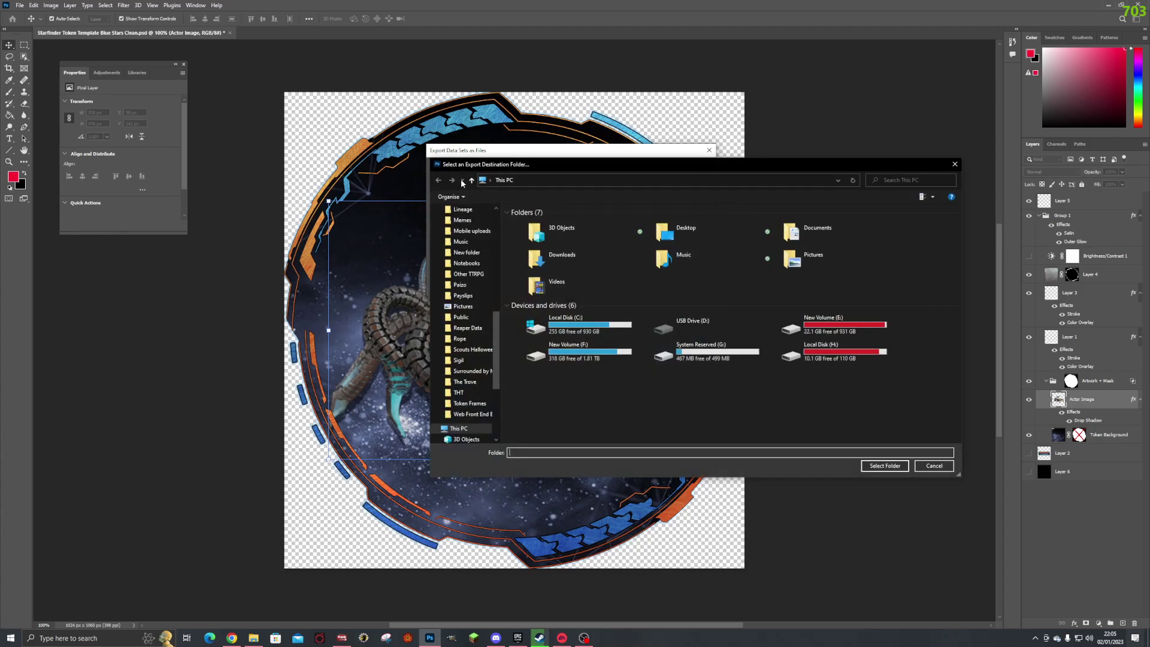
click(461, 284)
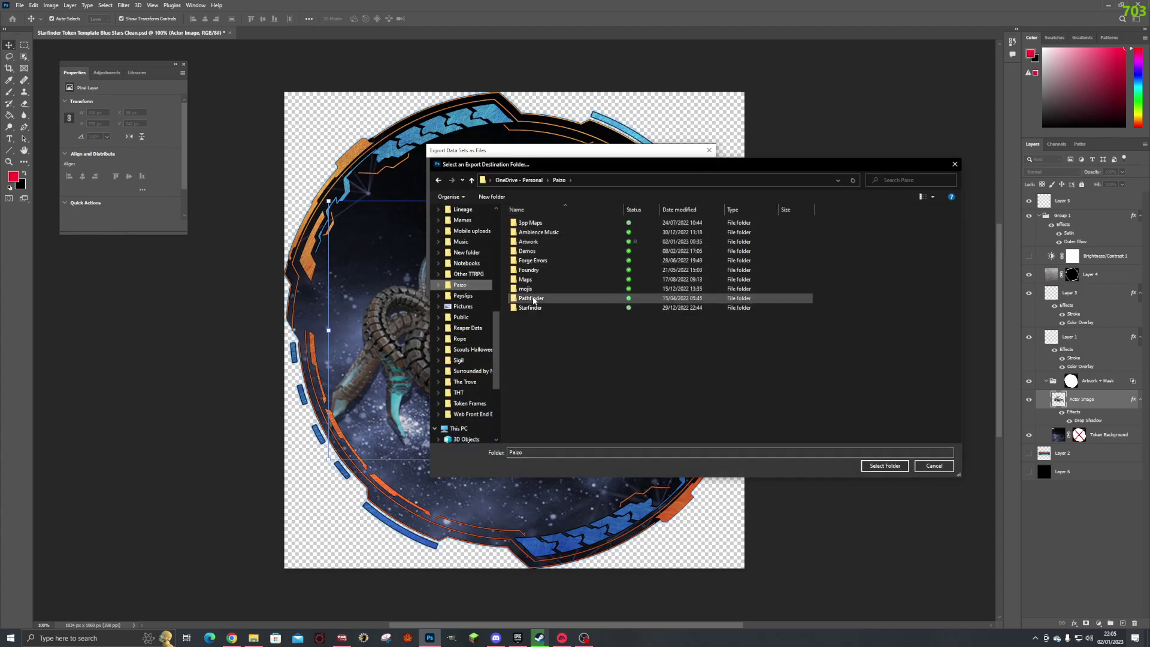
click(530, 243)
double_click(530, 242)
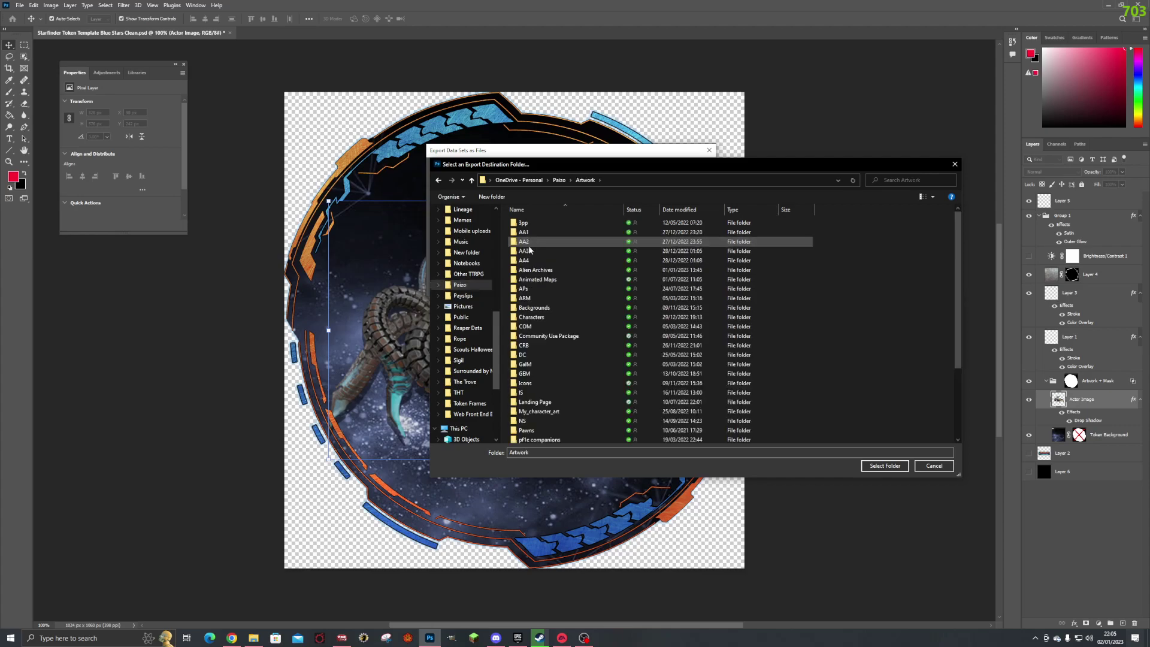
double_click(531, 268)
double_click(527, 260)
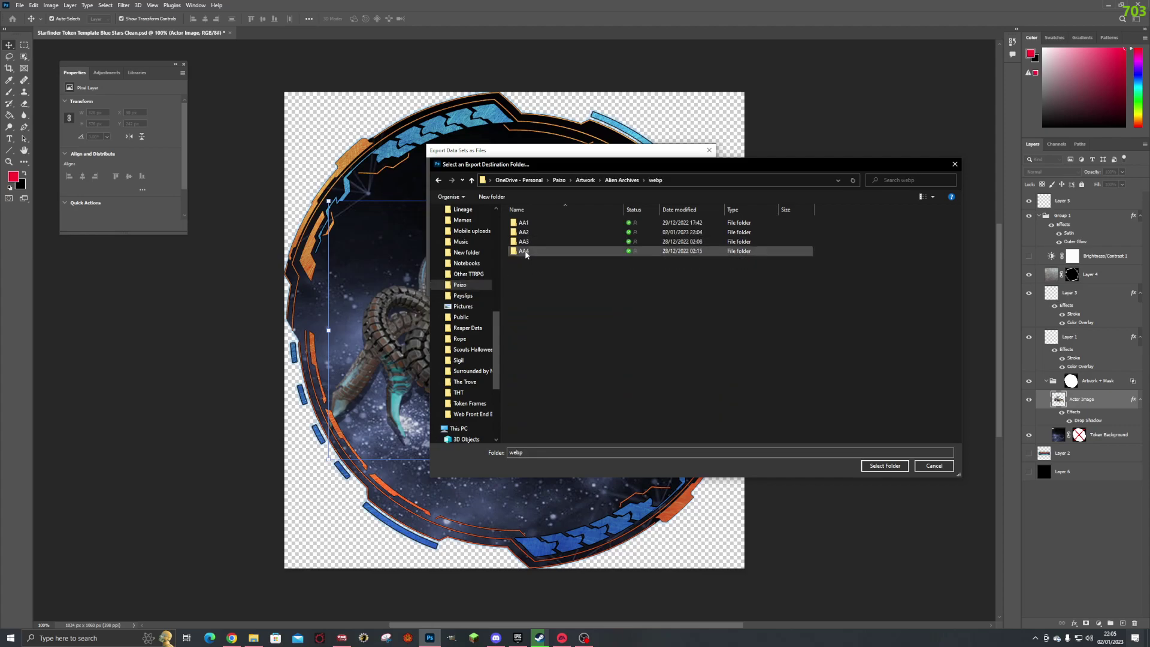
double_click(530, 232)
double_click(525, 223)
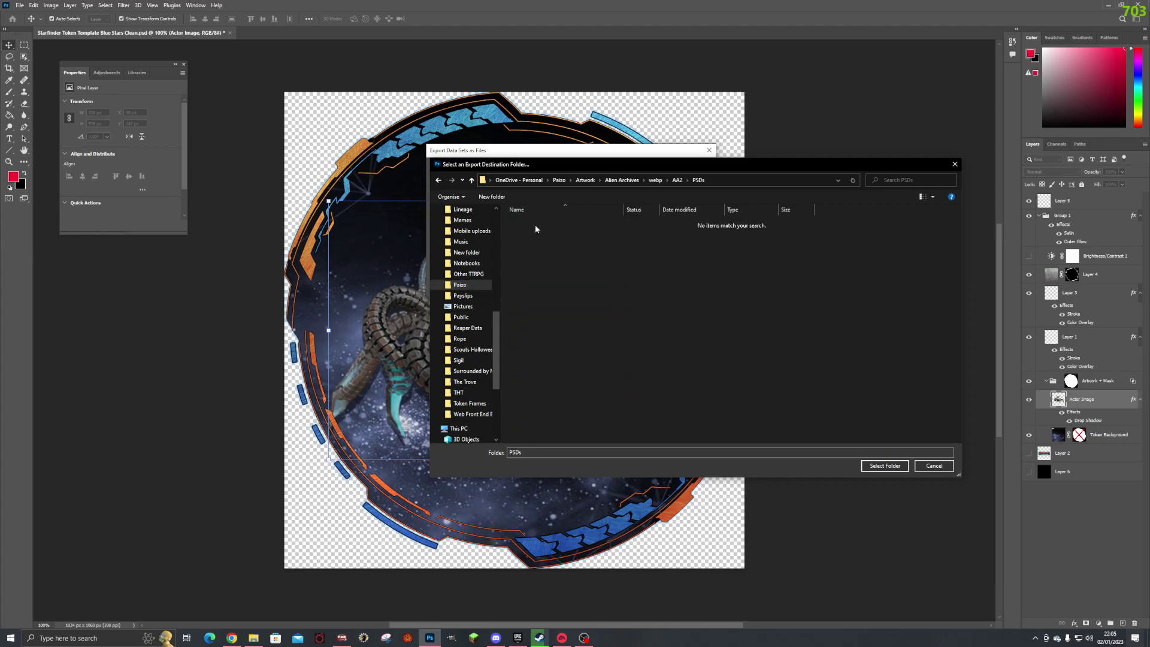
click(866, 465)
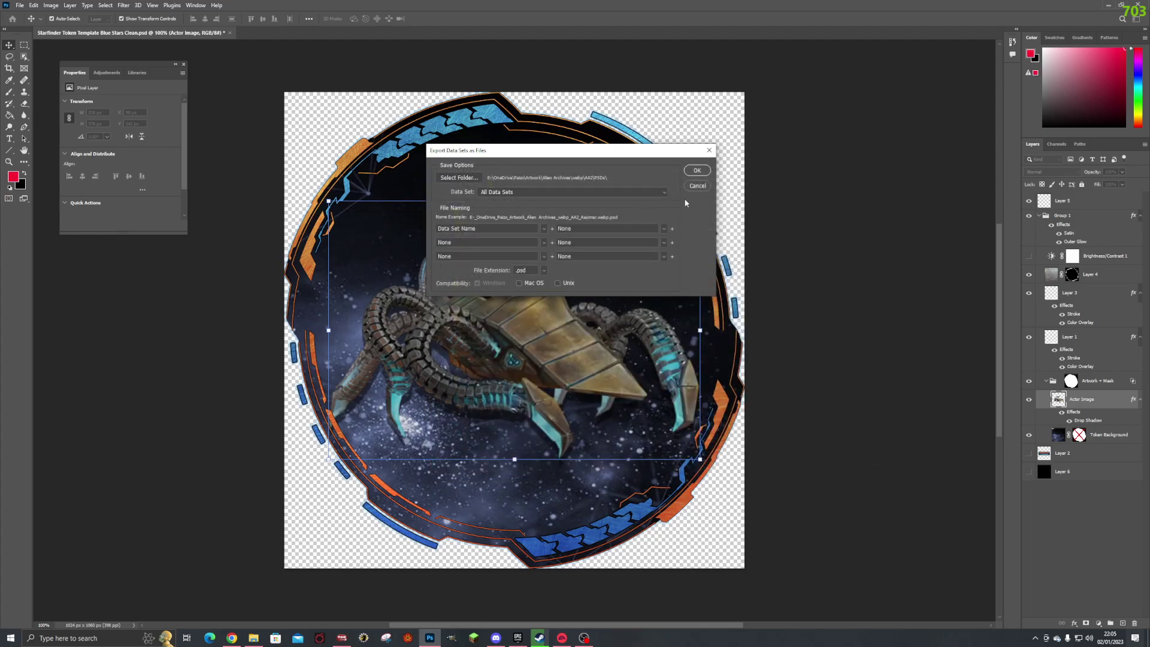
click(695, 172)
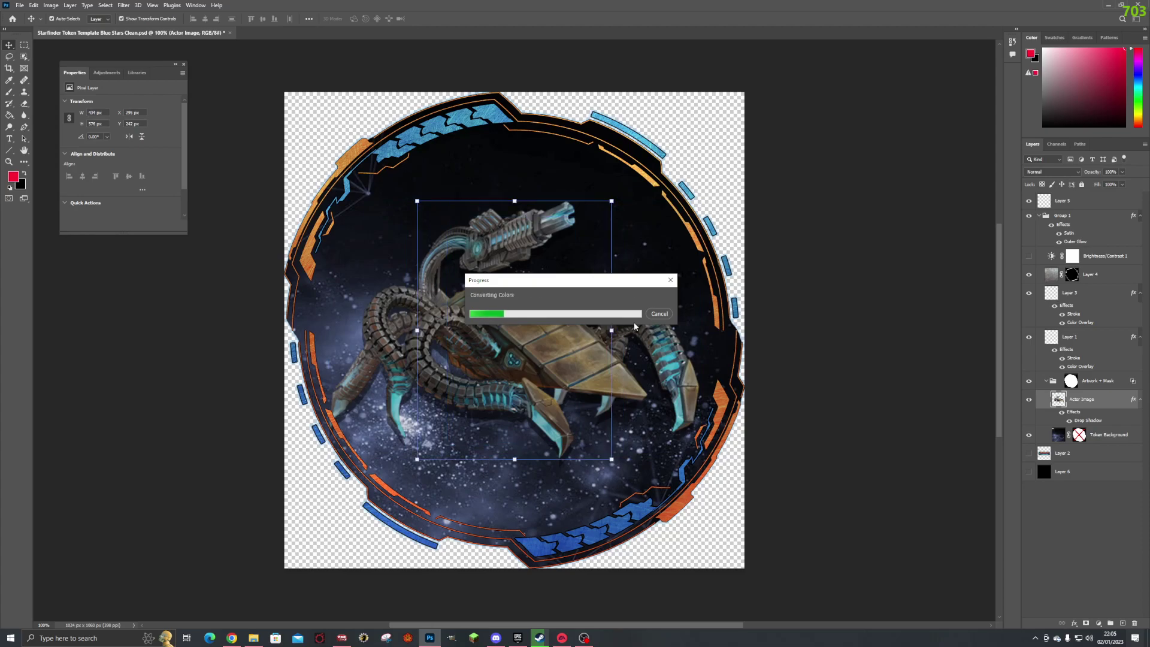
- Switch to File Explorer, inspect the exported files in the PSDs folder and widen the Name column to read the full file names
click(253, 638)
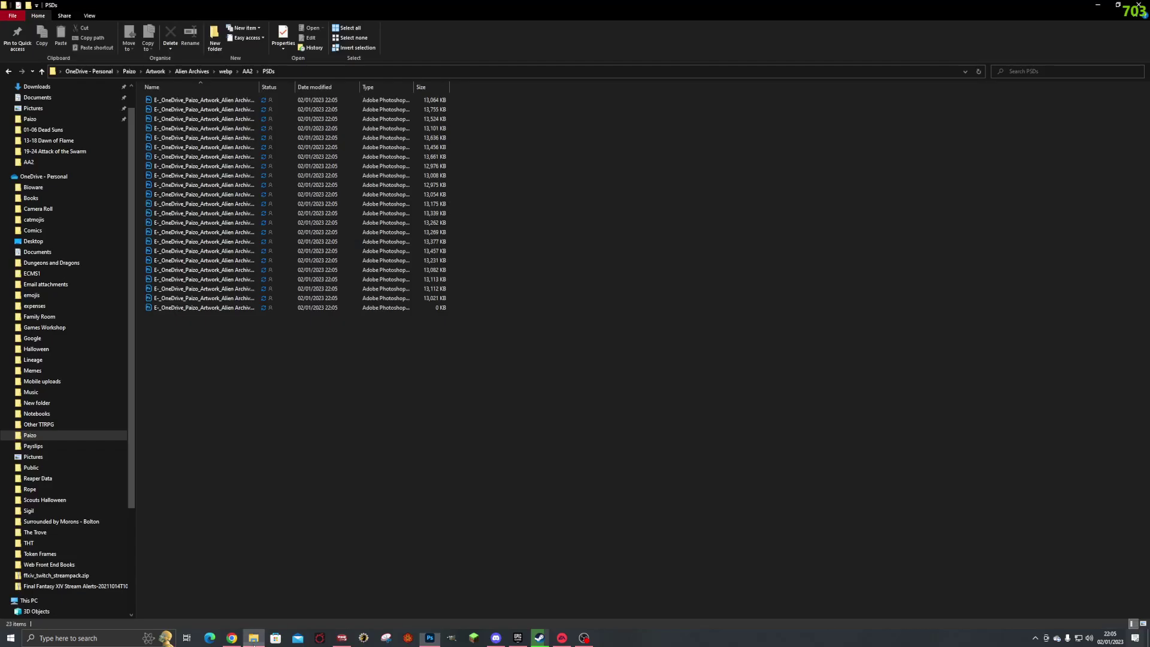
click(247, 71)
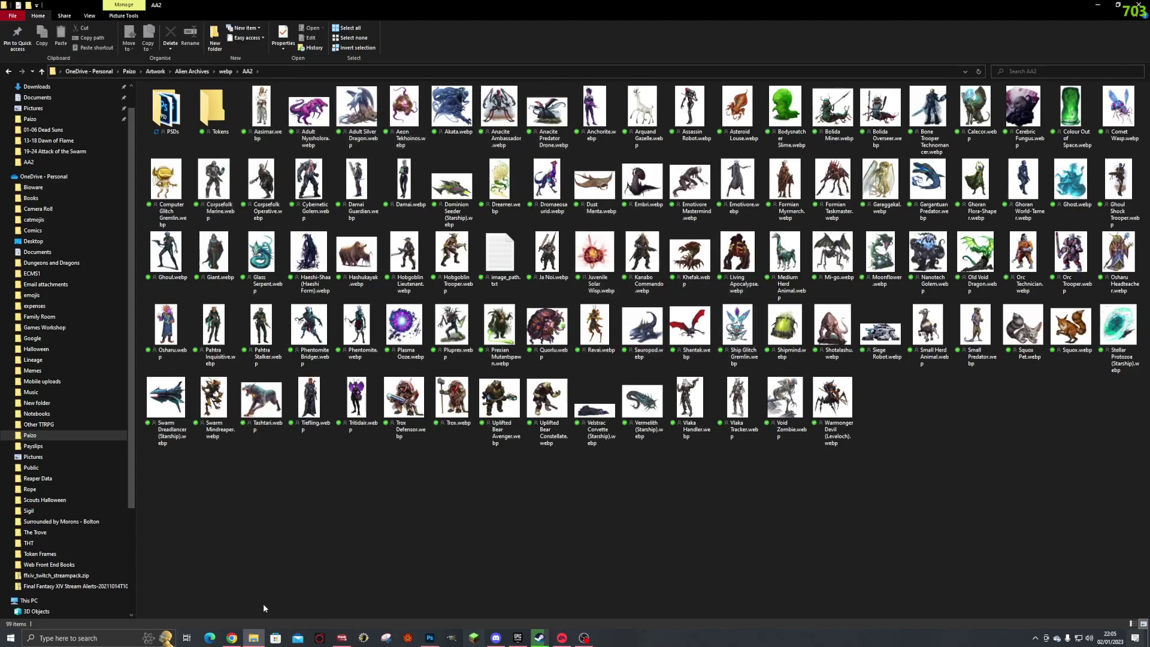
click(450, 640)
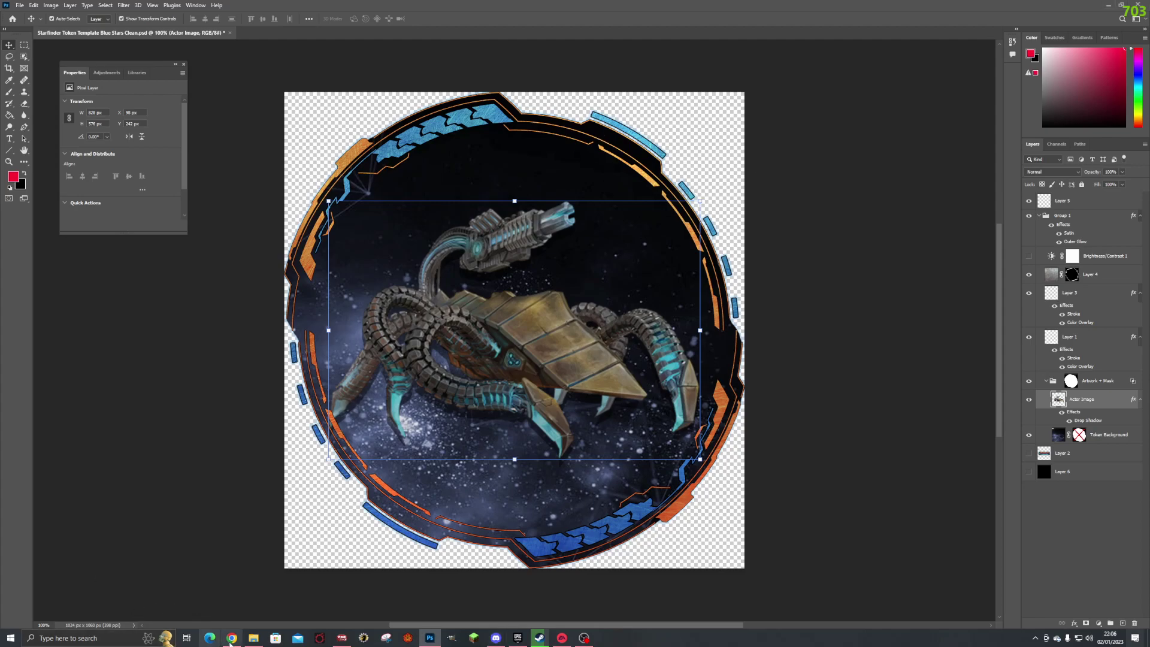
click(253, 638)
double_click(174, 103)
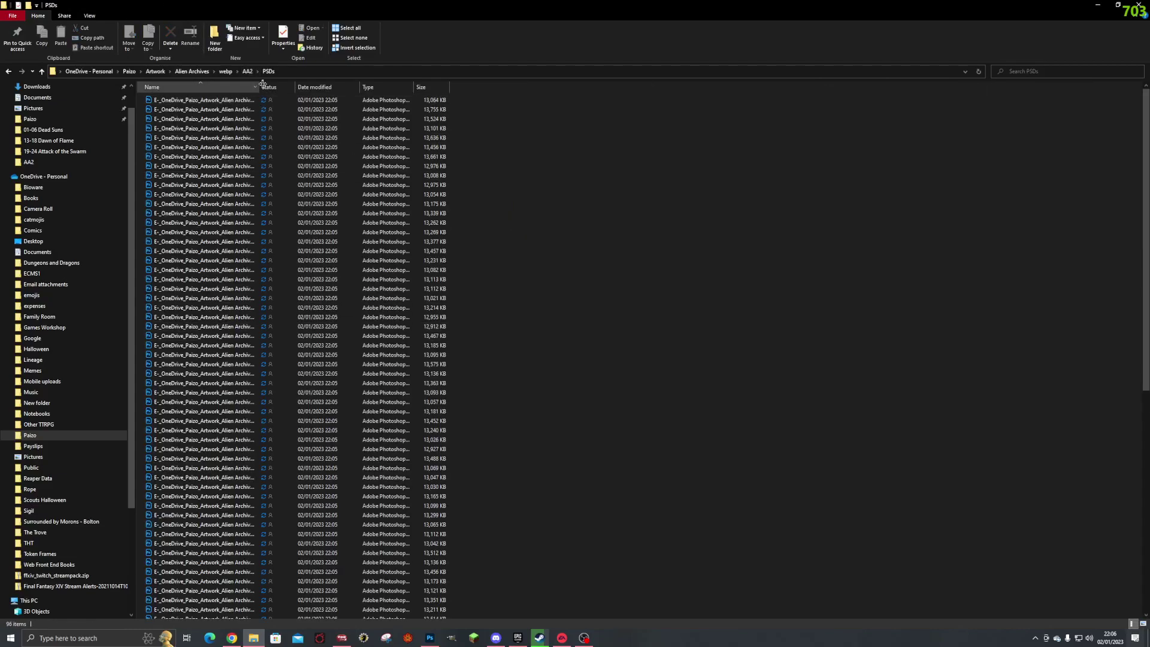
drag(430, 88, 466, 88)
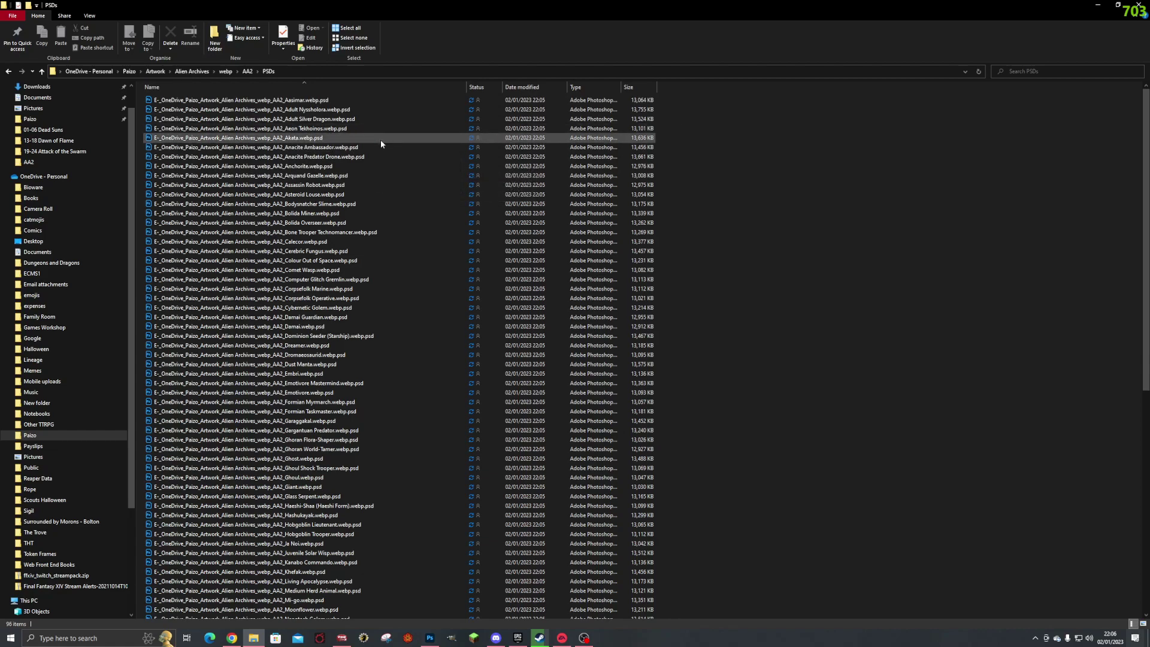
- Delete all exported files from the PSDs folder and return to the AA2 folder
key(ctrl+a)
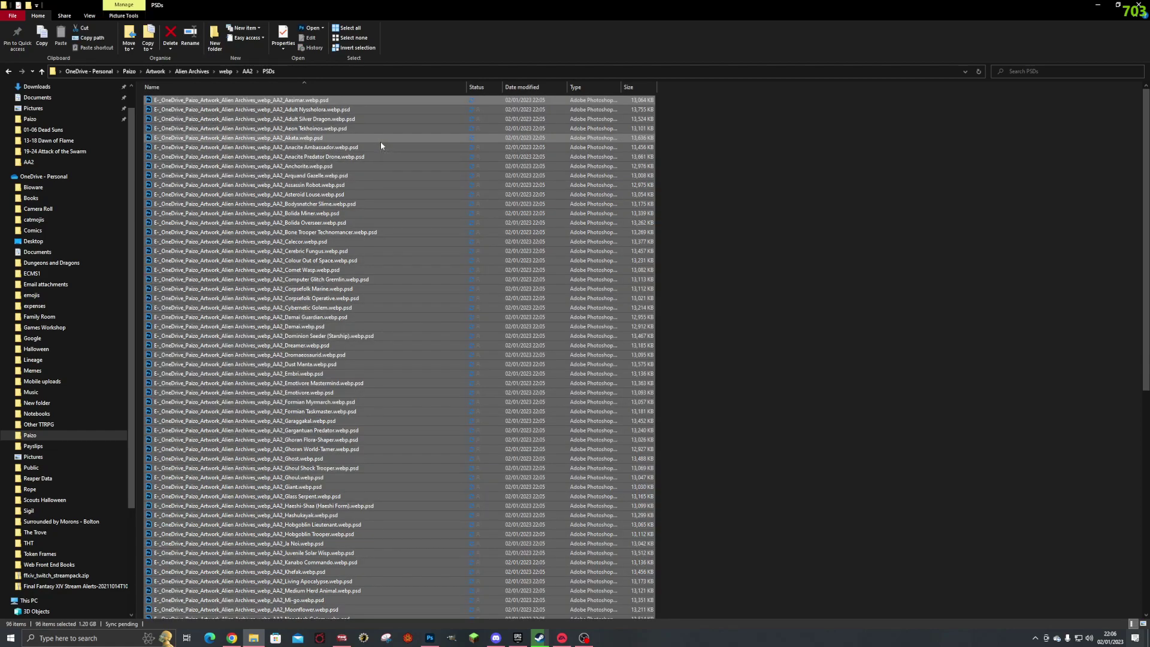
key(Delete)
click(248, 71)
- Open image_path.txt and replace every "E:\OneDrive\Paizo\Artwork\Alien Archives\webp\AA2\ path prefix, including its opening quote, with nothing
double_click(517, 253)
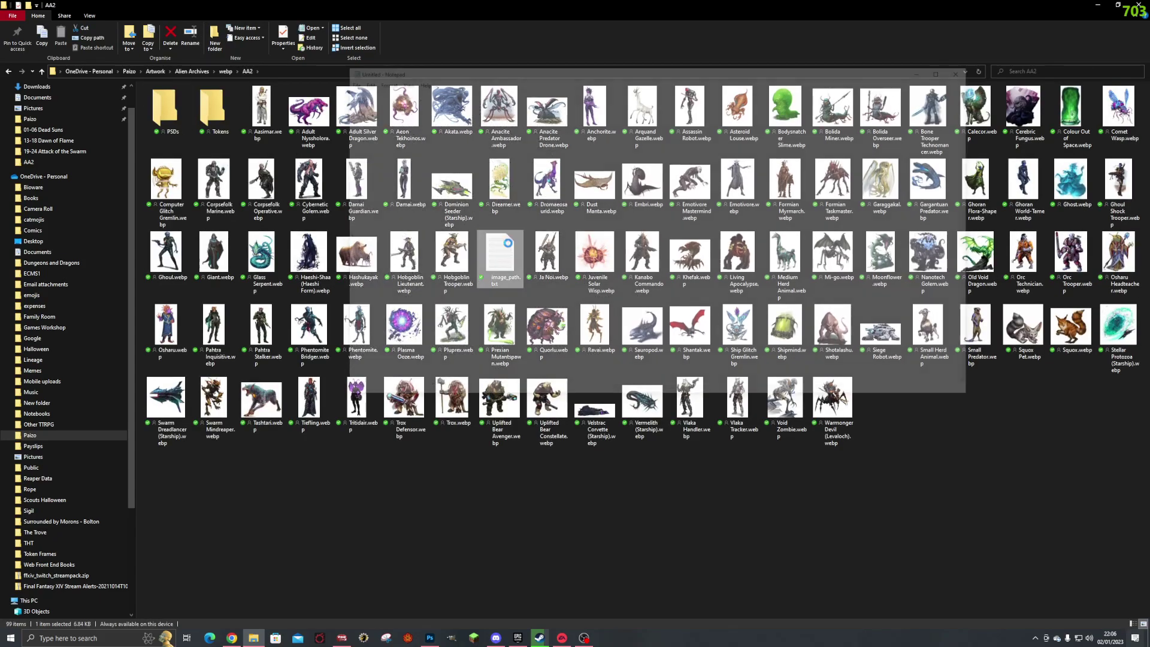
key(ctrl+f)
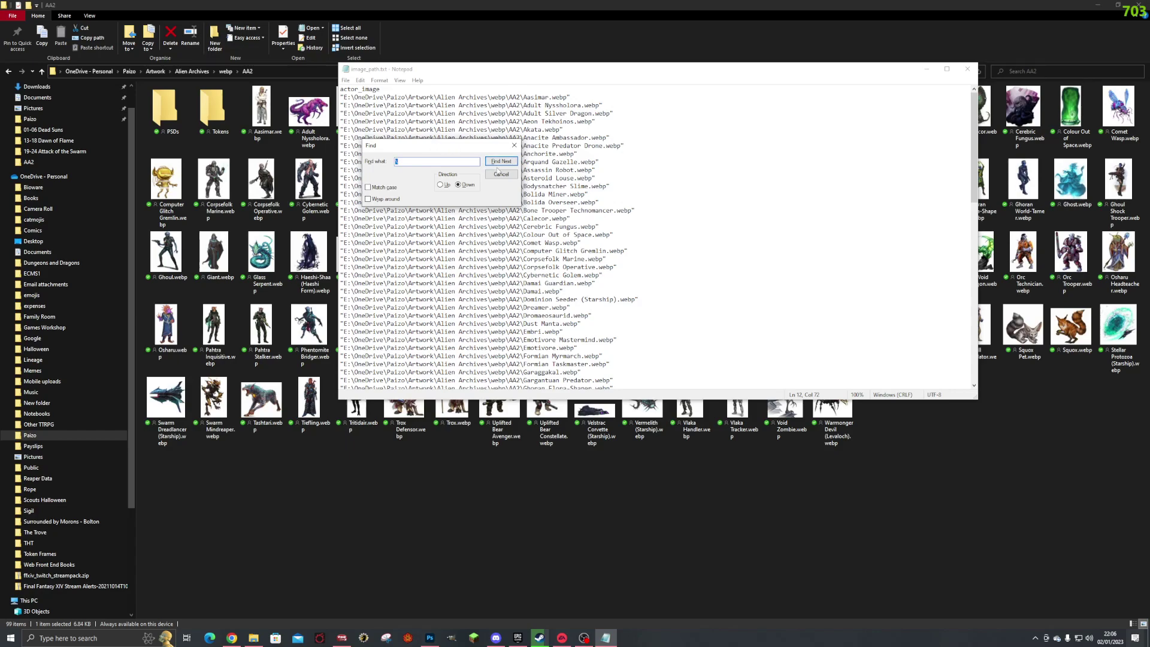
click(500, 174)
key(ctrl+h)
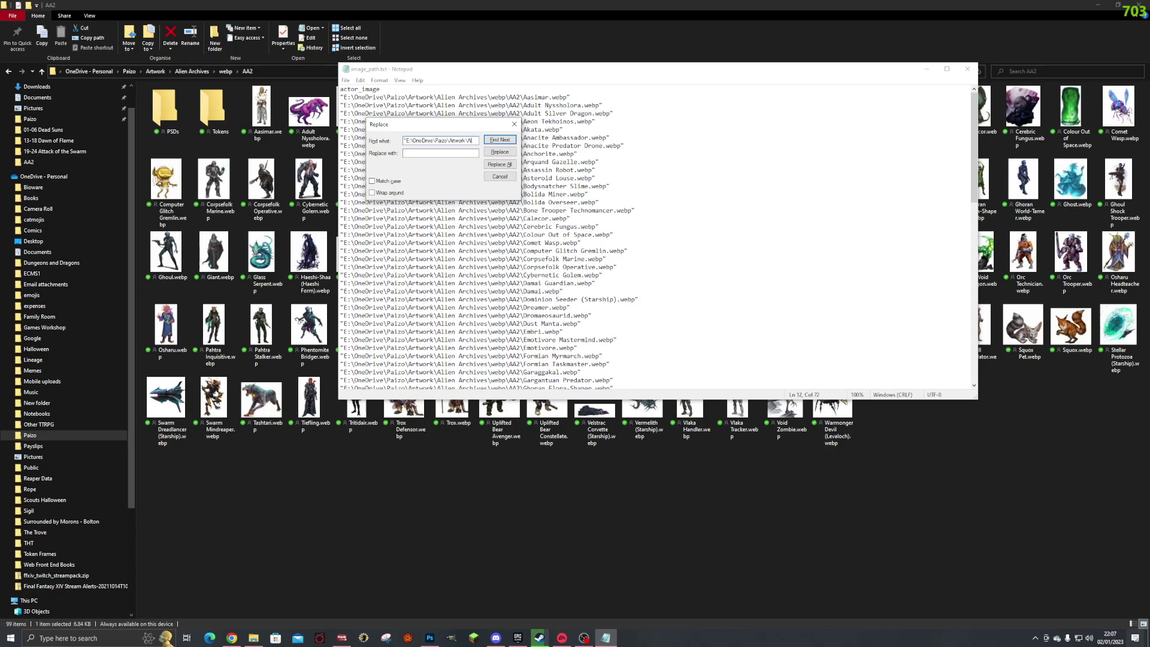
text(Archives\webp\aa2\)
click(501, 164)
- Remove all remaining double quotes from image_path.txt, then save and close the file
click(426, 141)
key(ctrl+a)
text(")
click(501, 164)
click(514, 124)
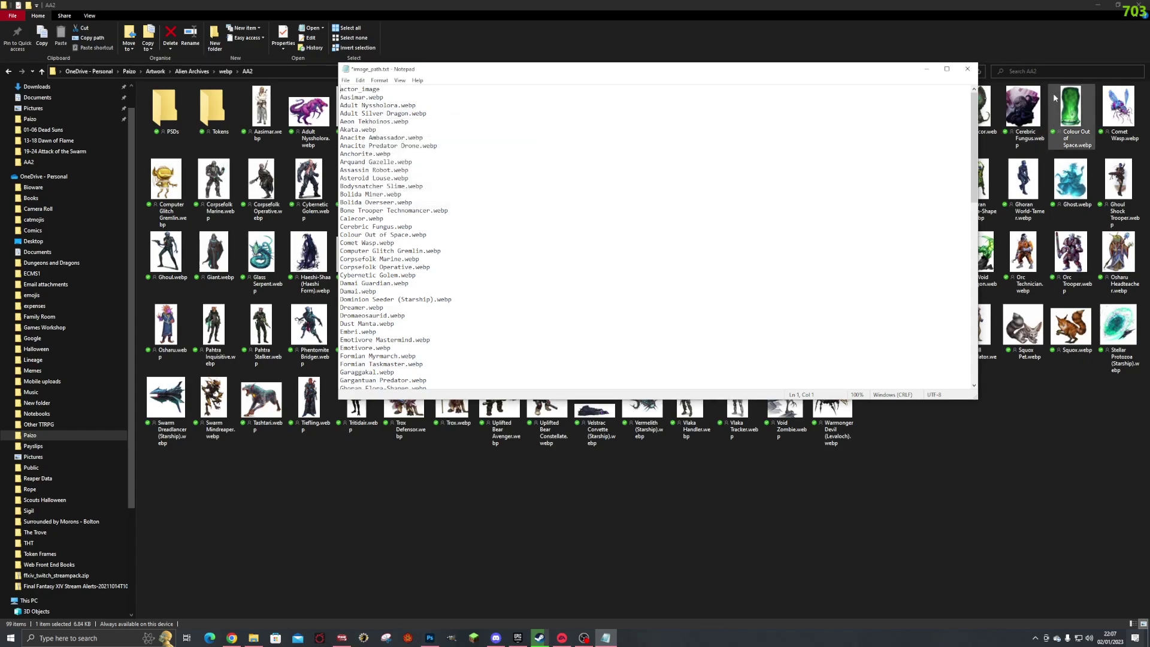
click(968, 69)
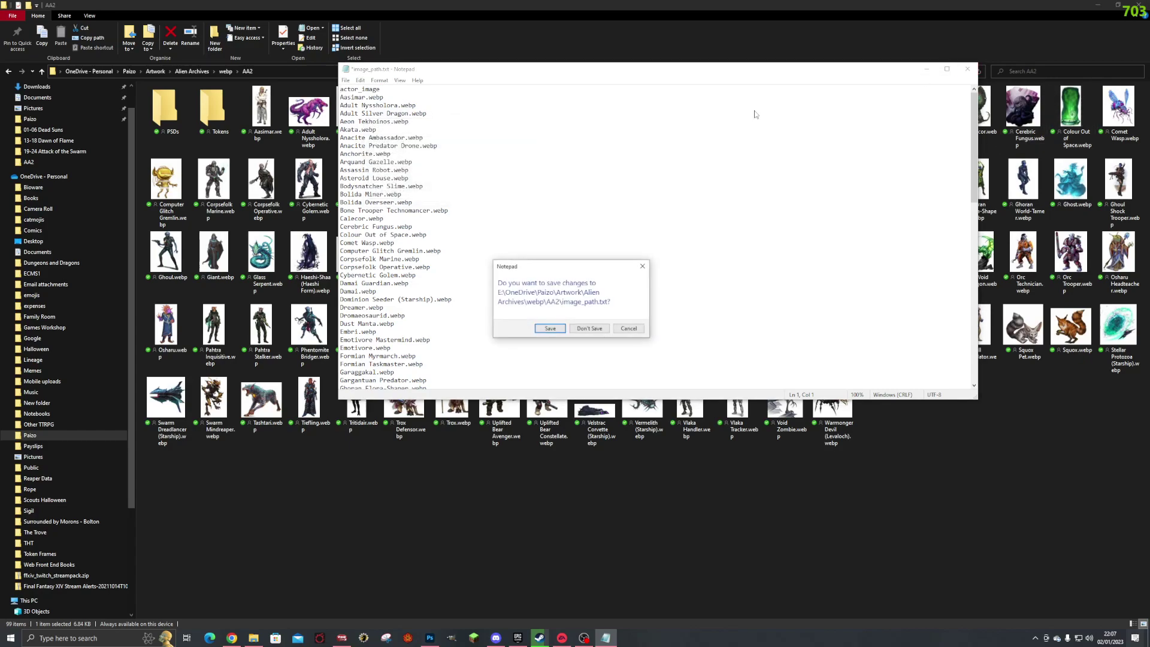
click(550, 329)
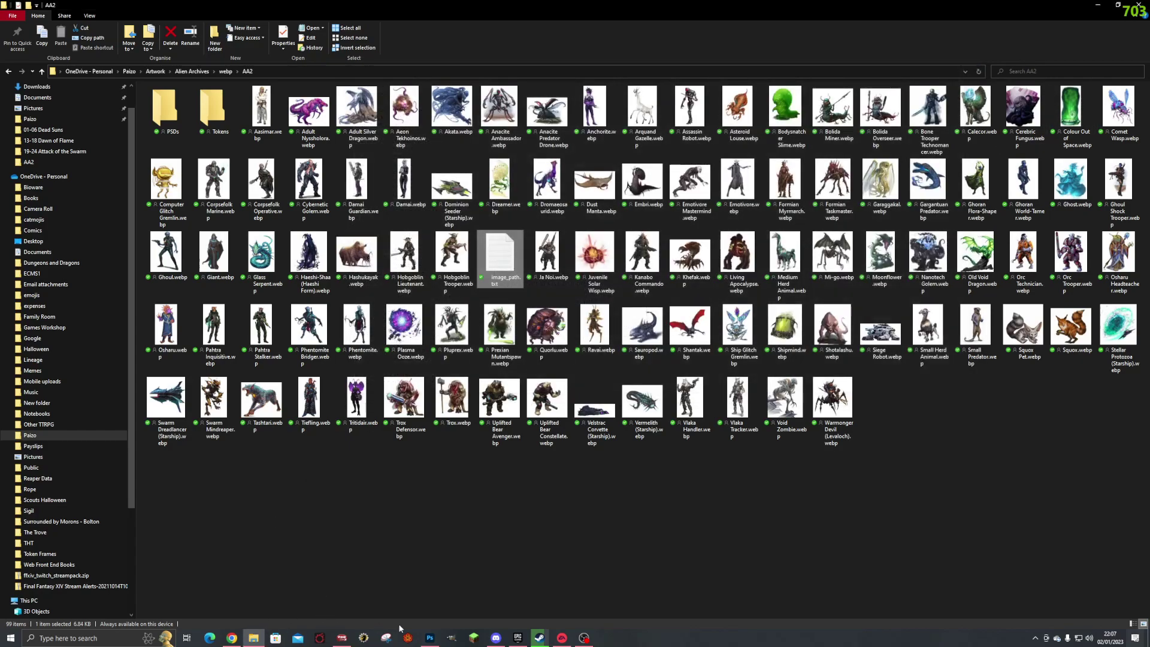
- Switch to Photoshop and import variable data sets from the edited image_path.txt, using the first column for names and replacing existing data sets
click(429, 637)
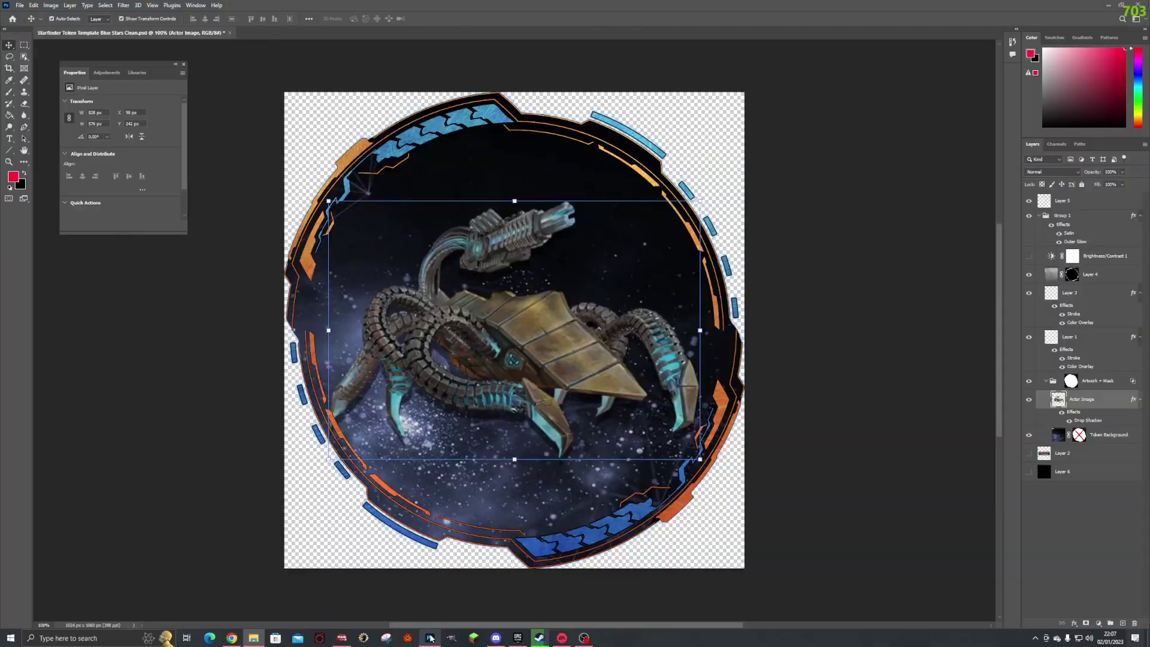
click(21, 6)
mouse_move(66, 229)
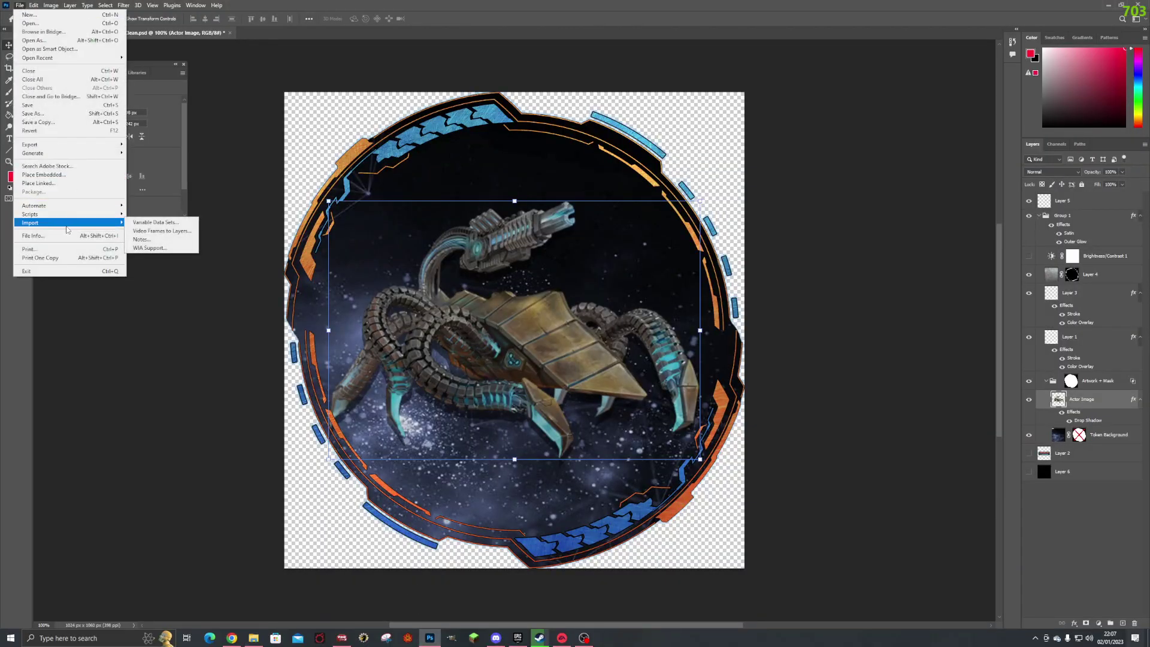
click(153, 223)
click(497, 200)
double_click(590, 263)
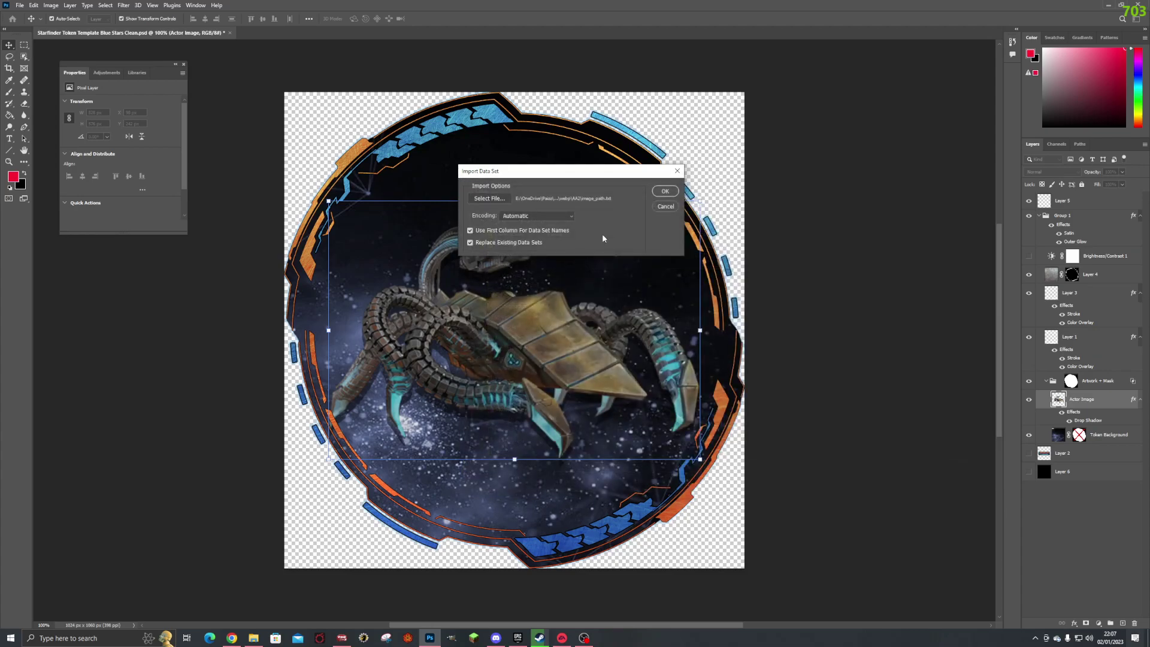
click(664, 192)
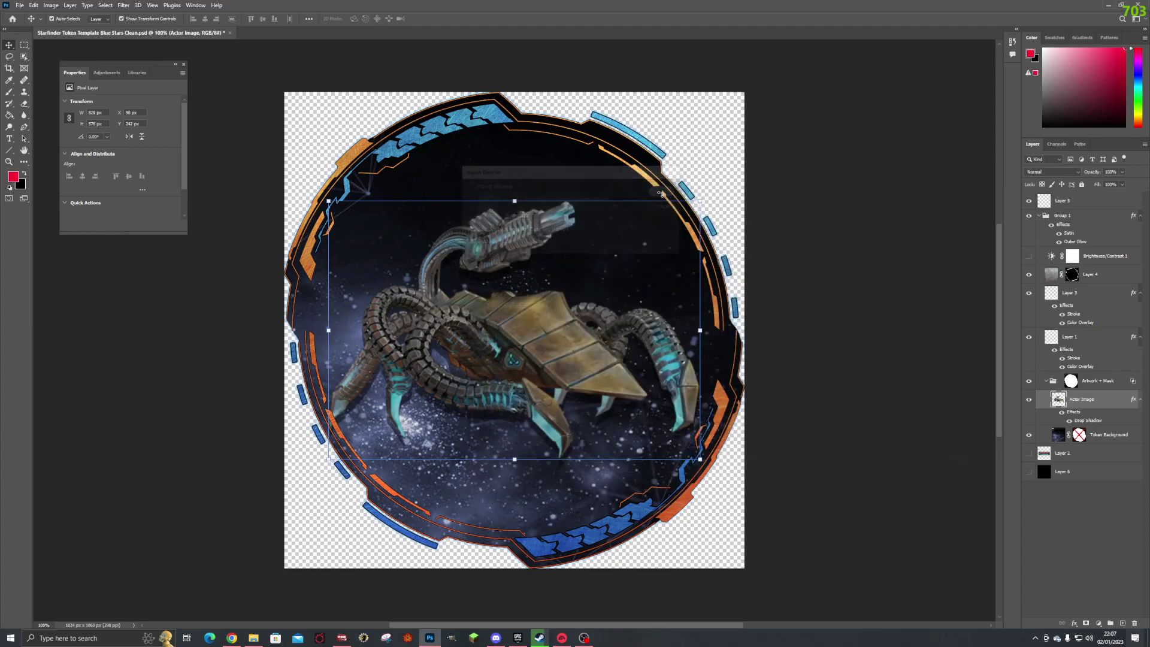
- Export all data sets as .psd files into AA2\PSDs, named by data set, and open the PSDs folder in File Explorer
click(20, 5)
mouse_move(76, 147)
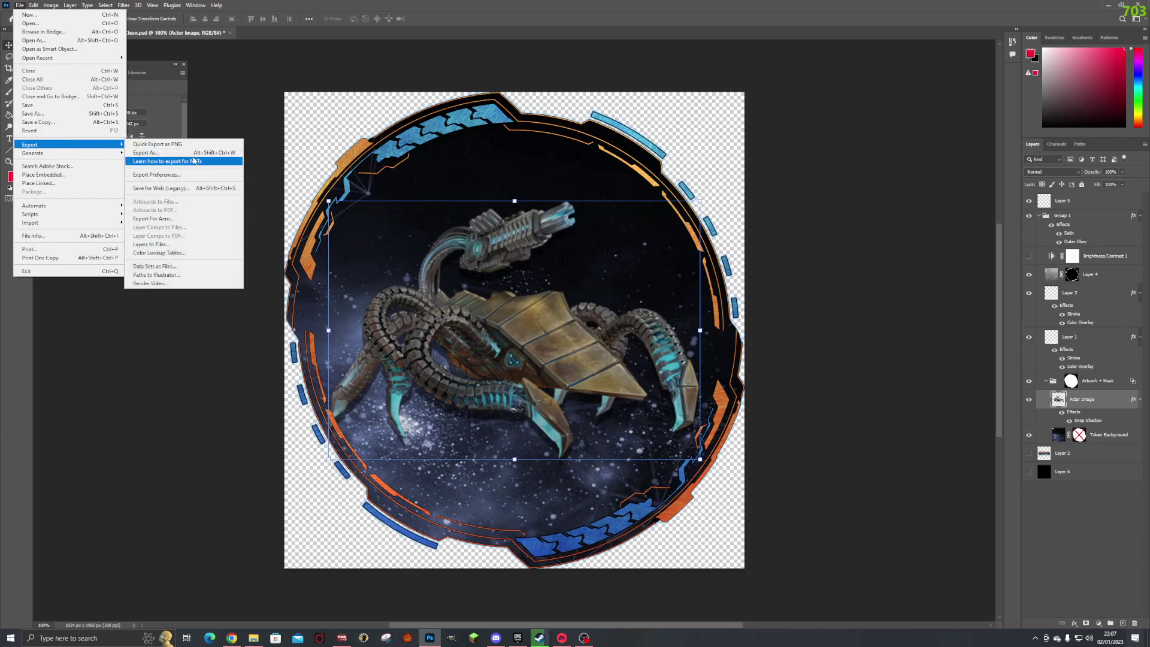
click(172, 268)
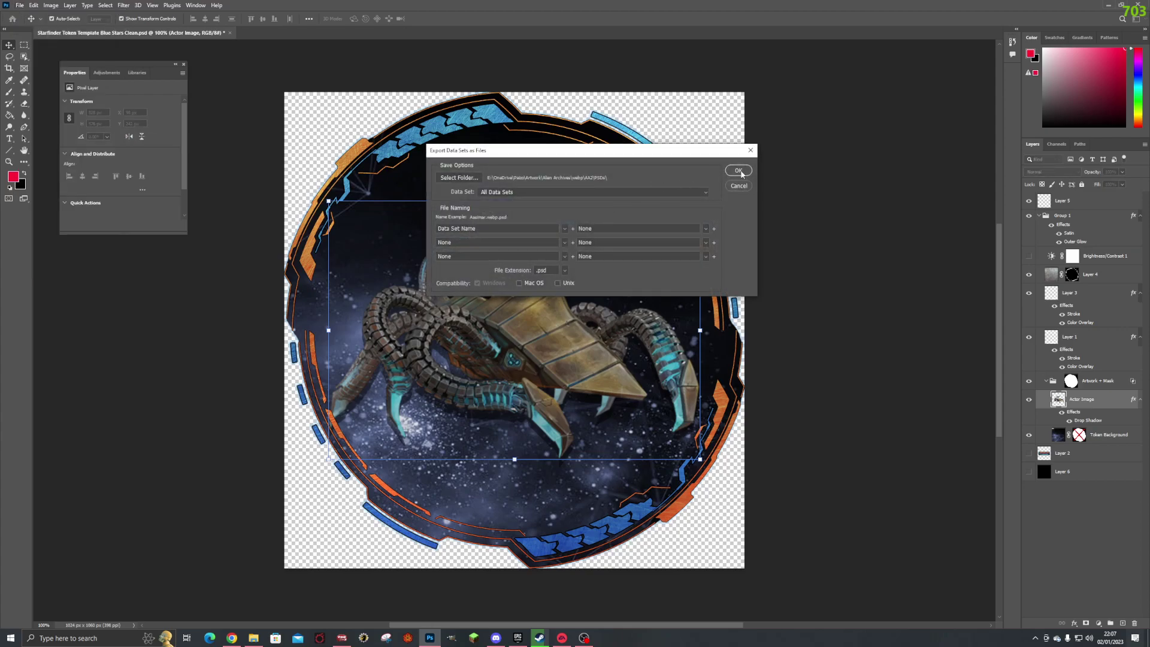
click(740, 171)
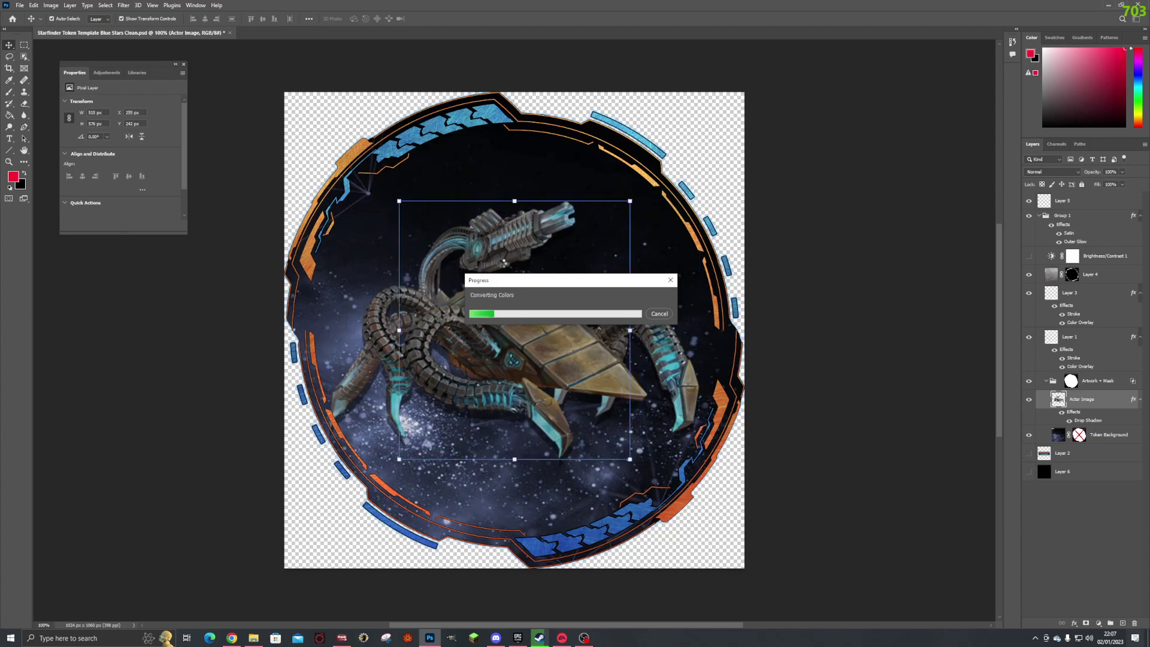
click(254, 605)
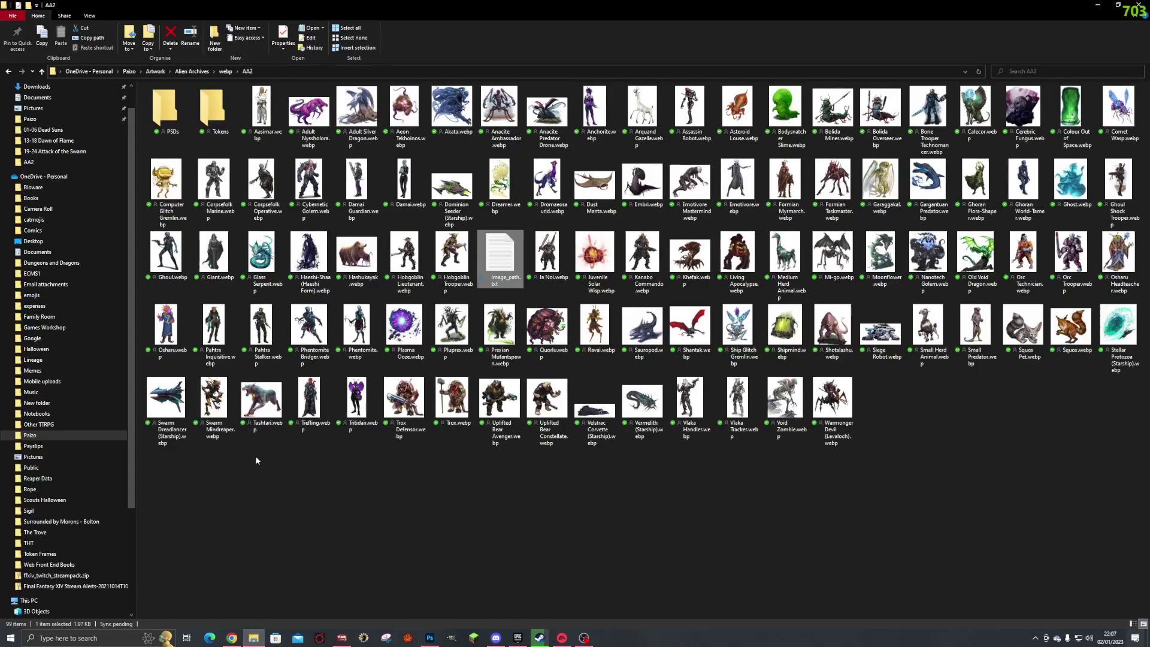
double_click(181, 114)
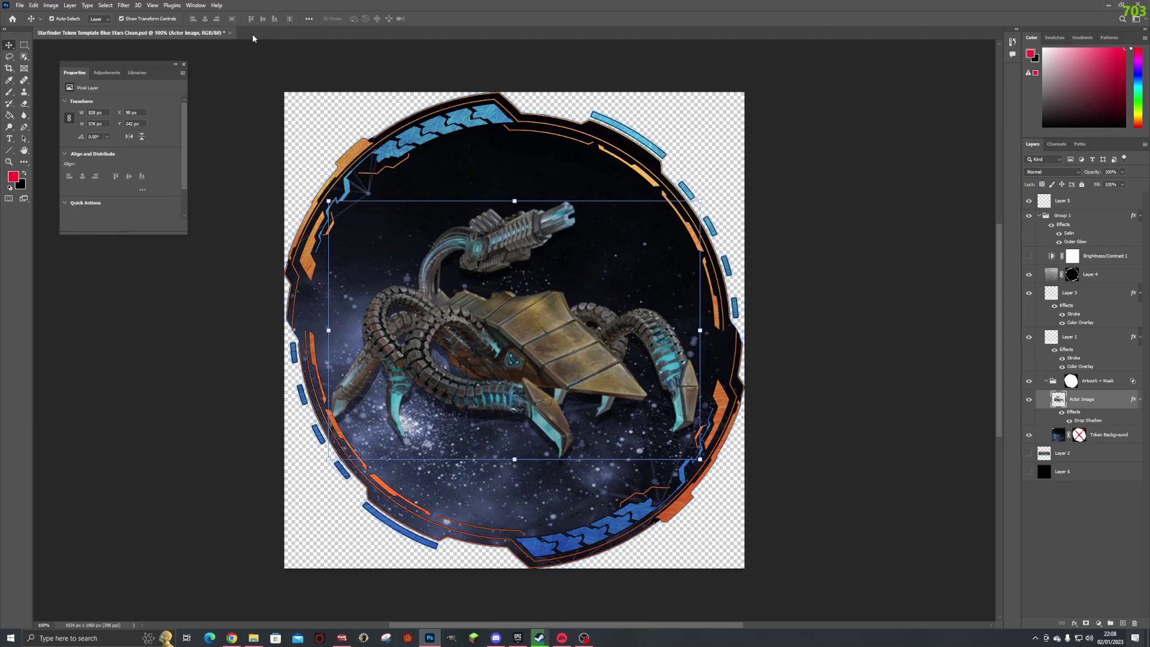
- Close the Starfinder token template without saving and review the exported files in the PSDs folder in File Explorer
click(230, 32)
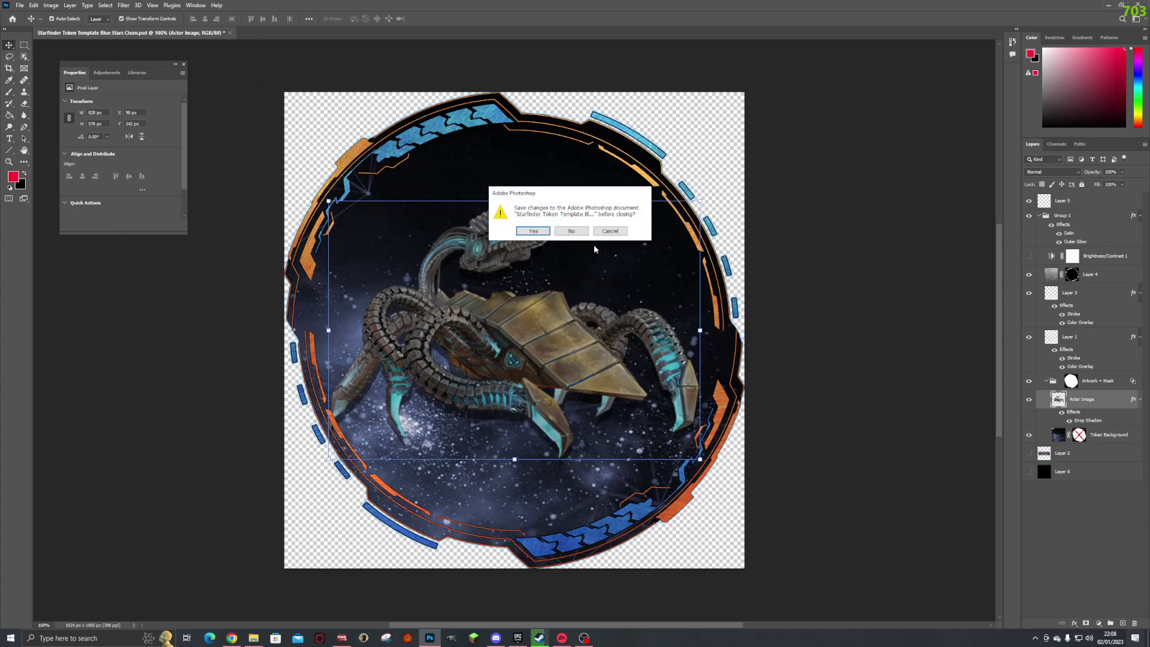
click(570, 232)
click(256, 639)
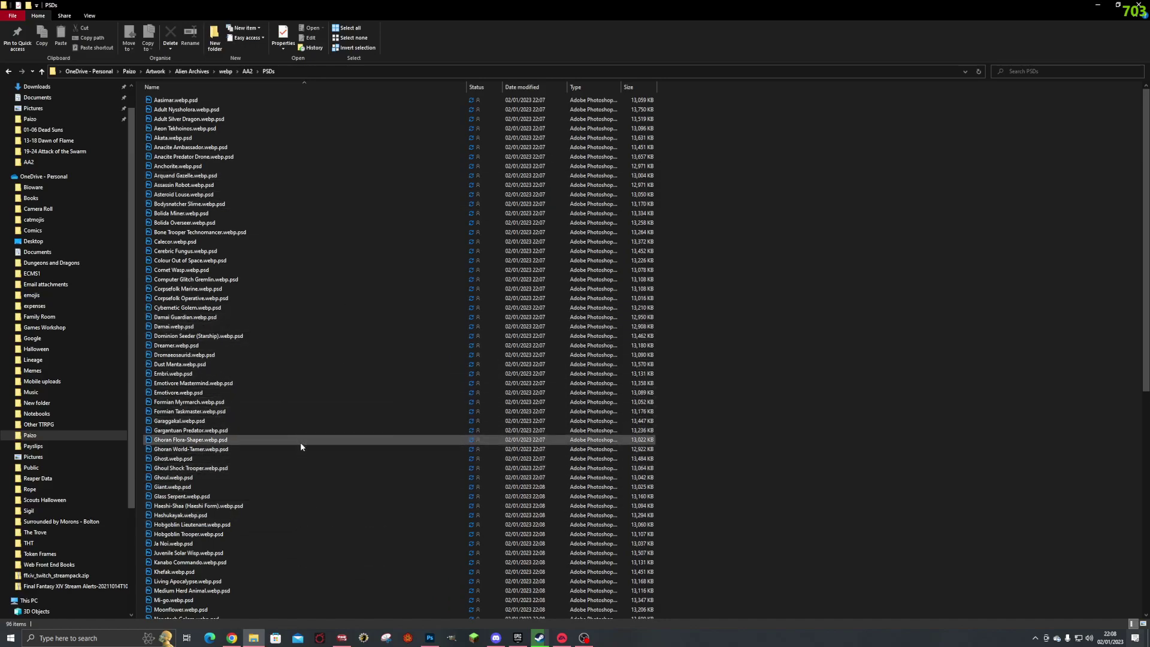
scroll(300, 445, down, 4)
scroll(297, 433, down, 1)
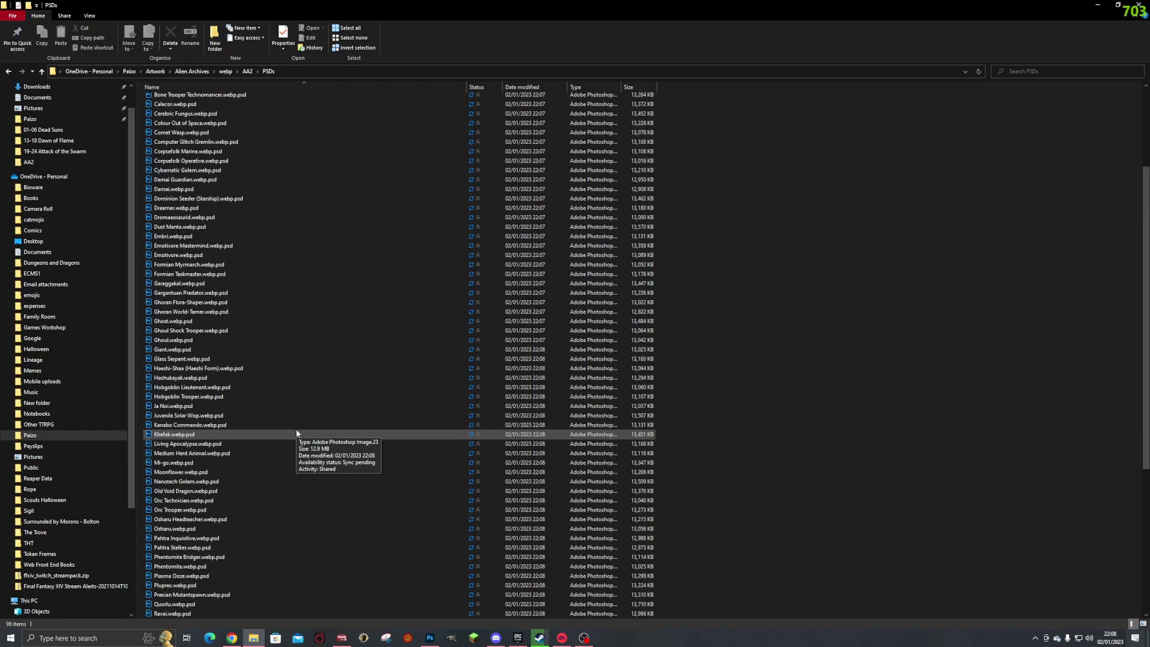
scroll(297, 431, down, 6)
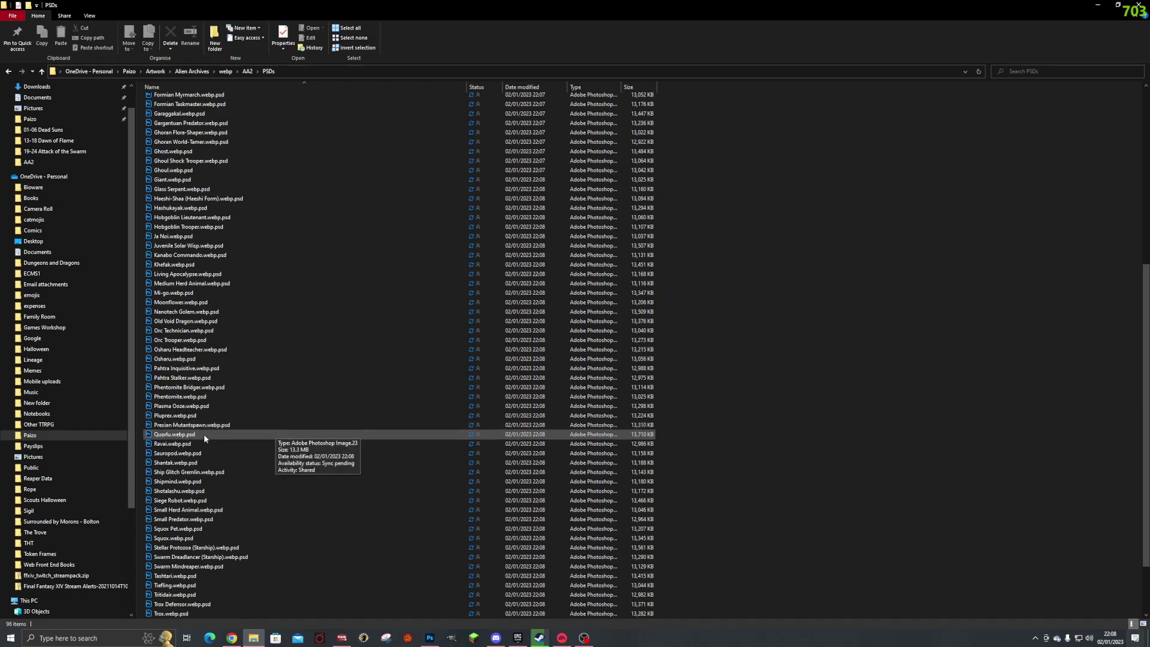
- Open Quorlu.webp.psd in Photoshop and enlarge the Actor Image artwork to about 970 × 872 px so it overlaps the token frame
double_click(204, 434)
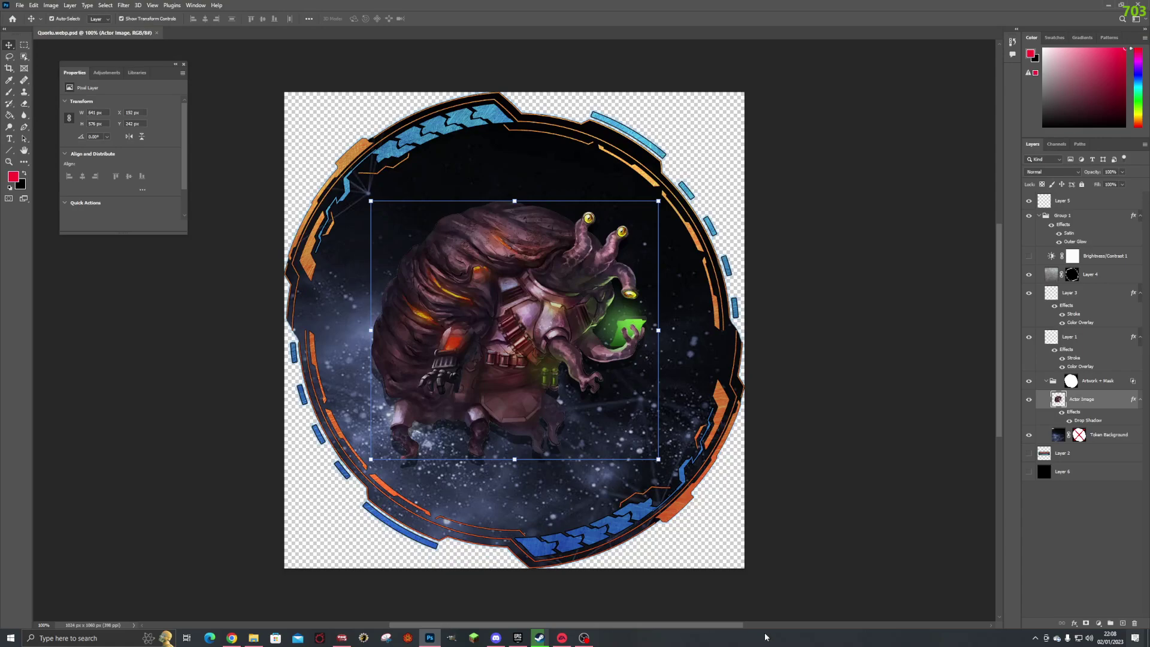
drag(372, 202, 318, 153)
drag(660, 461, 683, 481)
drag(465, 270, 491, 336)
drag(710, 216, 744, 146)
drag(342, 171, 331, 146)
mouse_move(475, 299)
mouse_down()
mouse_move(493, 300)
mouse_move(473, 306)
mouse_up()
key(Return)
- Duplicate the Actor Image layer as Actor Image copy and place the copy directly above Layer 4 in Group 1
right_click(1096, 401)
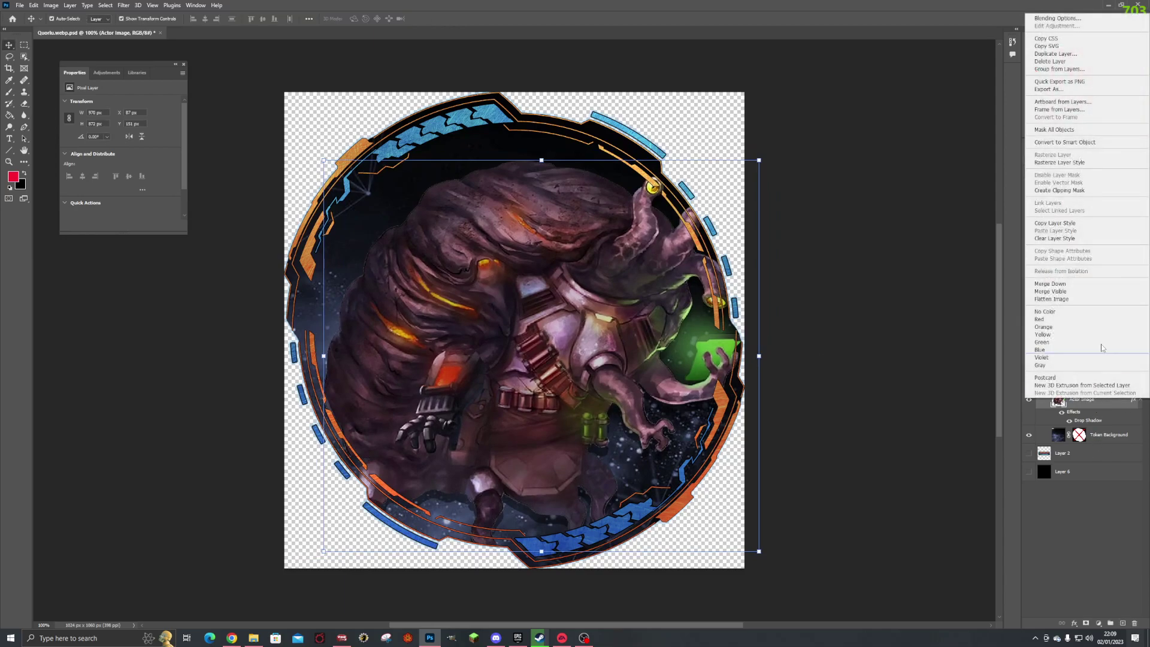
click(1057, 55)
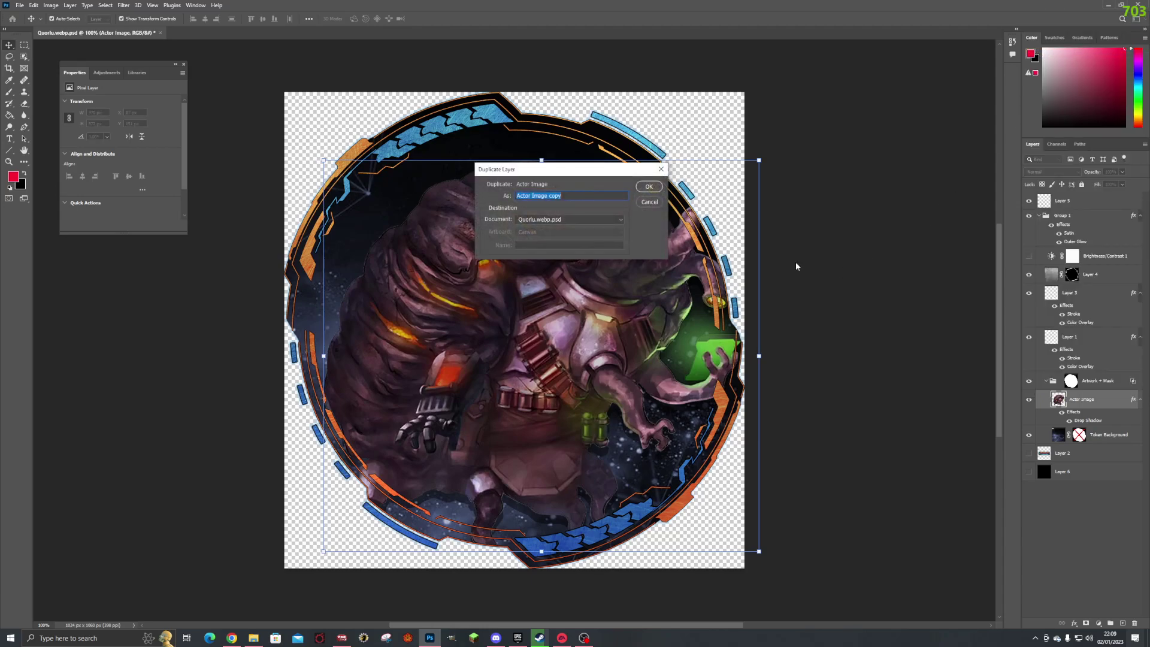
click(649, 188)
drag(1095, 401, 1092, 269)
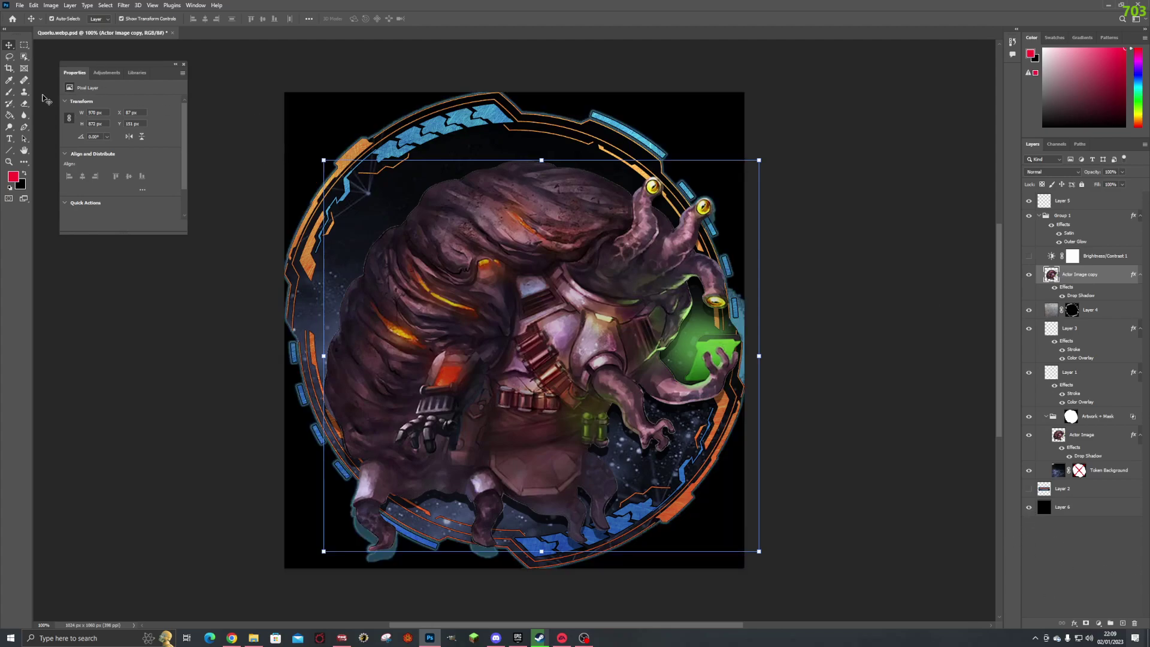
- Set the Eraser to 50 px and erase parts of the creature's legs overlapping the lower frame on Actor Image copy
click(24, 105)
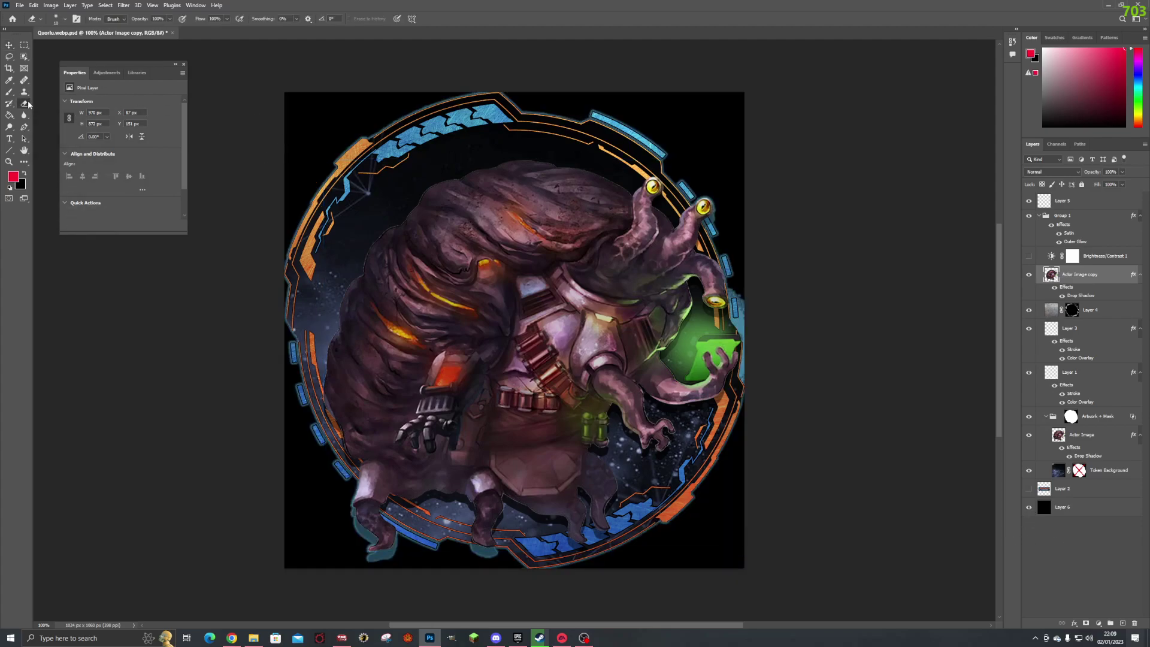
click(66, 20)
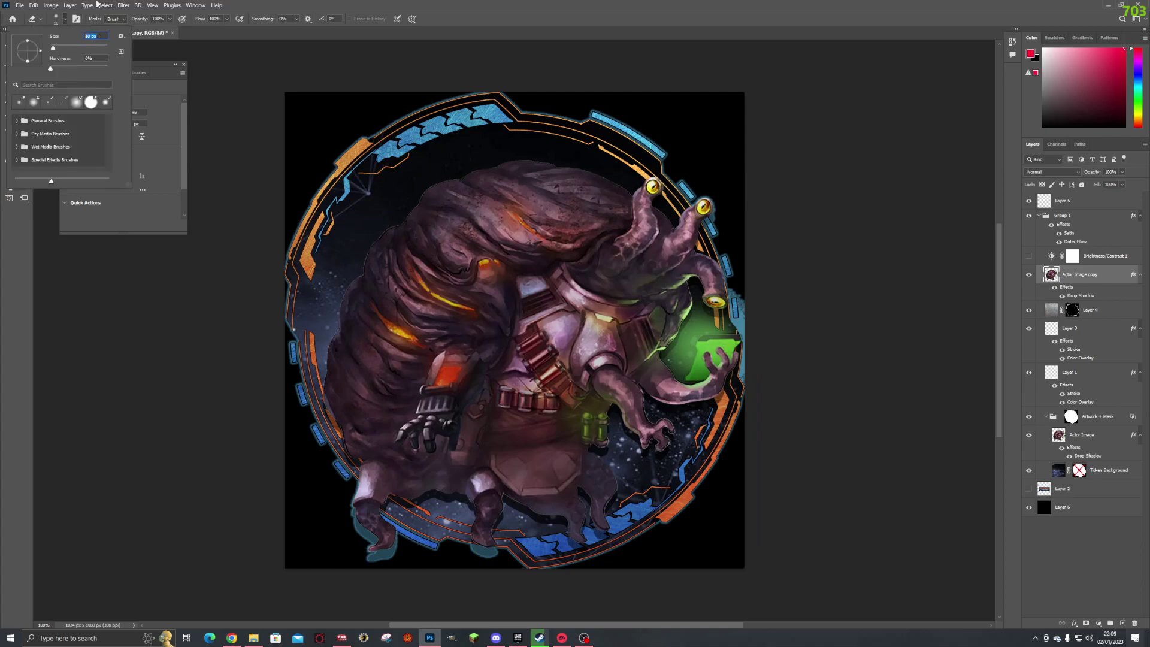
key(Return)
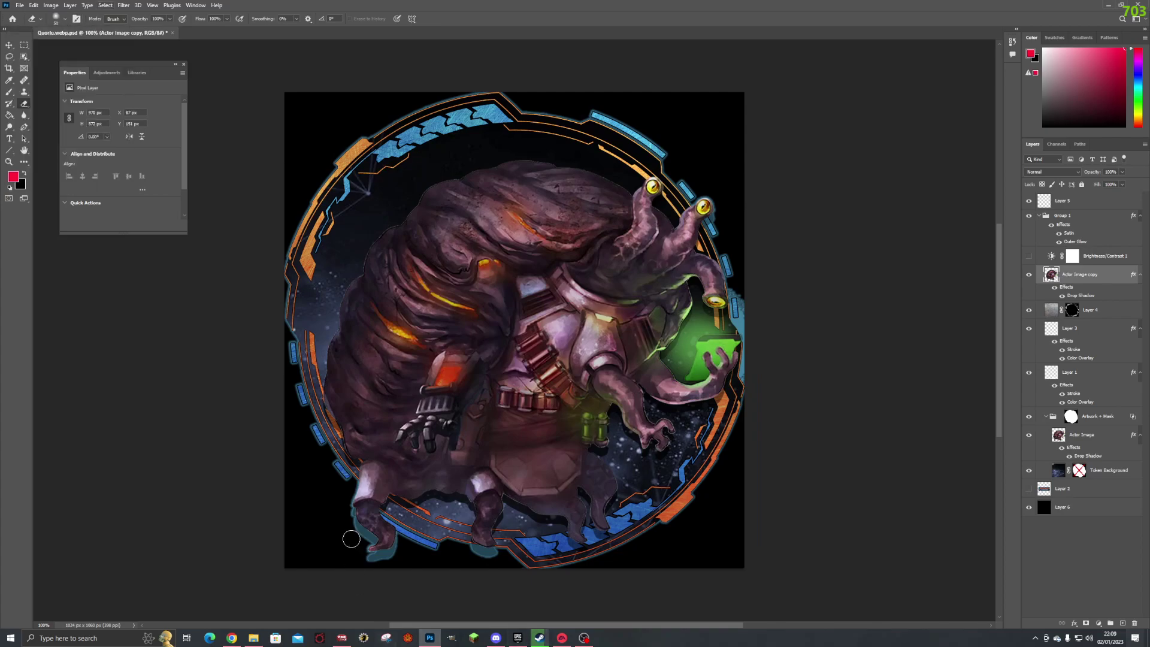
mouse_move(308, 483)
mouse_down()
mouse_move(375, 519)
mouse_move(308, 477)
mouse_up()
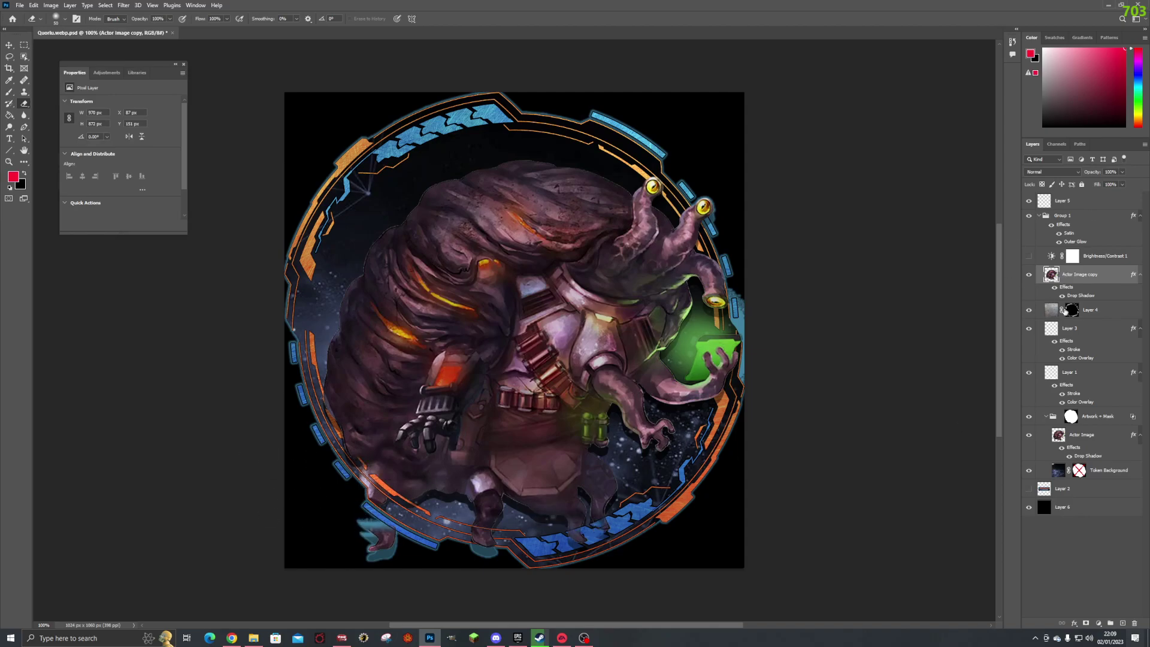
- Hide the layer effects of Actor Image copy and erase its remaining overlap at the creature's feet and raised hand
click(1055, 287)
mouse_move(341, 506)
mouse_down()
mouse_move(351, 538)
mouse_move(383, 523)
mouse_move(391, 549)
mouse_move(349, 549)
mouse_move(391, 559)
mouse_up()
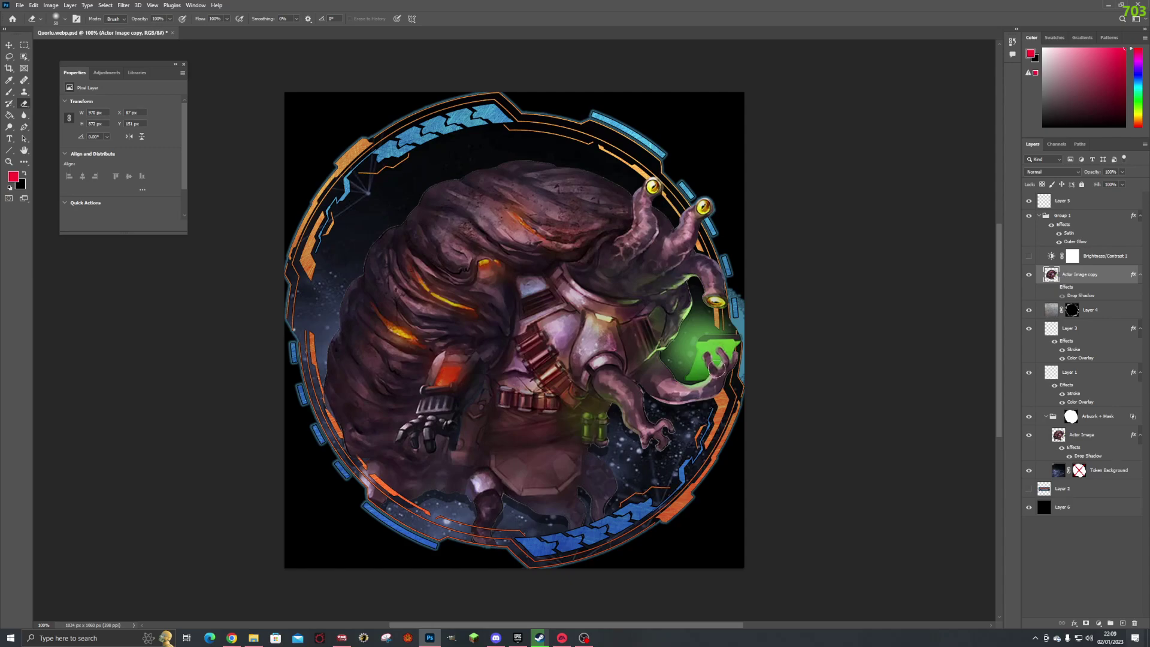
drag(734, 333, 714, 380)
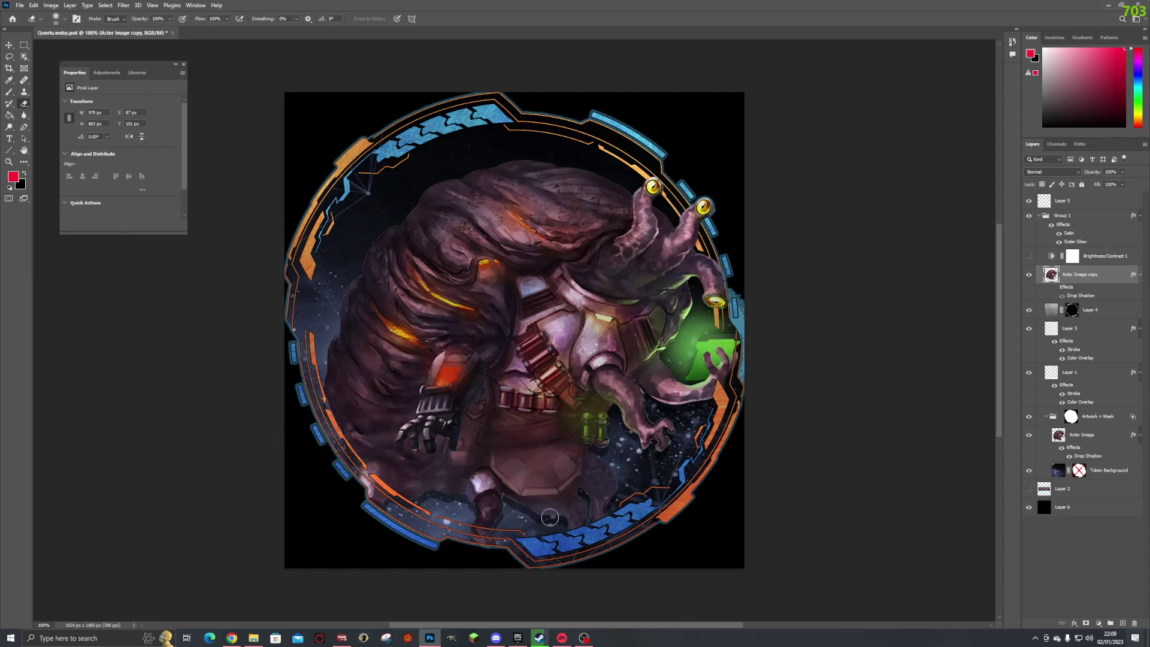
drag(531, 534, 571, 529)
- Set the Eraser to 10 px and clean the stray pixels outside the frame's edge beside the glowing green device
click(13, 165)
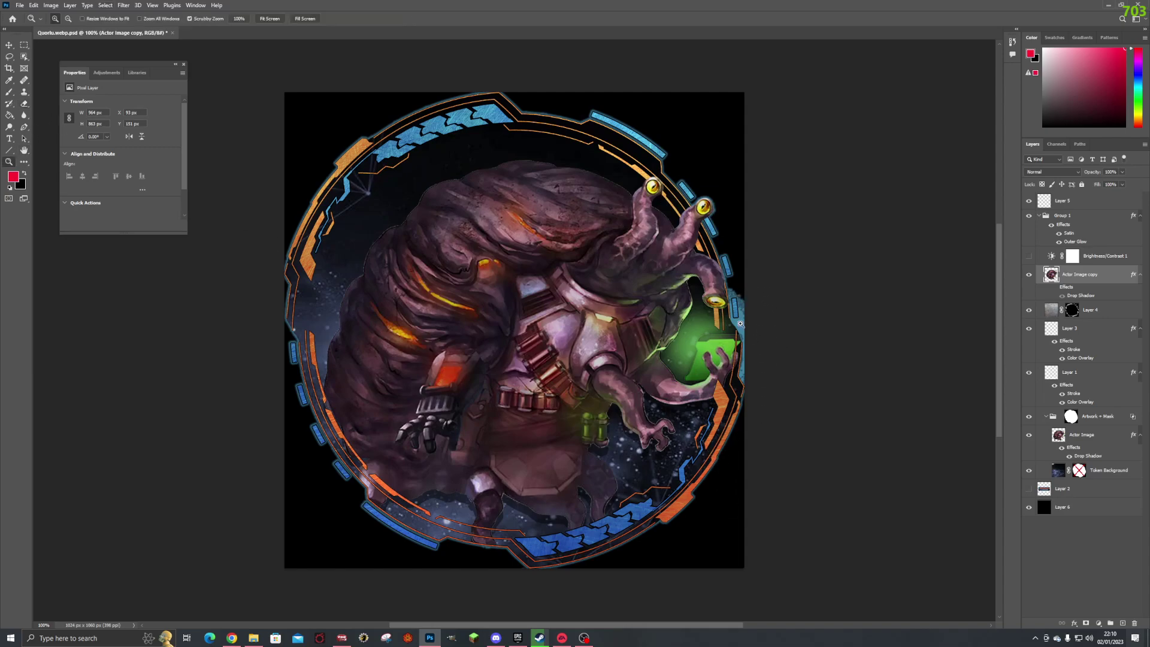
click(741, 324)
click(741, 323)
click(741, 323)
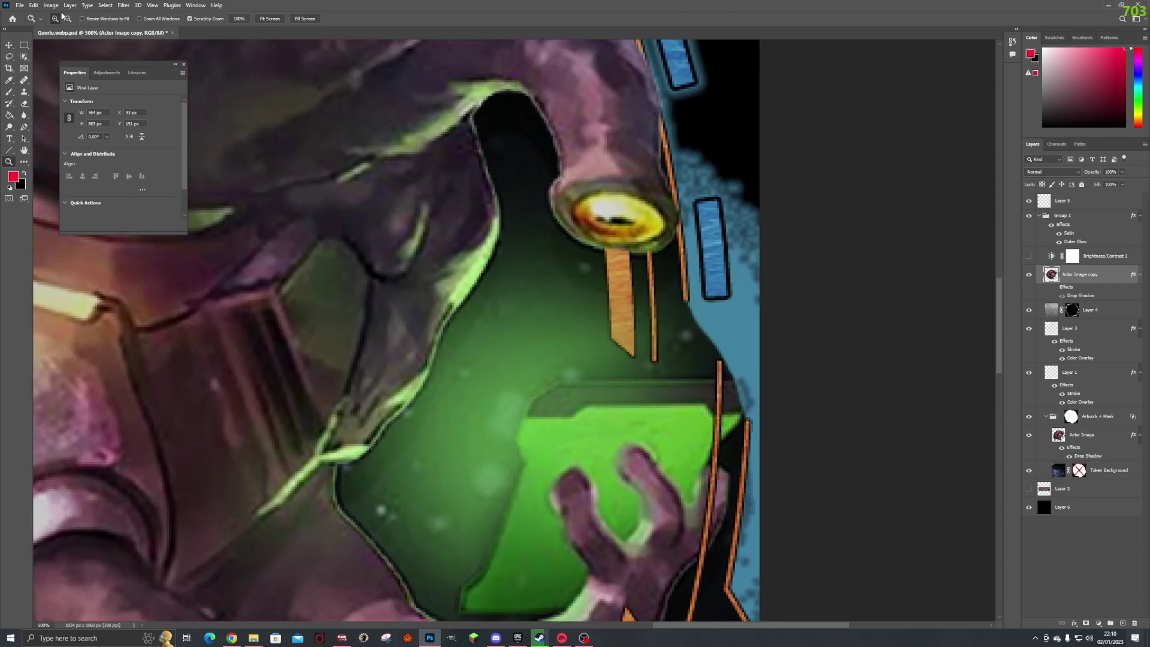
click(24, 104)
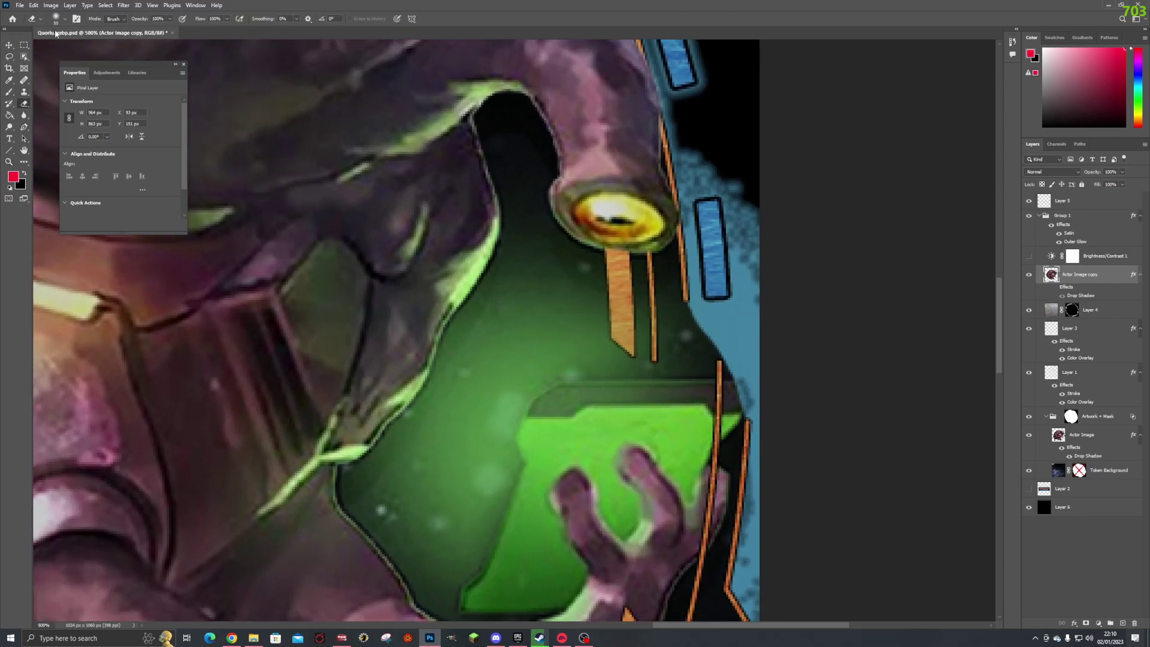
click(64, 20)
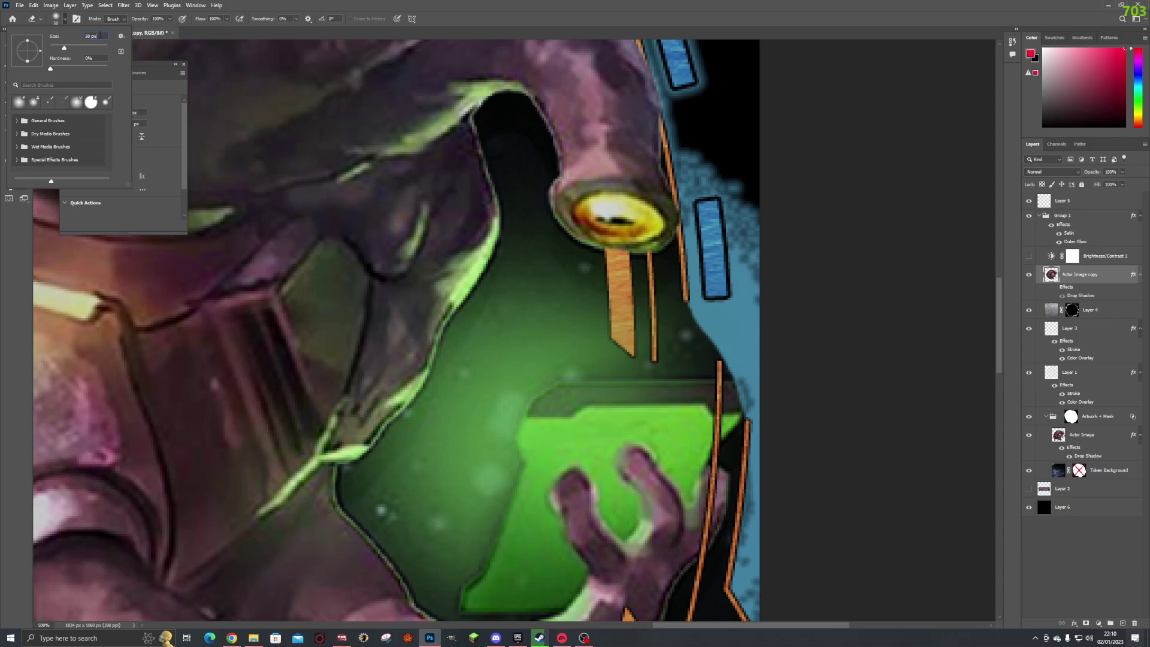
text(10)
key(Return)
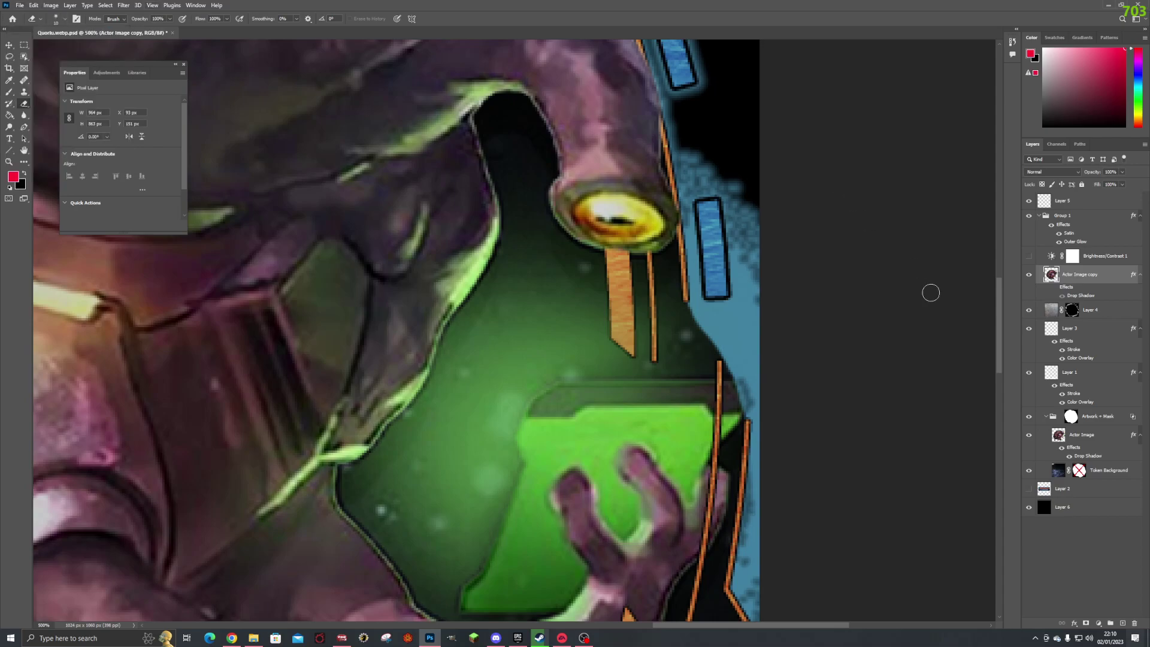
mouse_move(706, 173)
mouse_down()
mouse_move(749, 268)
mouse_move(751, 457)
mouse_move(760, 324)
mouse_move(746, 469)
mouse_move(766, 358)
mouse_move(763, 348)
mouse_move(750, 569)
mouse_move(764, 526)
mouse_move(758, 515)
mouse_move(749, 606)
mouse_up()
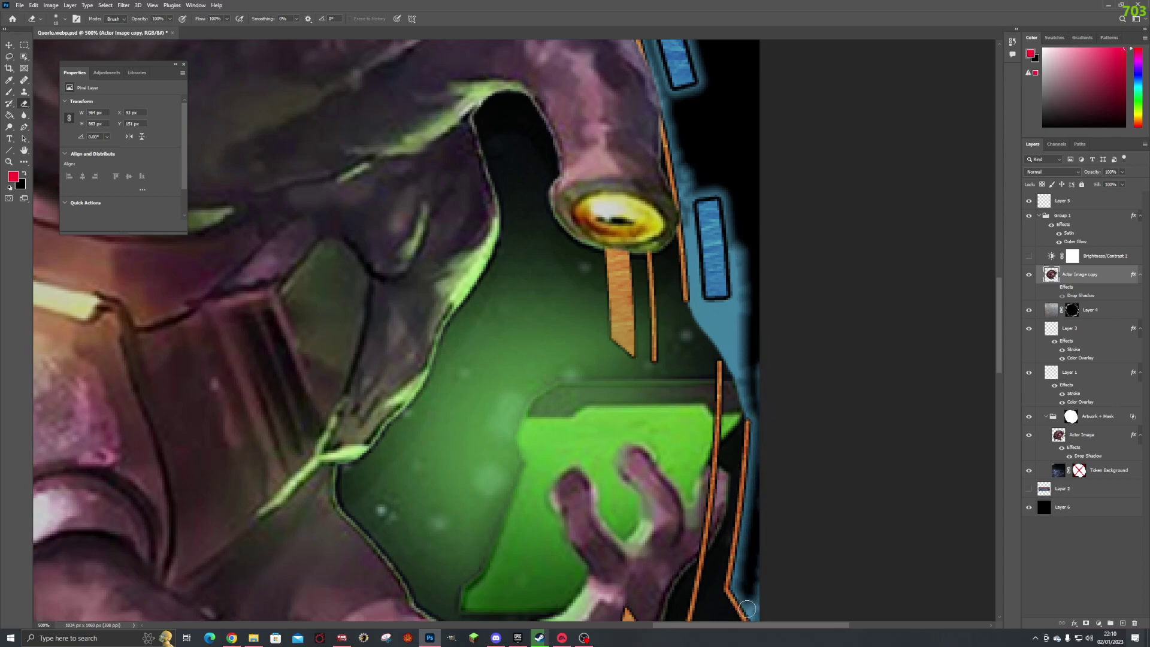
- Erase the leftover pixels on Actor Image copy along the frame's outer edge between the lower eye stalk and the hand
drag(998, 334, 998, 377)
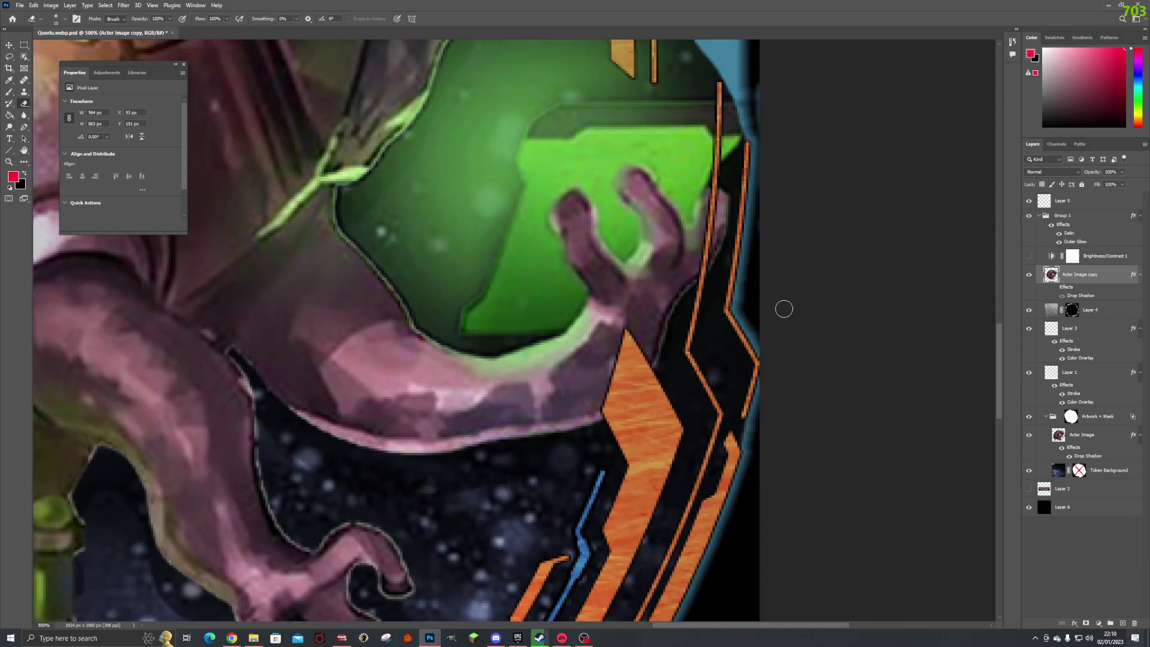
click(751, 90)
drag(998, 372, 996, 303)
mouse_move(721, 444)
mouse_down()
mouse_move(739, 470)
mouse_move(727, 504)
mouse_move(742, 480)
mouse_move(740, 551)
mouse_move(740, 488)
mouse_move(705, 454)
mouse_move(708, 482)
mouse_move(698, 420)
mouse_move(720, 492)
mouse_up()
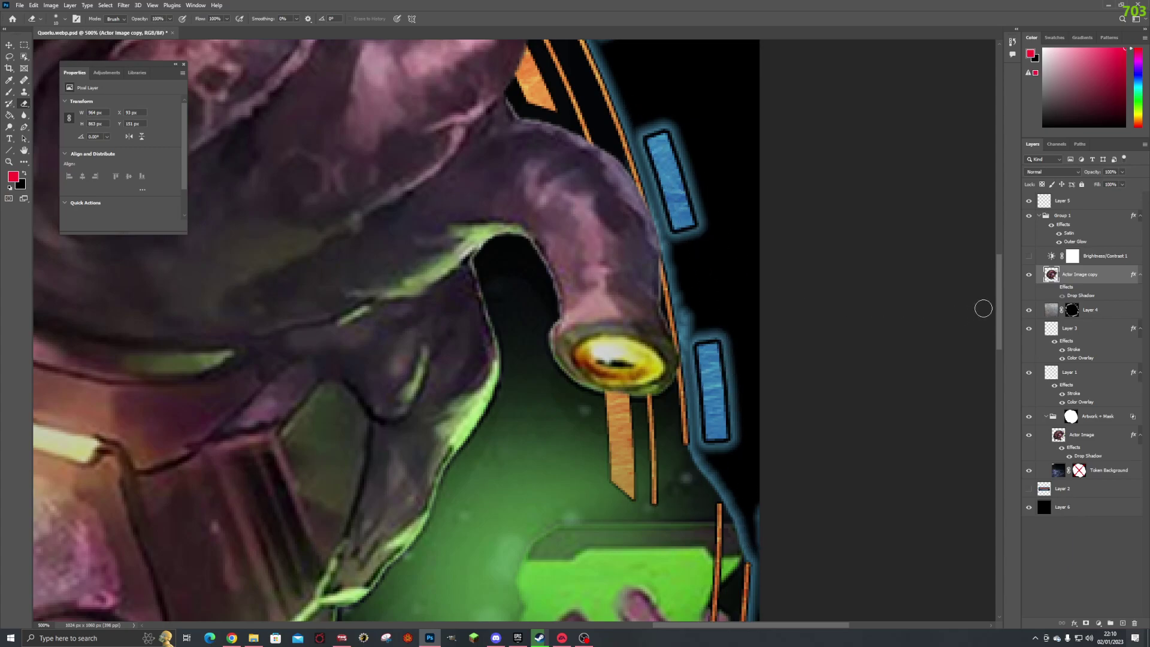
scroll(1001, 303, up, 10)
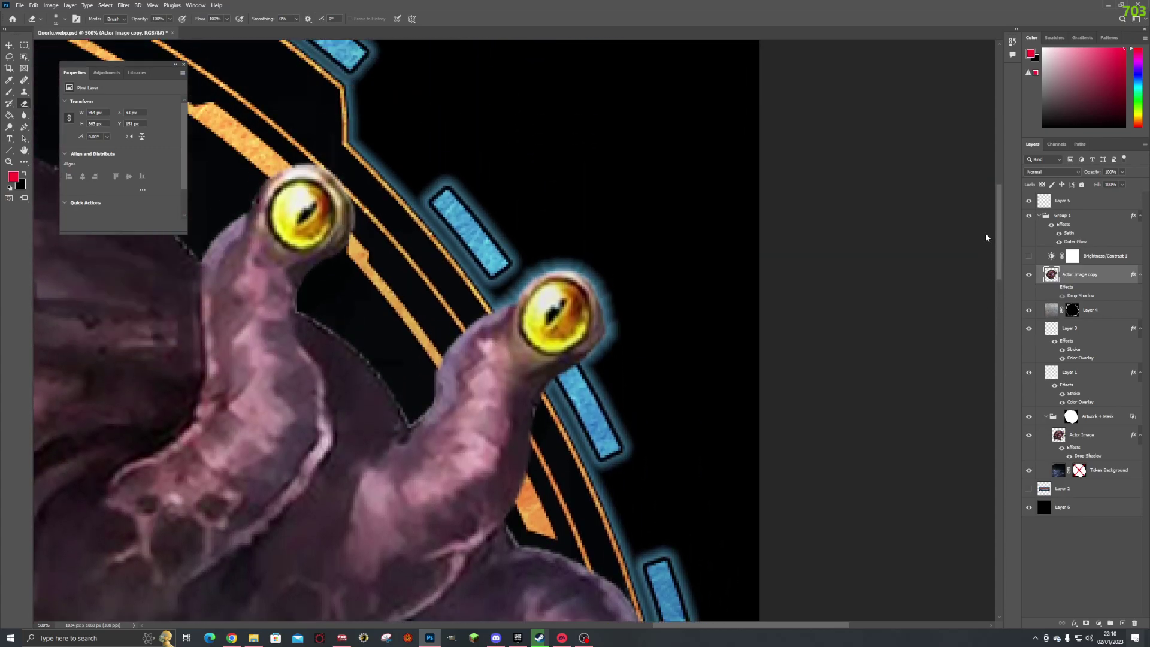
scroll(987, 233, up, 1)
scroll(980, 279, down, 6)
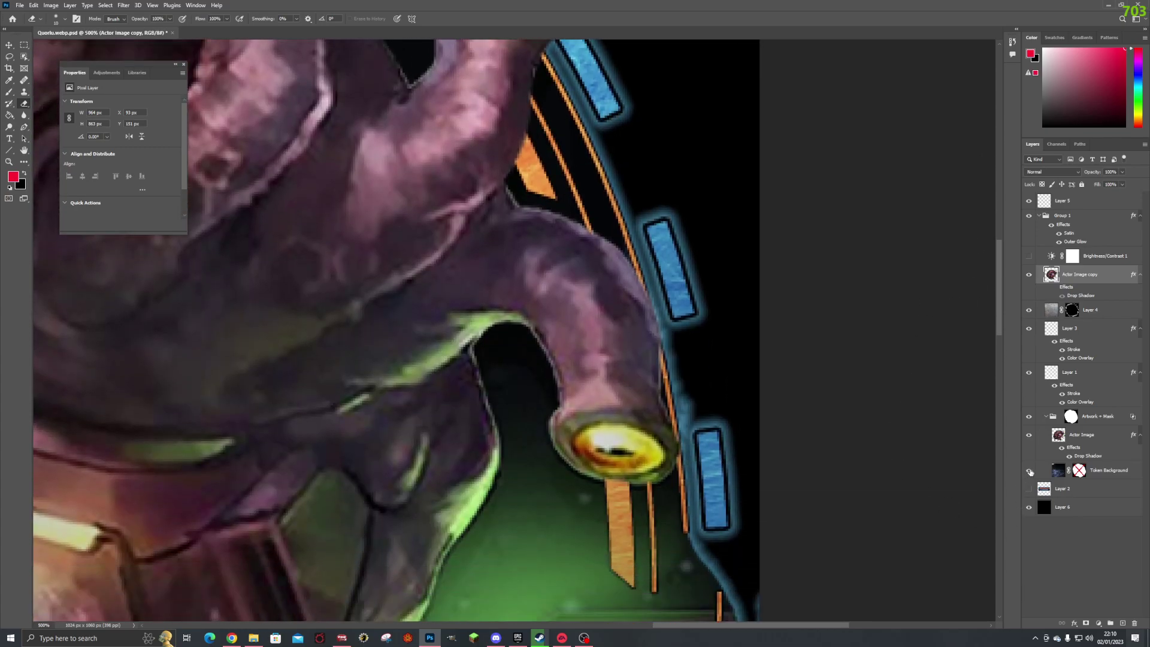
click(1057, 472)
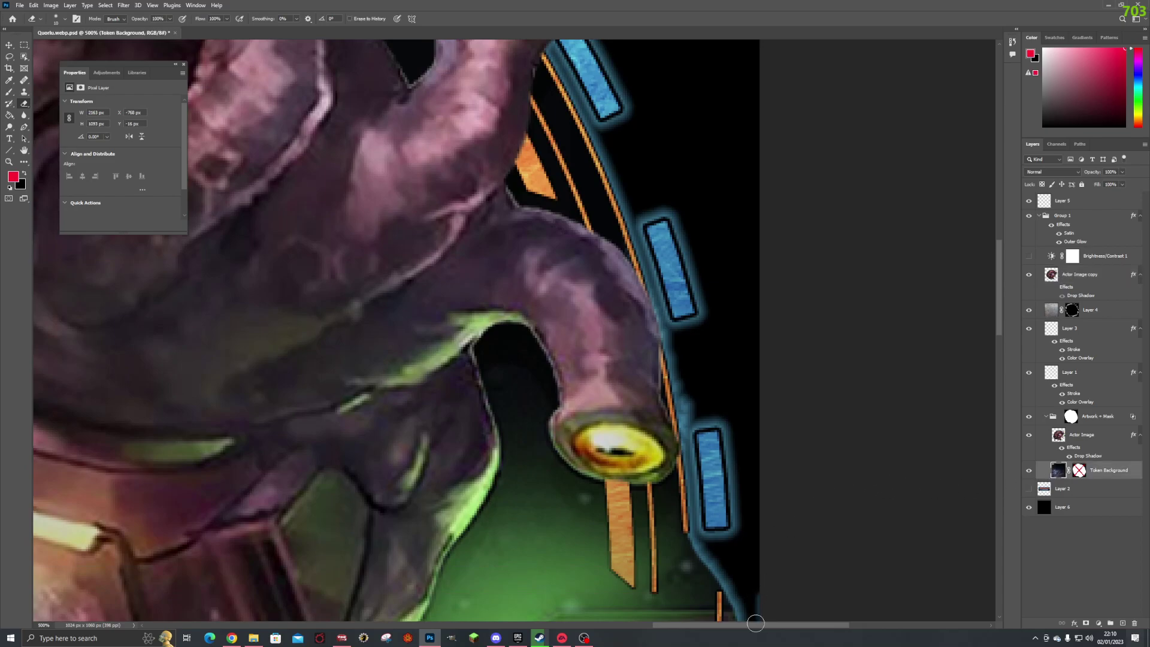
scroll(887, 326, down, 5)
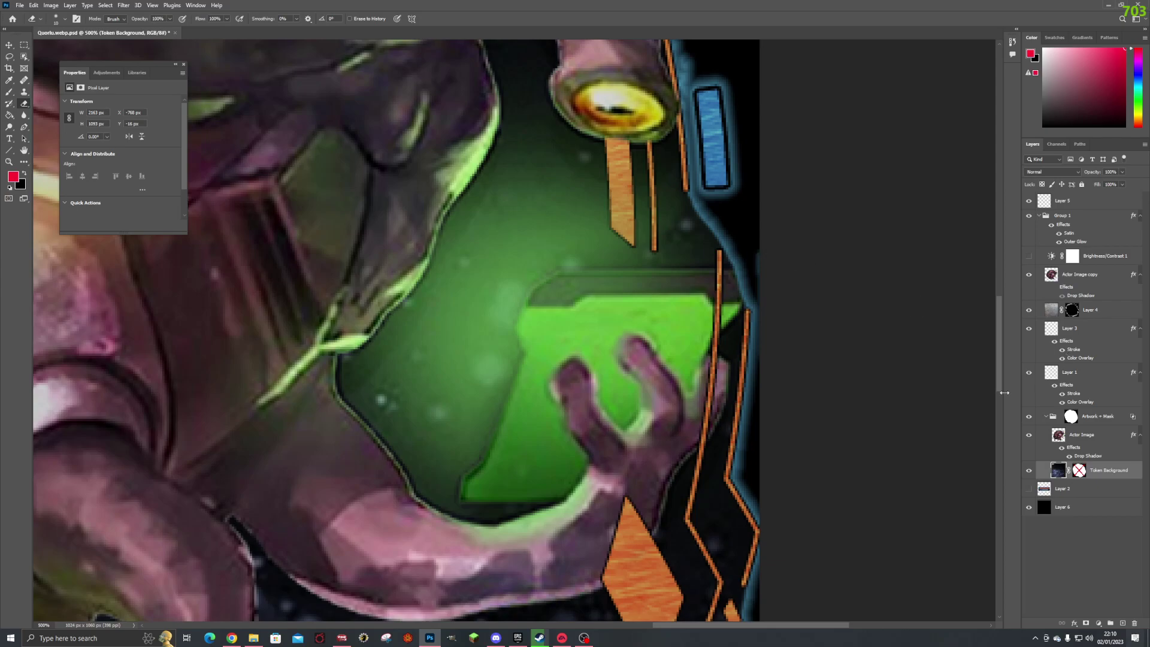
click(1085, 440)
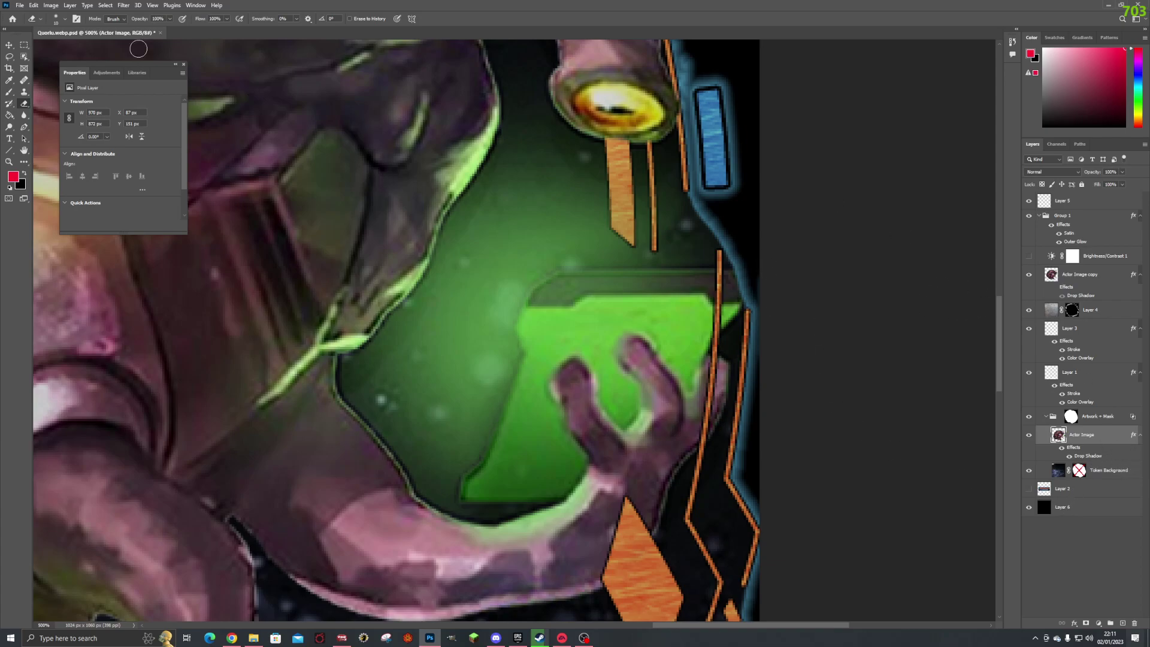
- Save a copy of the token as a WebP file in AA2\Tokens with lossy compression at quality 100
click(19, 5)
click(37, 122)
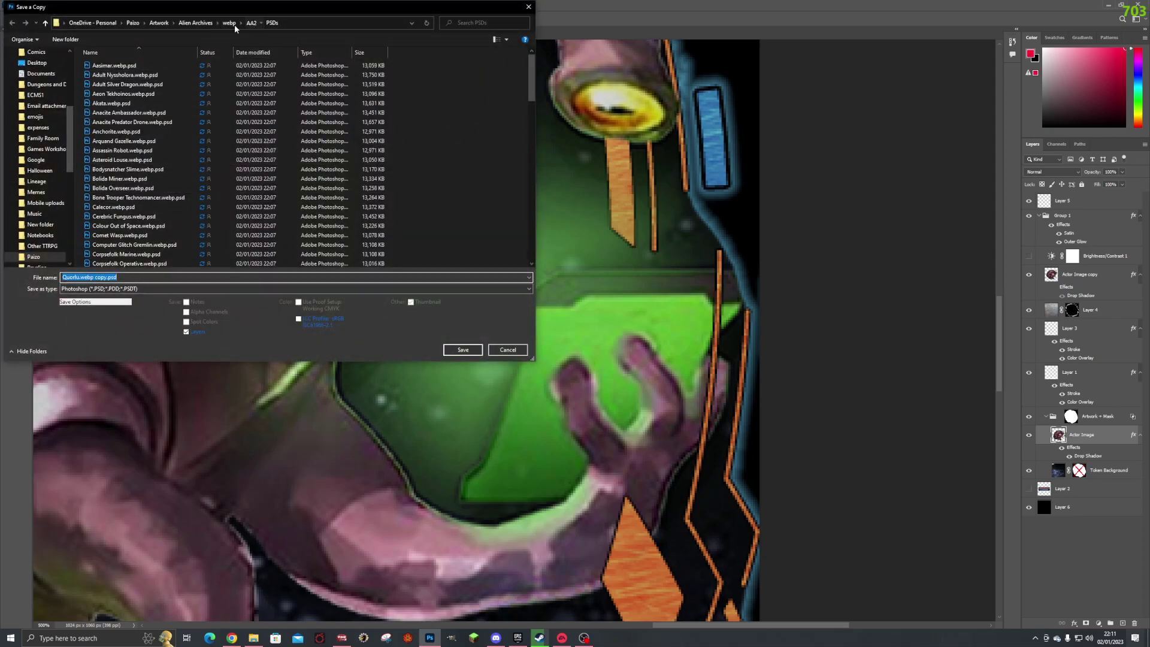
click(248, 23)
double_click(104, 72)
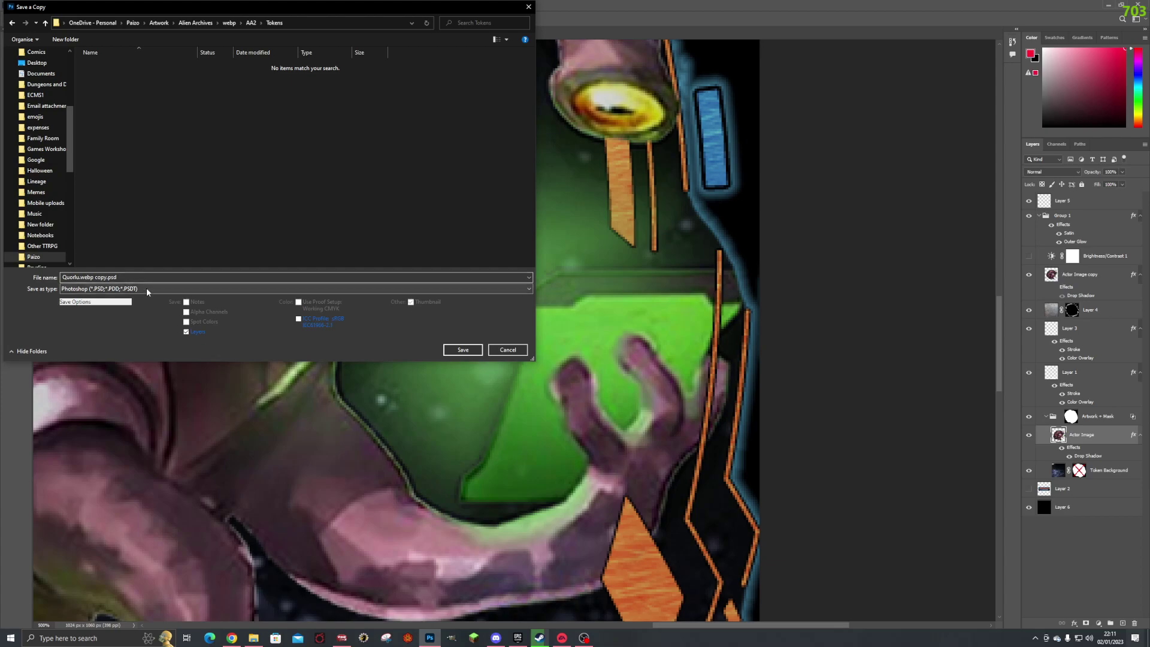
click(177, 288)
click(145, 446)
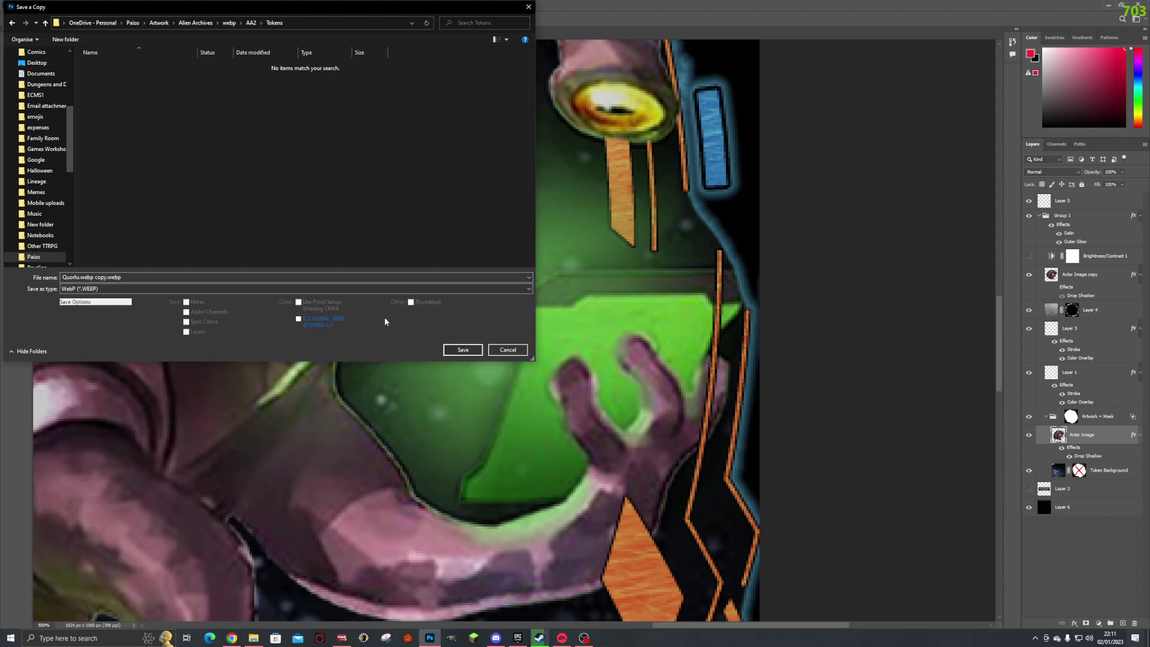
click(463, 350)
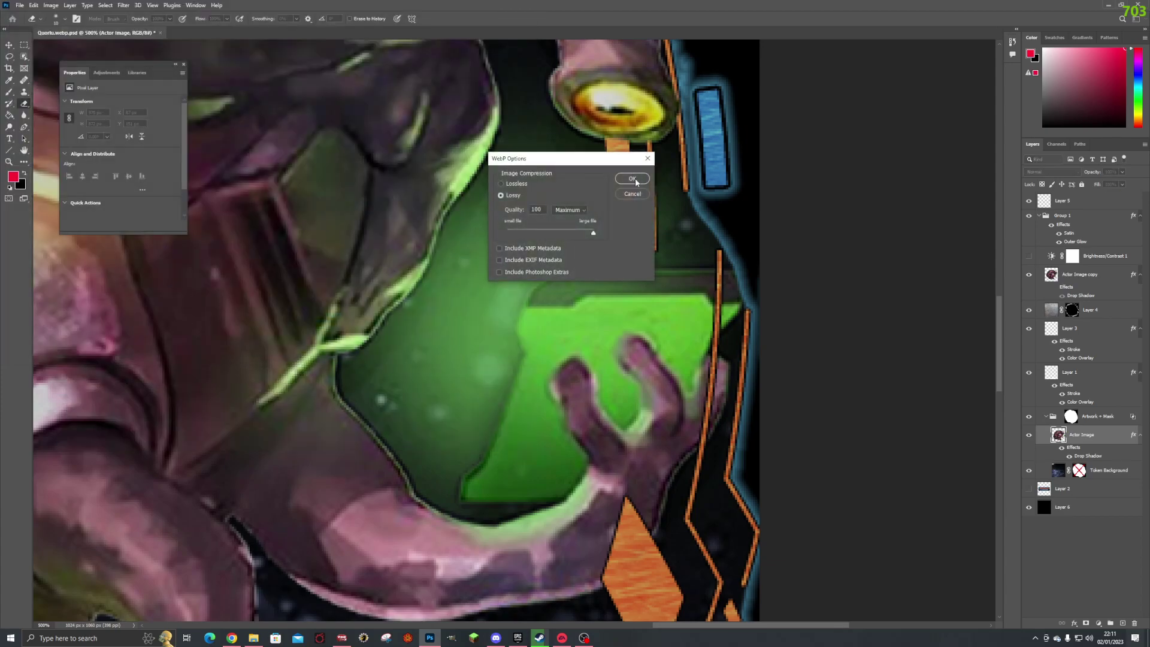
click(646, 180)
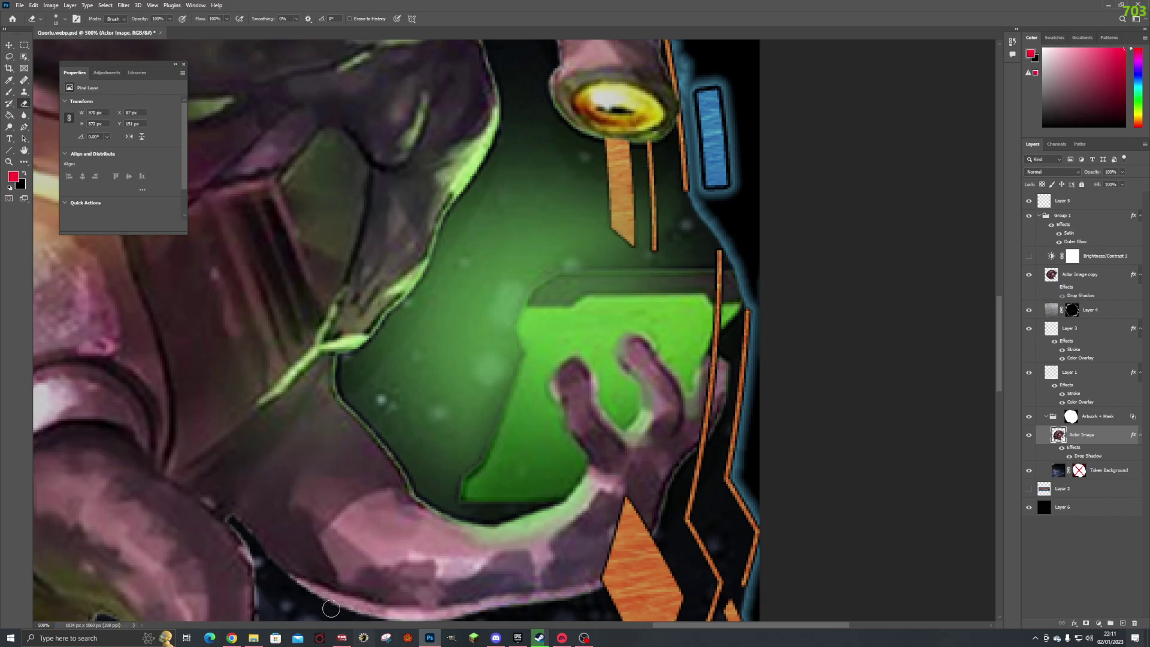
- Switch to Bulk Rename Utility
click(11, 638)
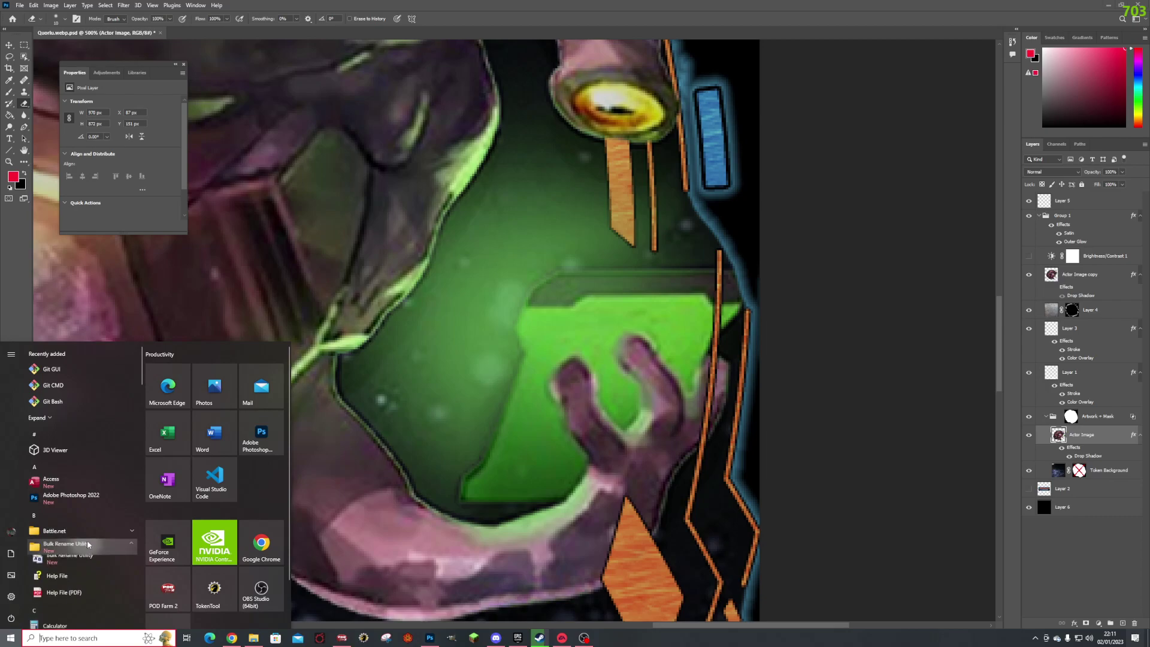
click(67, 545)
click(70, 563)
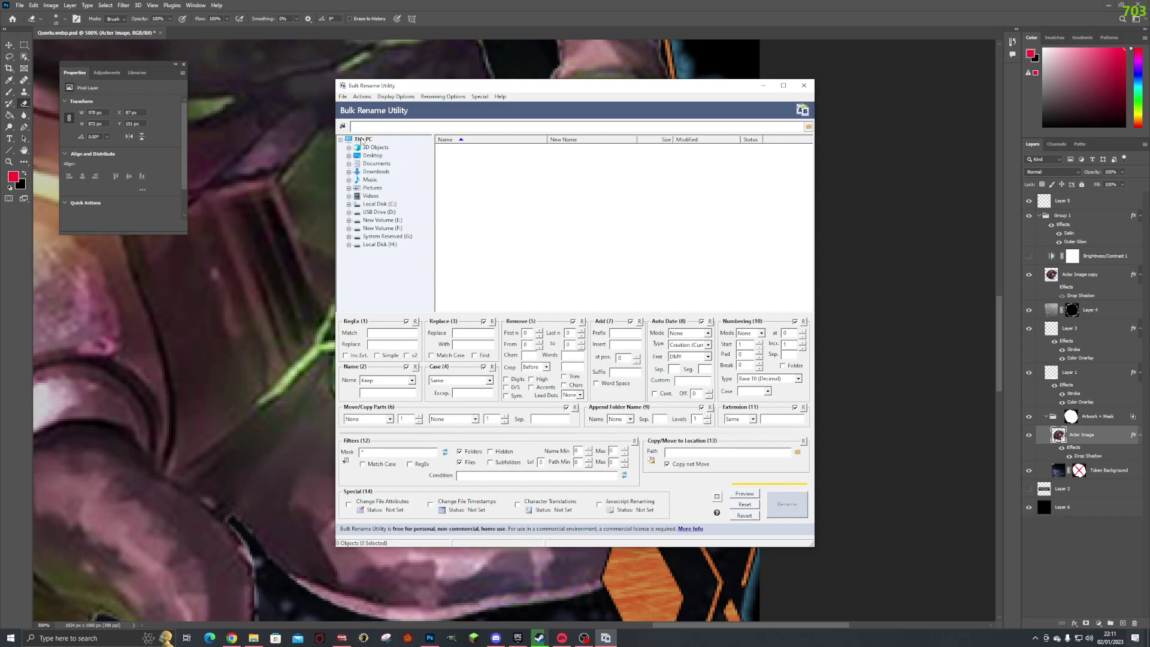
- Browse to the E:\OneDrive\Paizo\Artwork\Alien Archives\webp\AA2\Tokens folder in the renamer
click(349, 221)
scroll(401, 256, down, 2)
scroll(405, 254, down, 3)
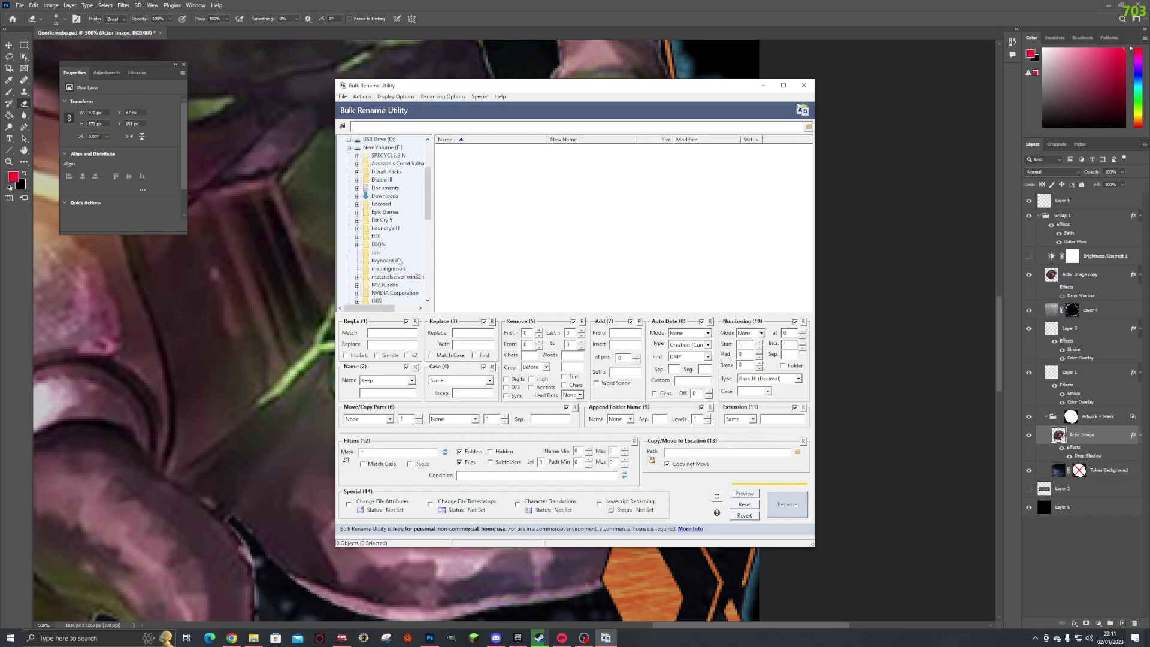
click(383, 262)
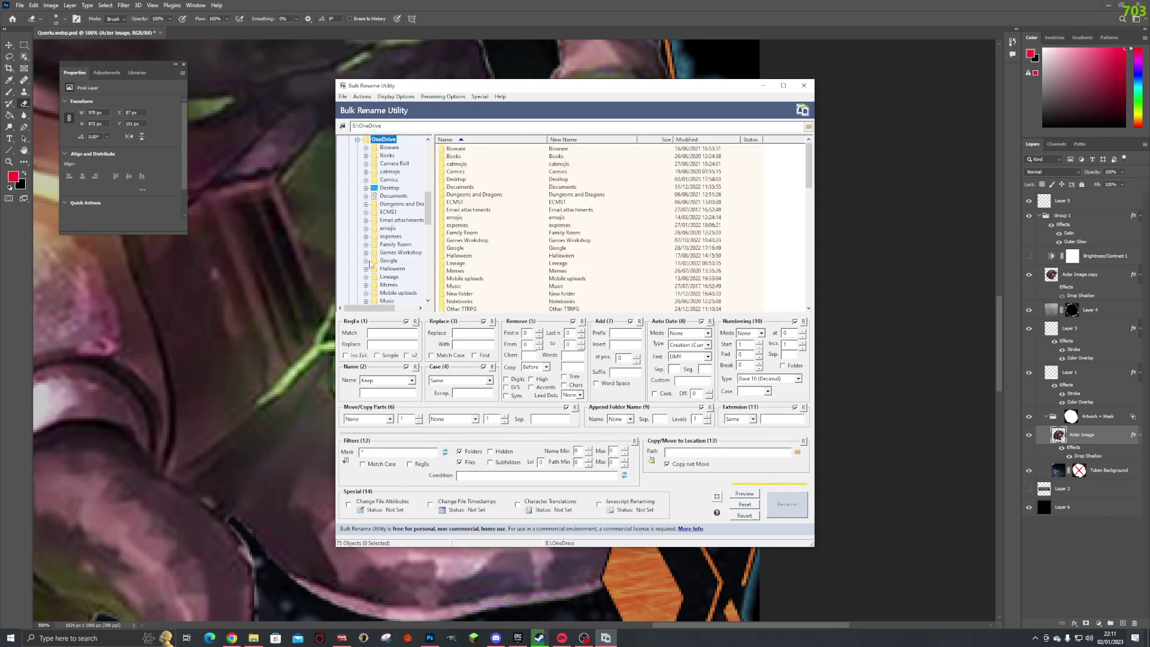
scroll(401, 280, down, 3)
click(387, 261)
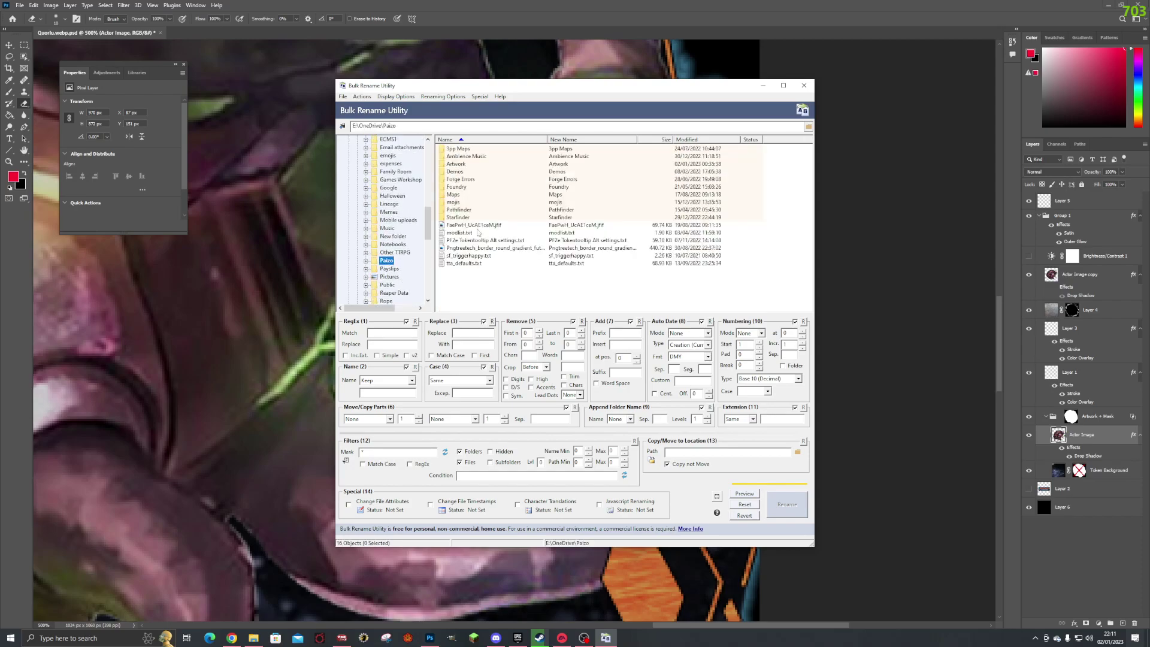
double_click(456, 165)
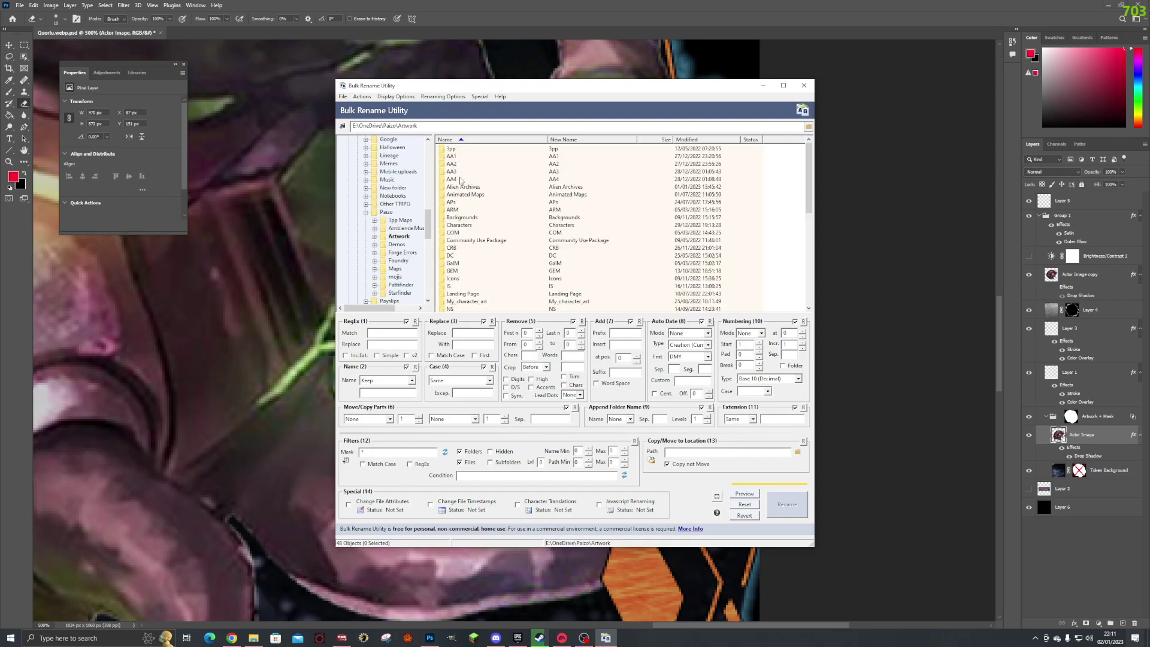
double_click(459, 188)
double_click(456, 179)
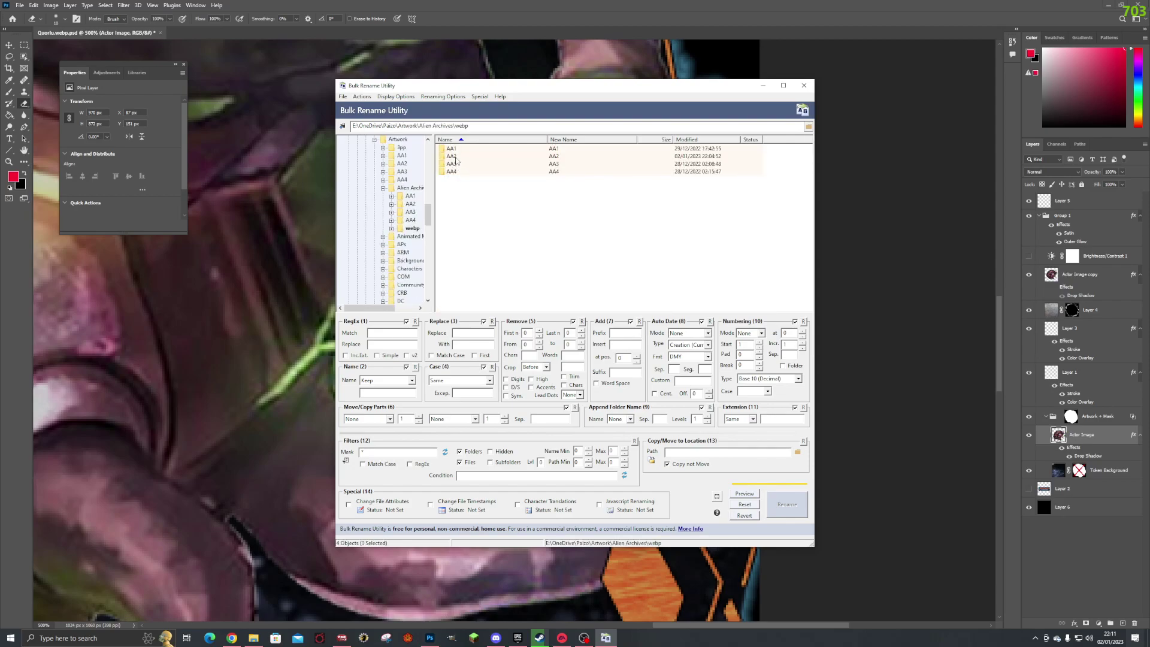
double_click(456, 157)
double_click(458, 157)
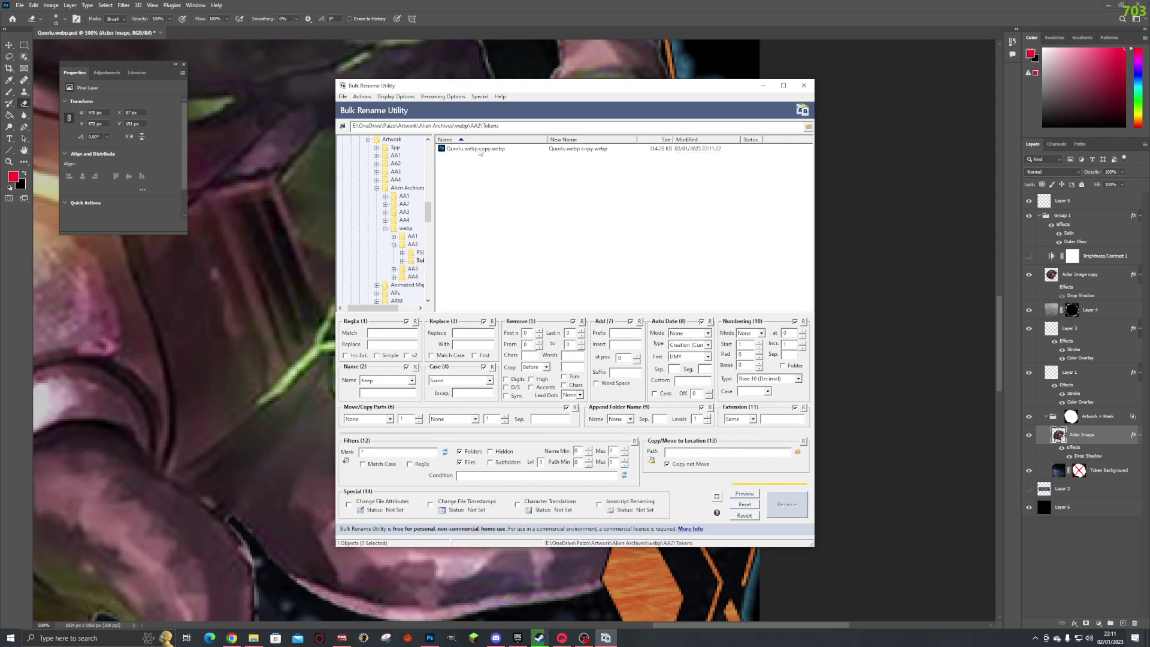
- Select the Quorlu.webp copy.webp token and set the replacement rule to strip ".webp copy" from its name
click(479, 149)
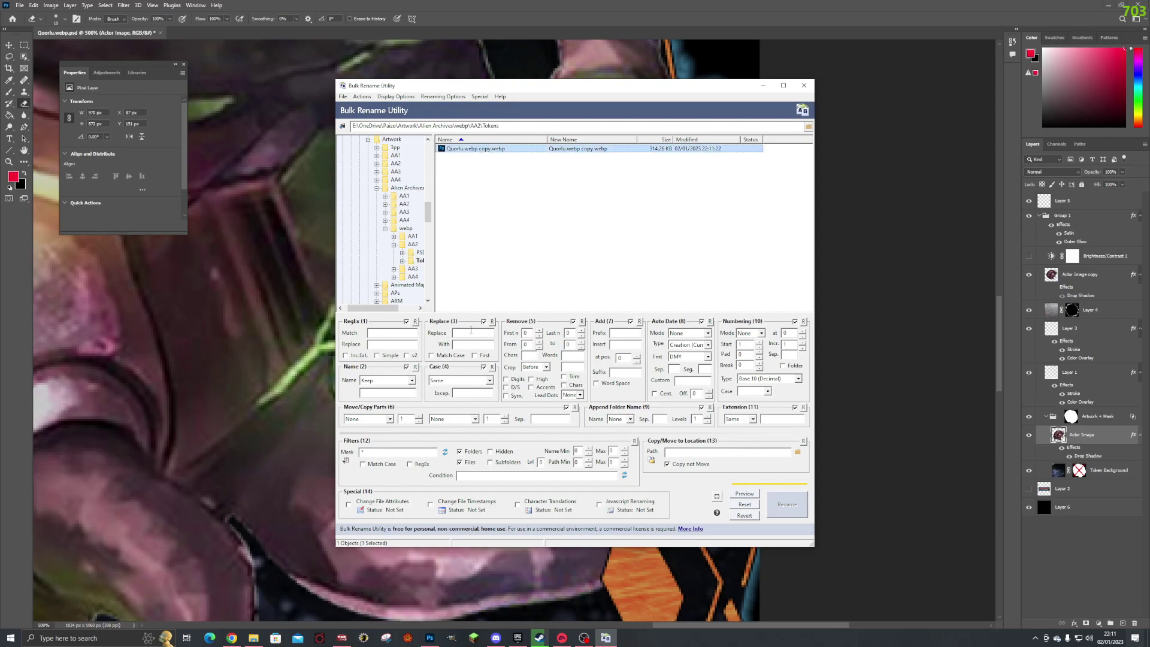
click(476, 335)
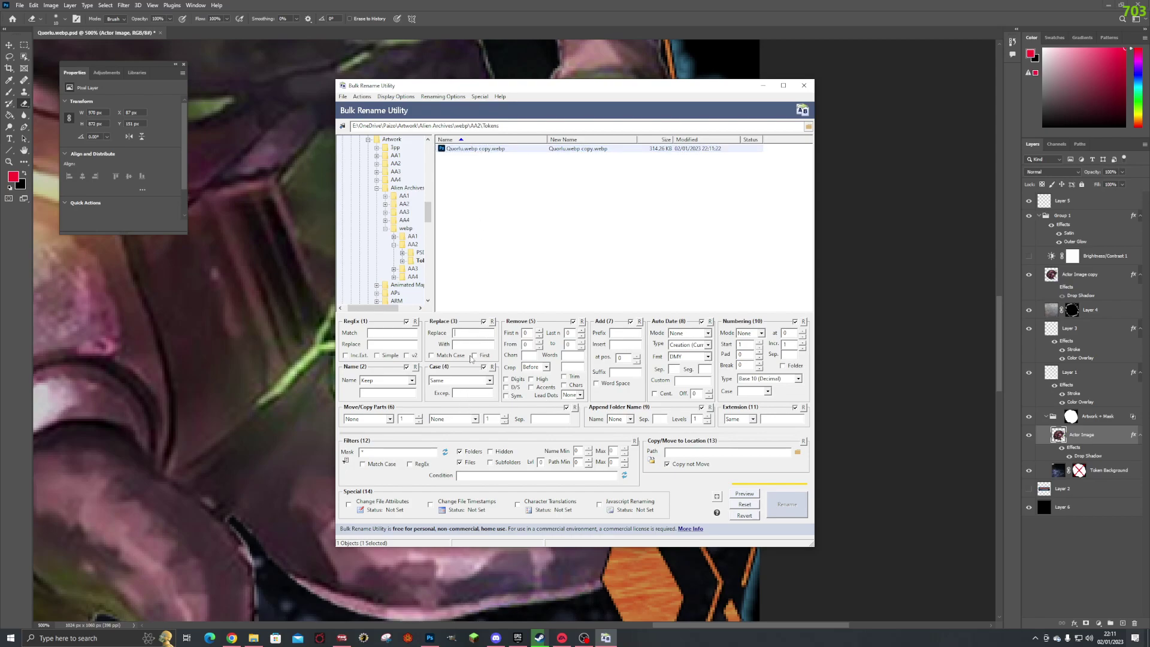
text(.we)
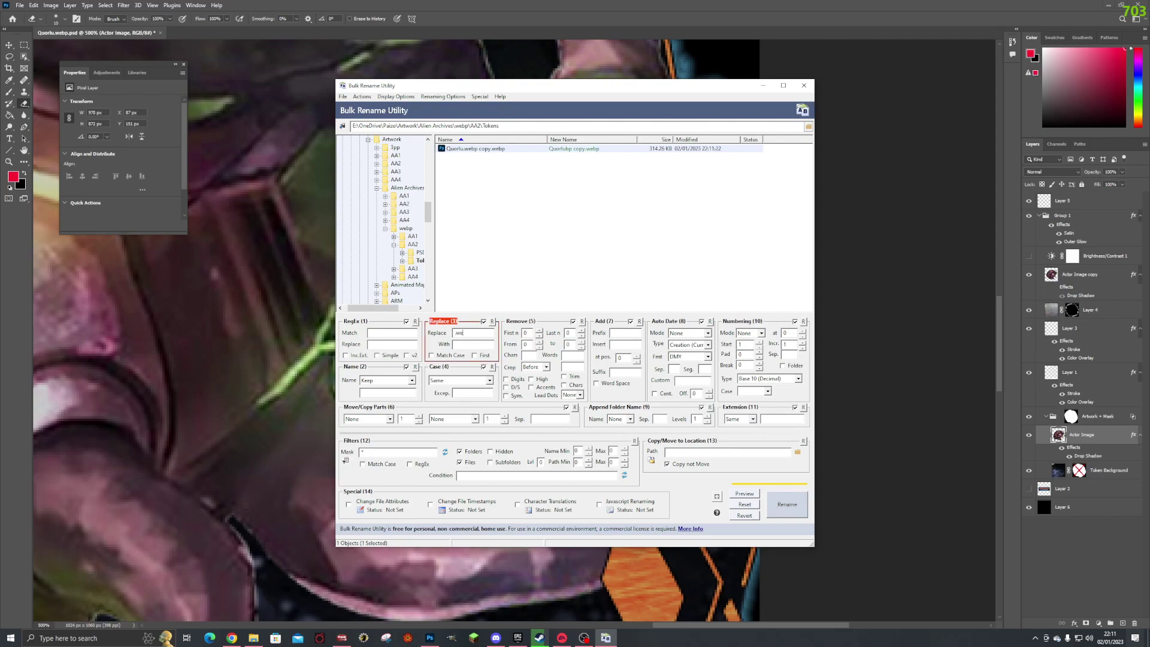
text(bp cp)
key(BackSpace)
key(BackSpace)
key(BackSpace)
- Add the suffix "_t" and rename the selected token file
click(624, 372)
text(t)
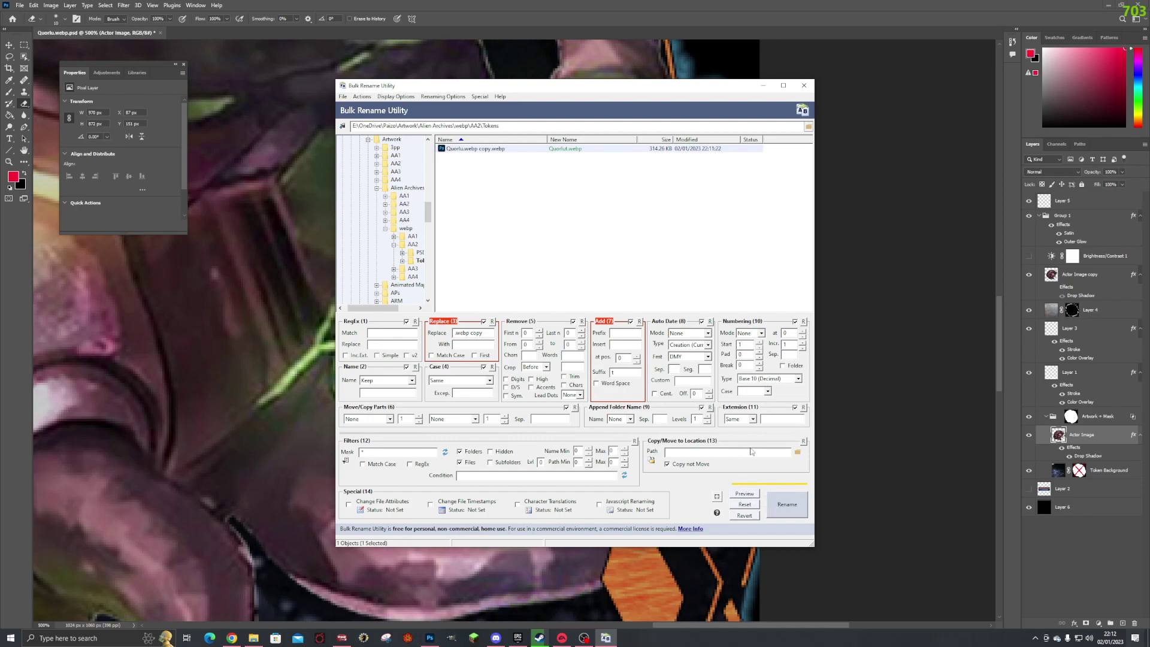
key(BackSpace)
text(_)
click(796, 509)
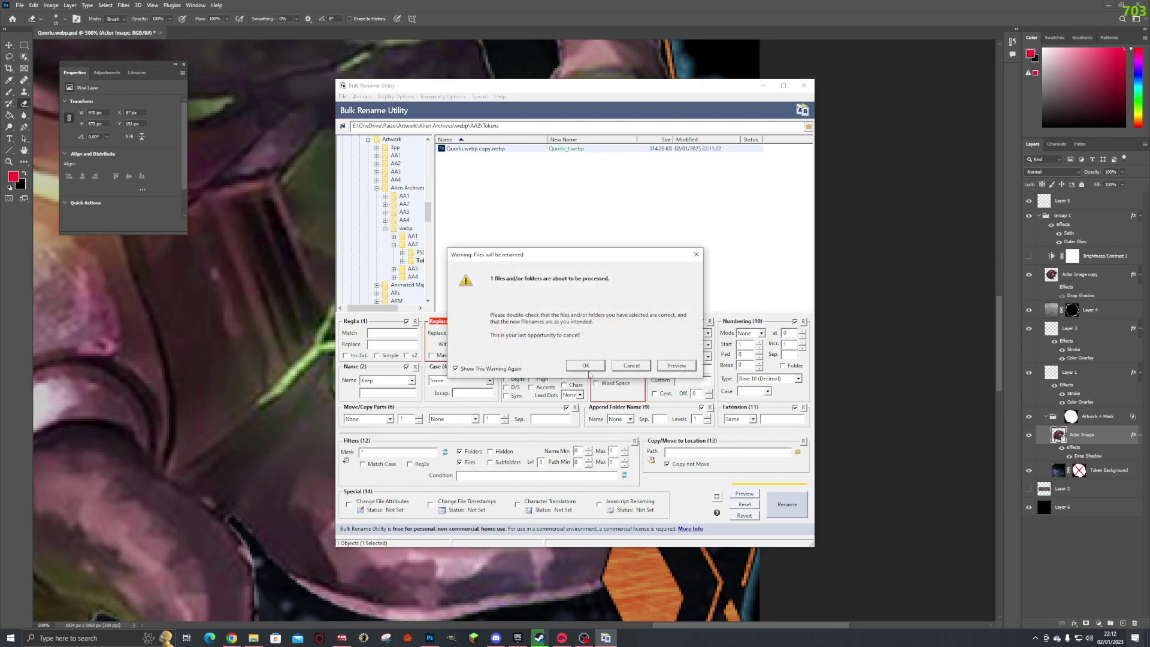
click(586, 366)
click(637, 366)
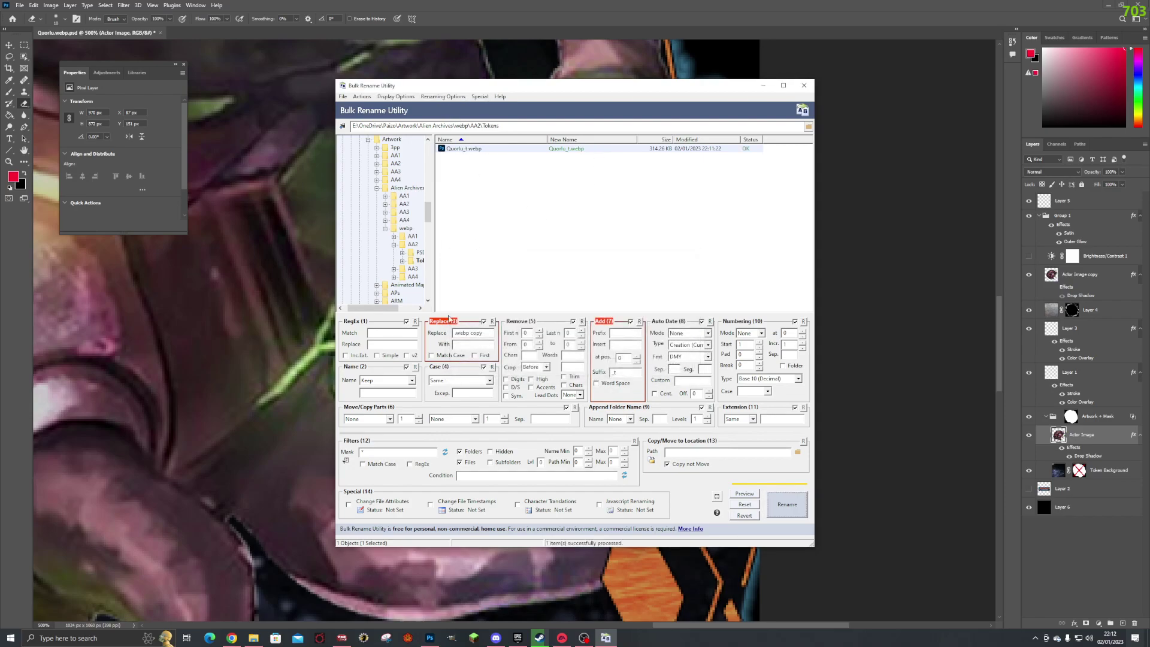
- Preview stripping ".webp" and adding the "_t" suffix on all files in AA2\PSDs, and close the renamer without applying it
click(254, 642)
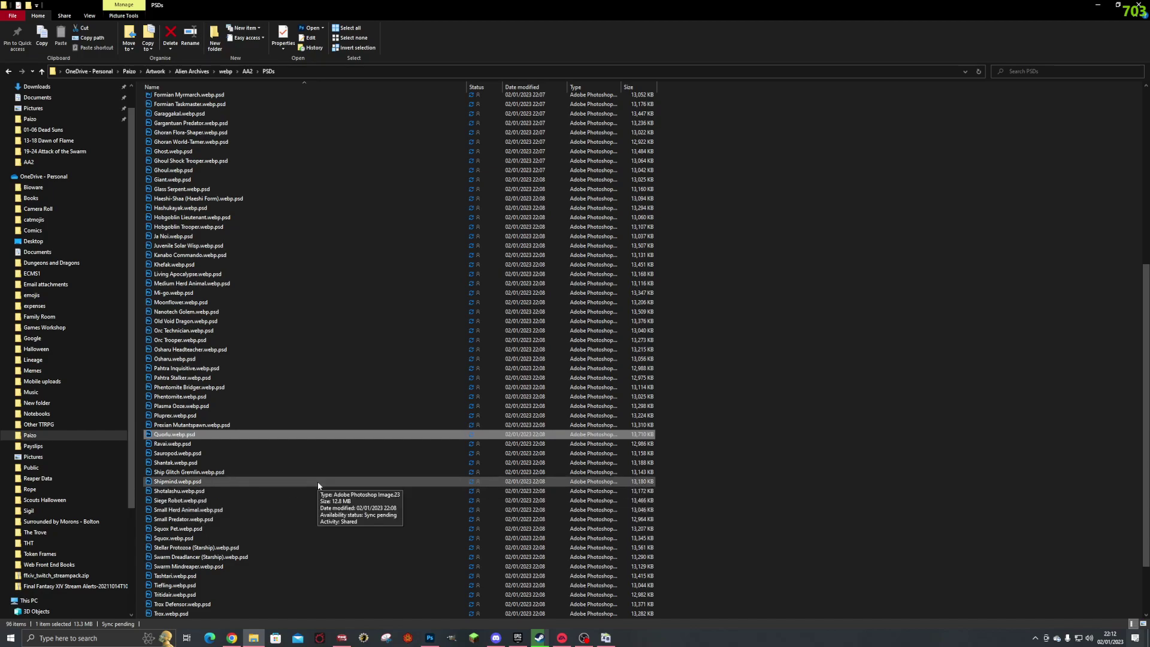
click(606, 638)
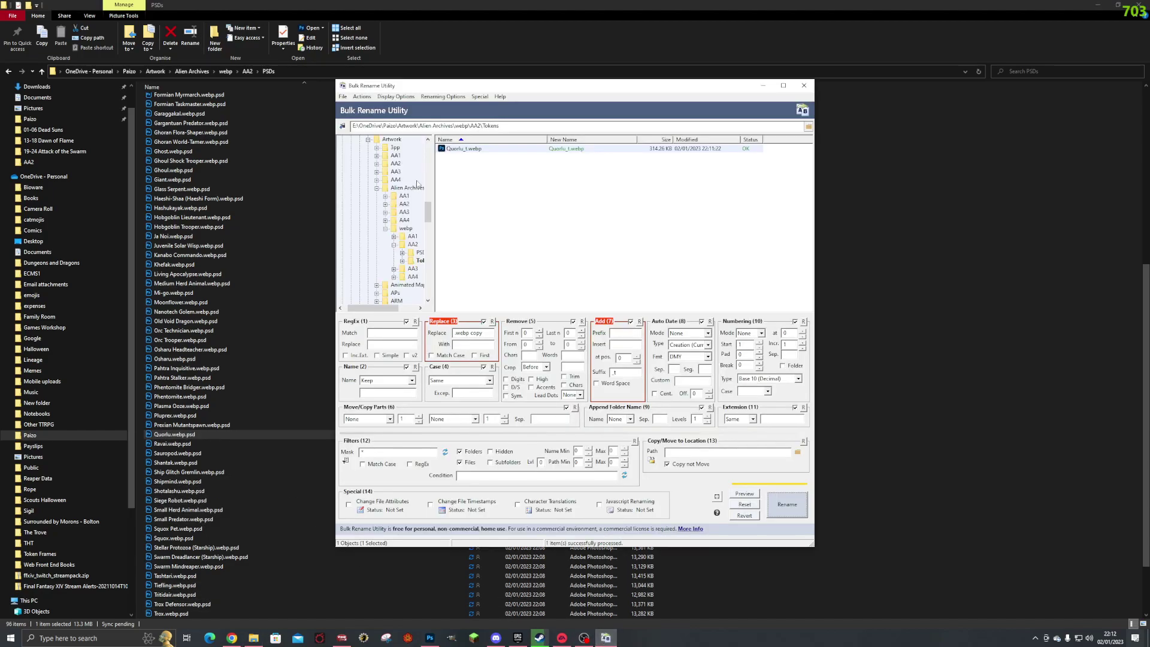
click(420, 253)
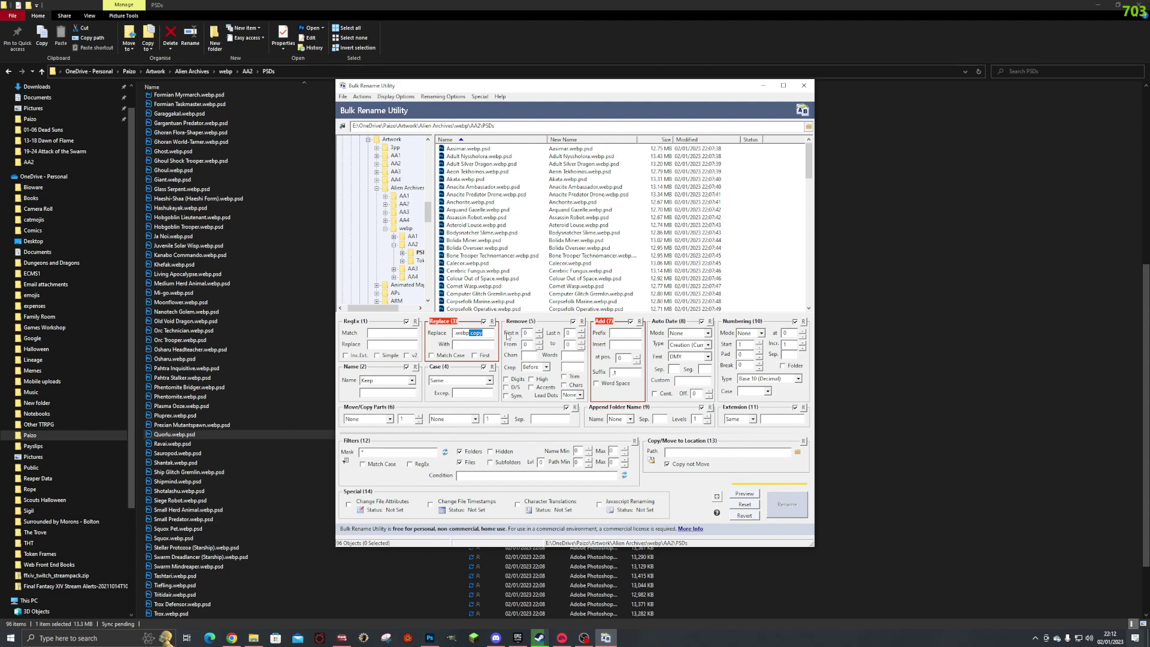
click(584, 153)
scroll(594, 252, down, 20)
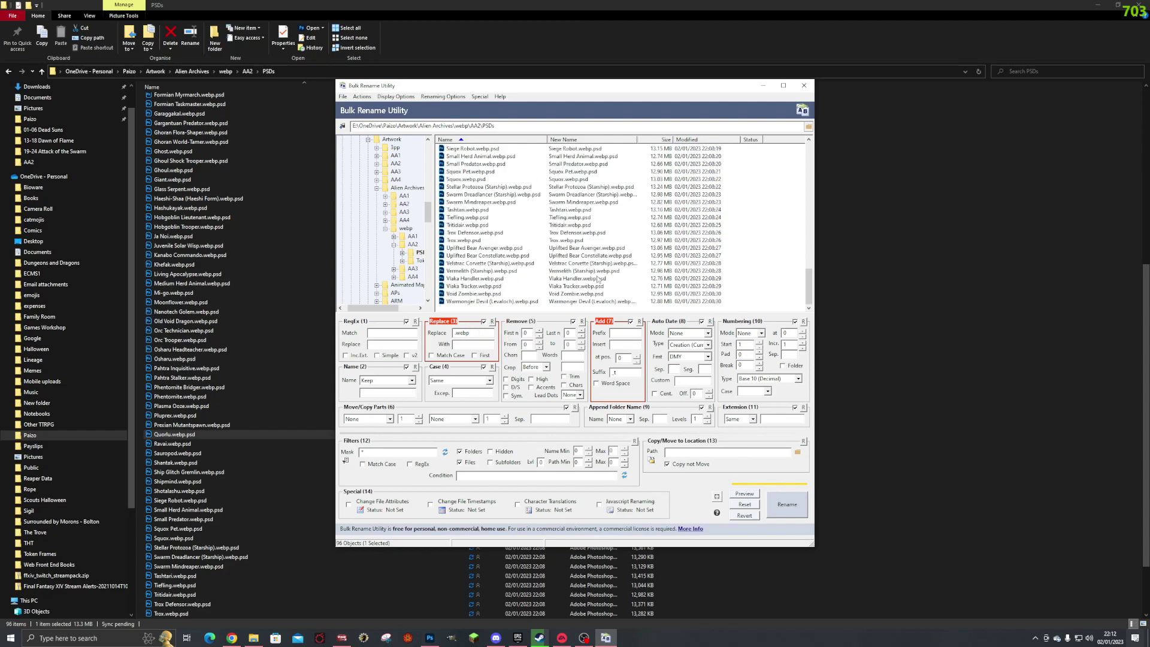
shift+click(597, 302)
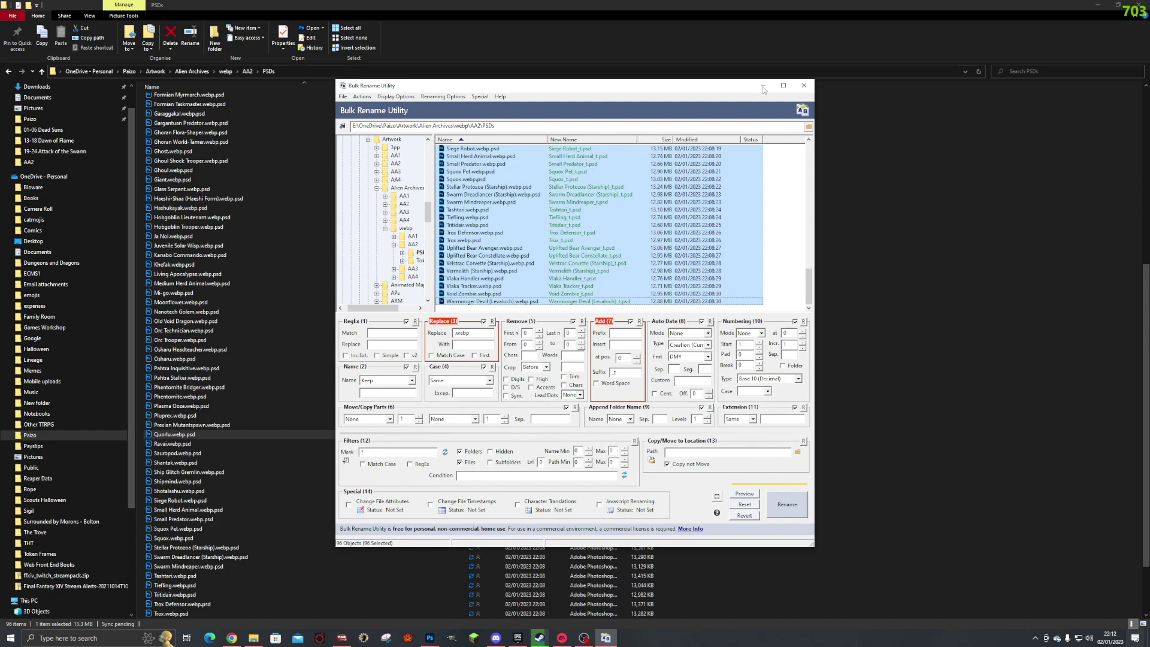
click(804, 85)
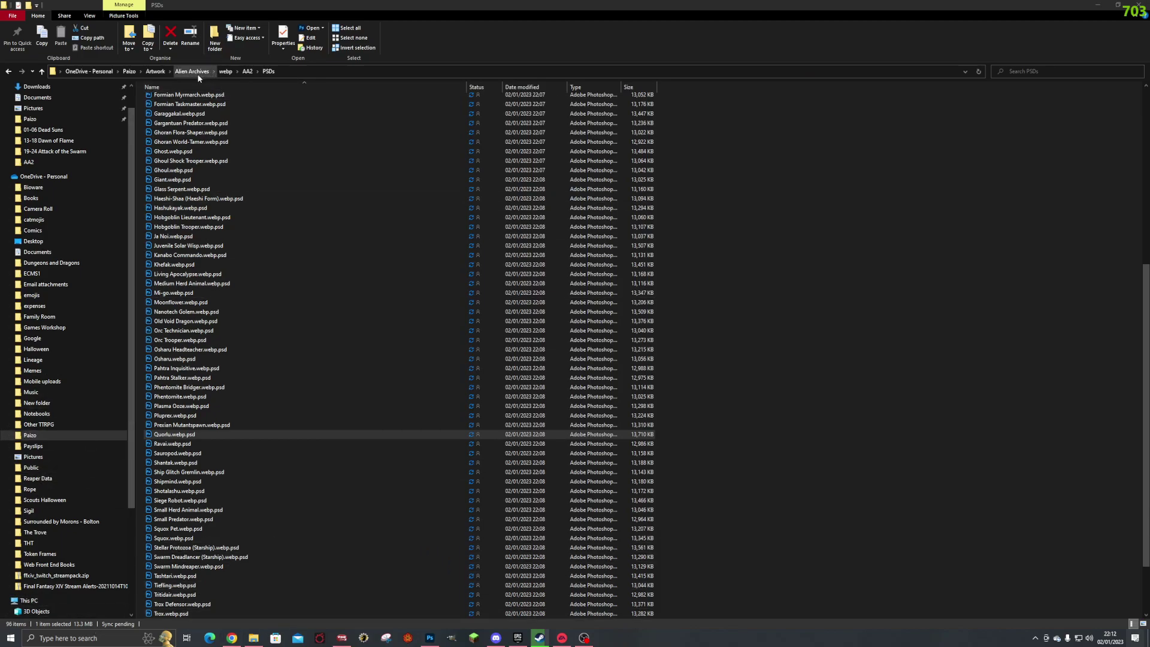
- Examine the finished ship tokens in Artwork\Ships\Tokens at a larger thumbnail size and return to the Artwork folder
click(226, 72)
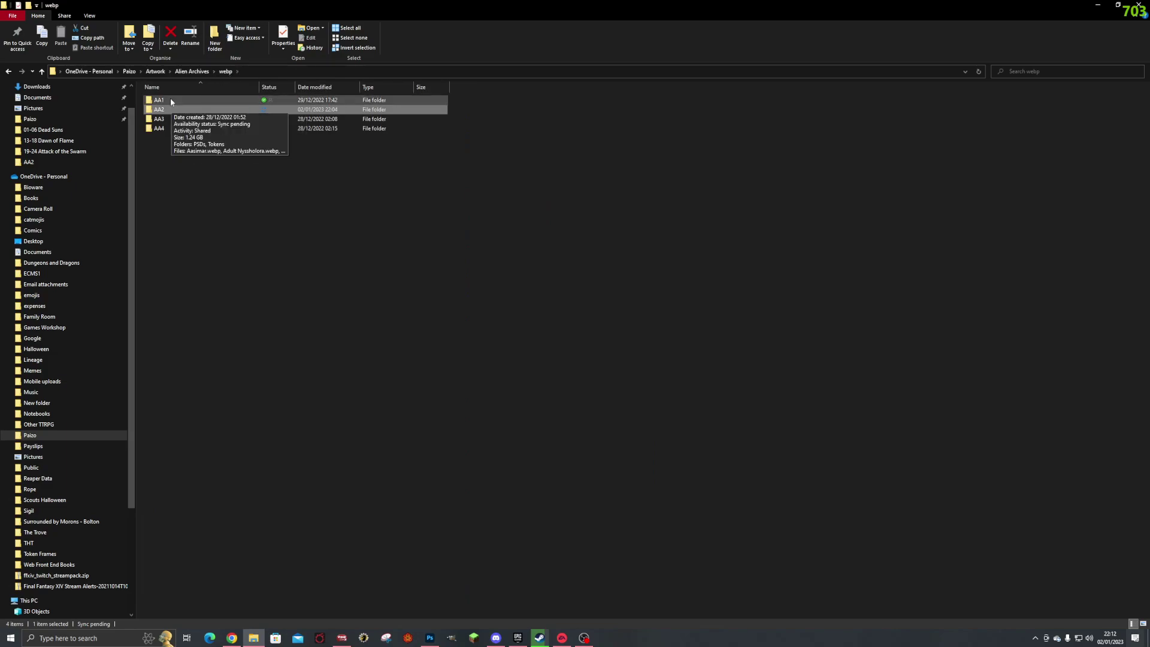
click(192, 71)
click(156, 71)
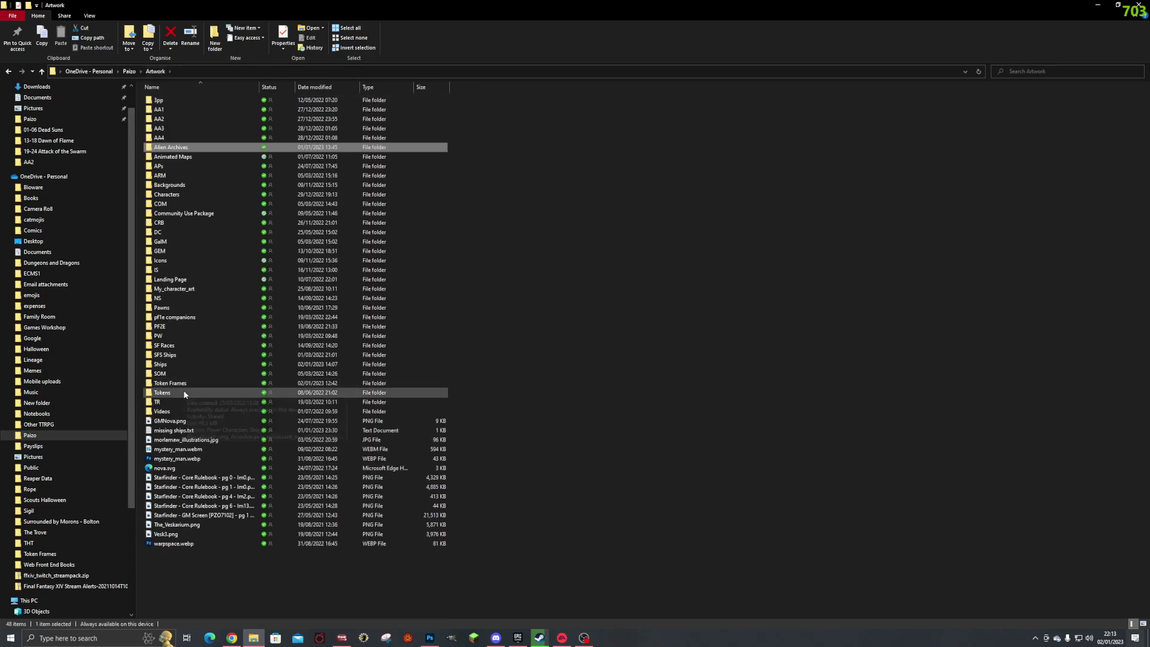
click(166, 366)
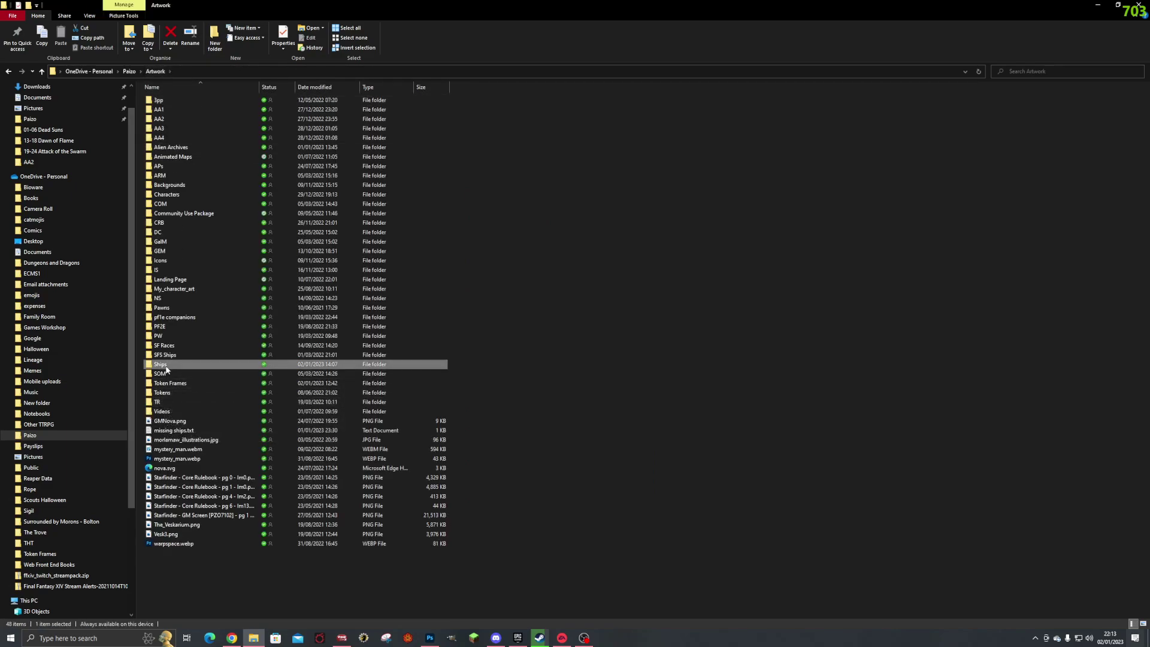
double_click(166, 367)
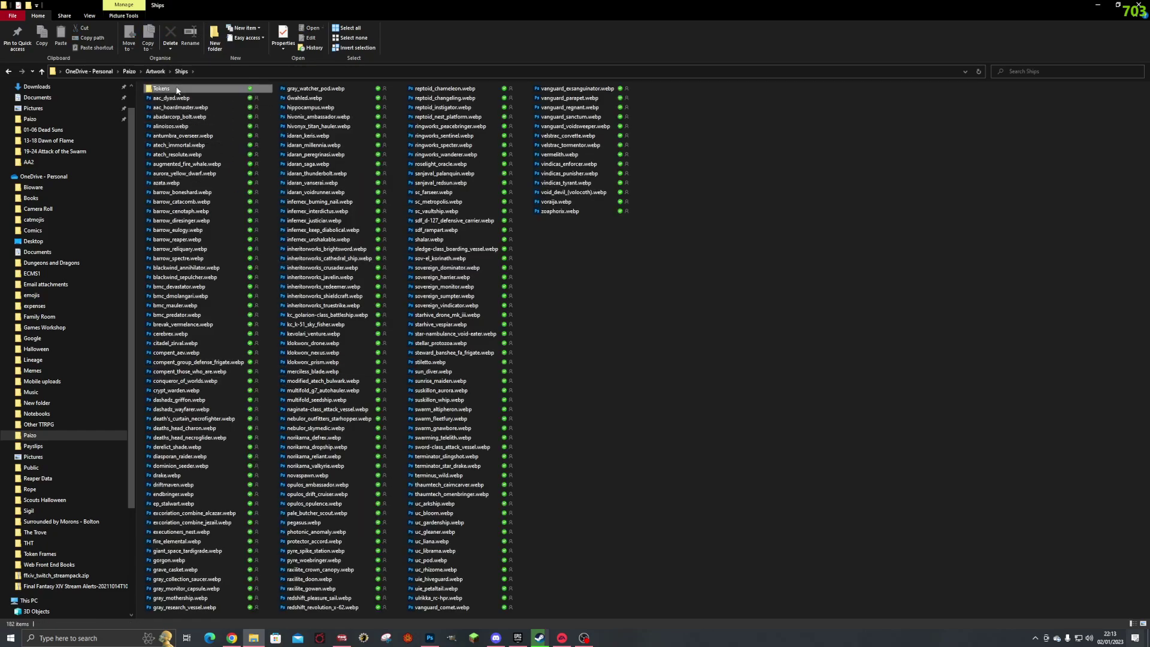
double_click(162, 89)
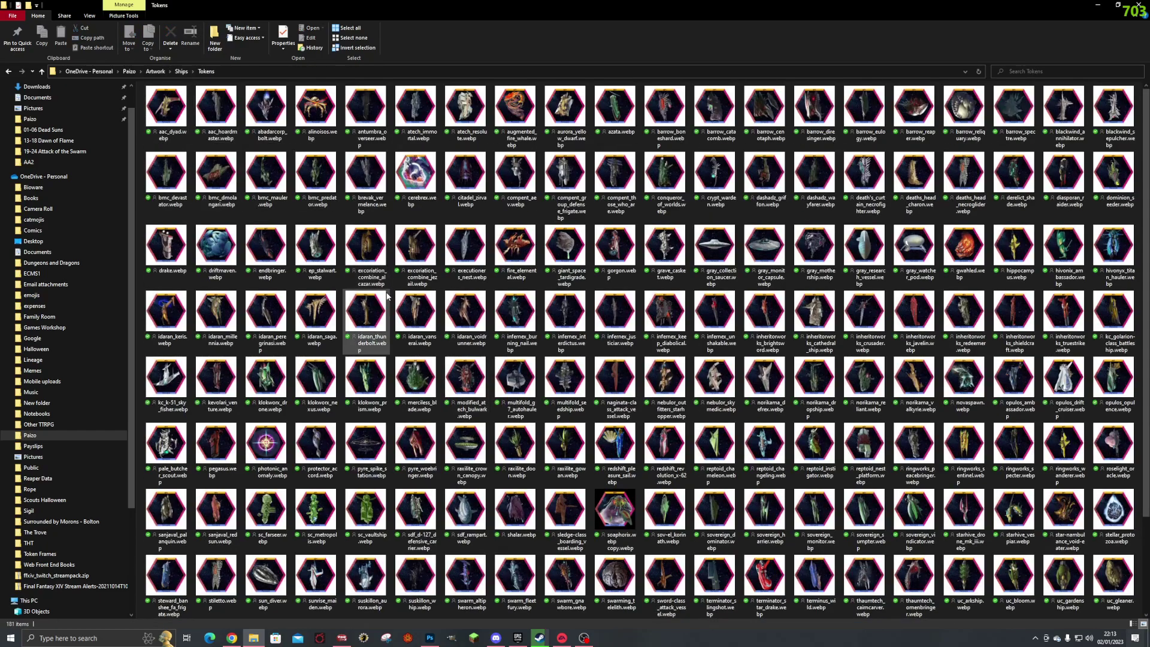
ctrl+scroll(386, 295, up, 4)
ctrl+scroll(396, 298, up, 2)
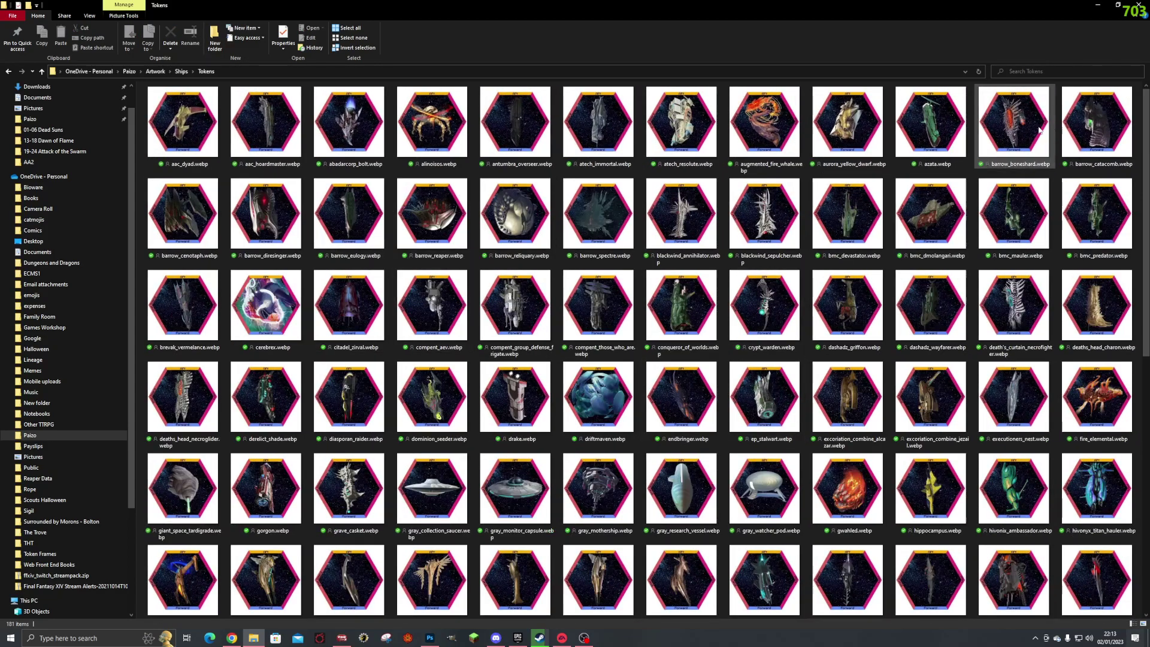
drag(1146, 114, 1109, 132)
scroll(1106, 119, up, 2)
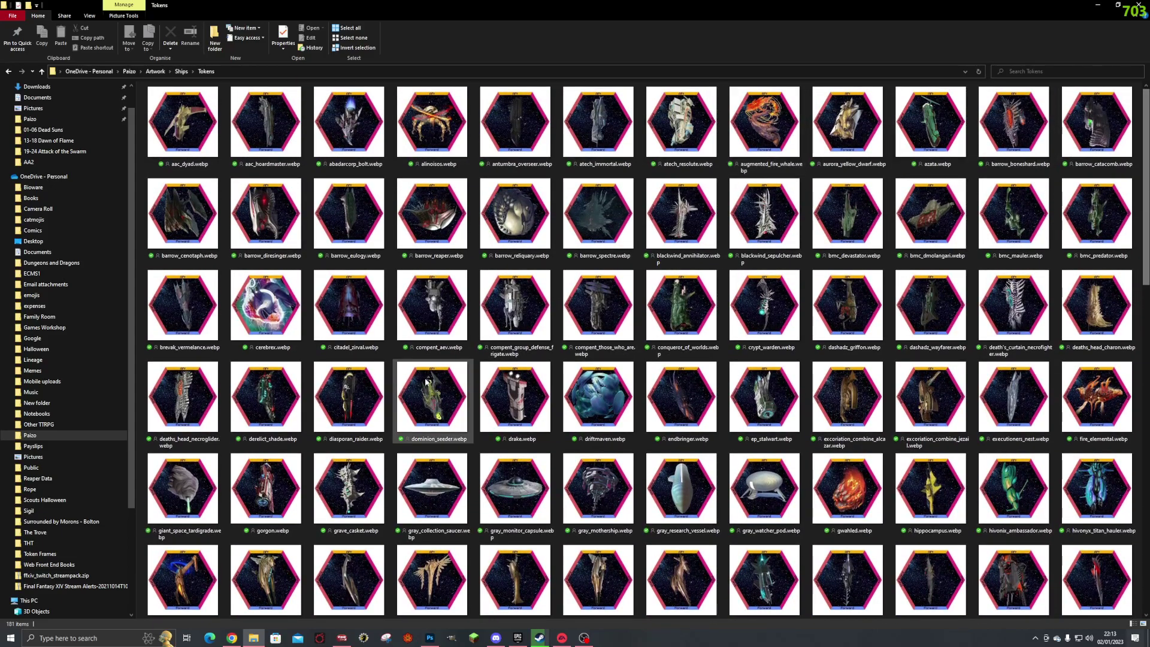
click(185, 74)
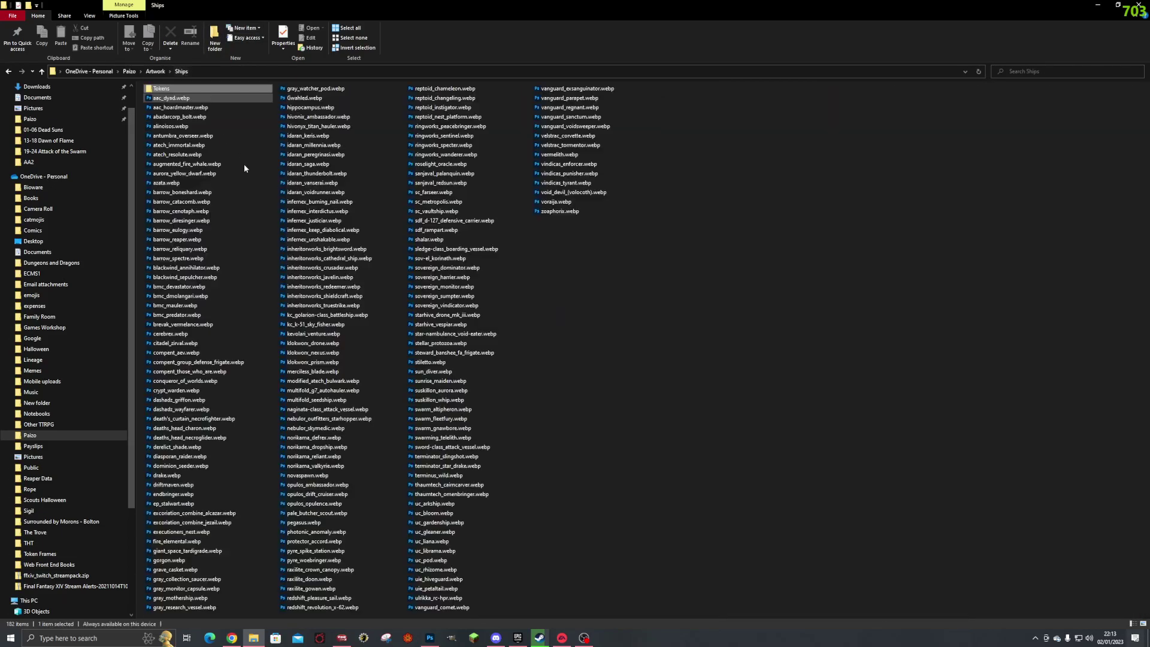
click(156, 71)
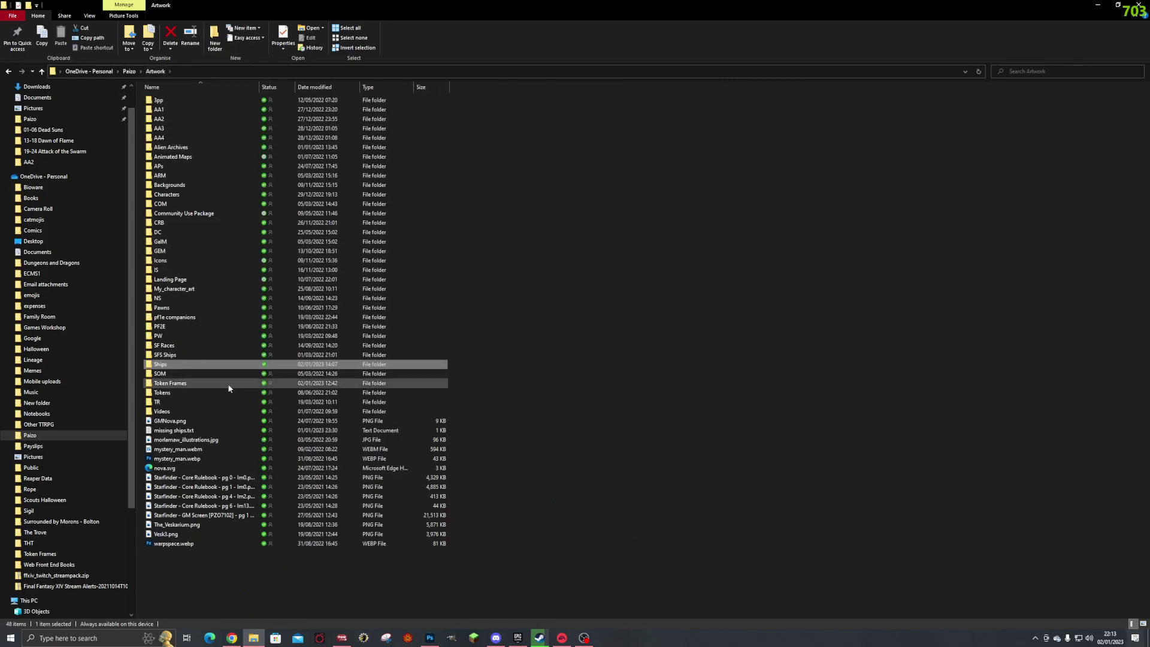
- Open Foundry Virtual Tabletop, submit the administrator password and launch the Starfinder Iconics world
click(409, 638)
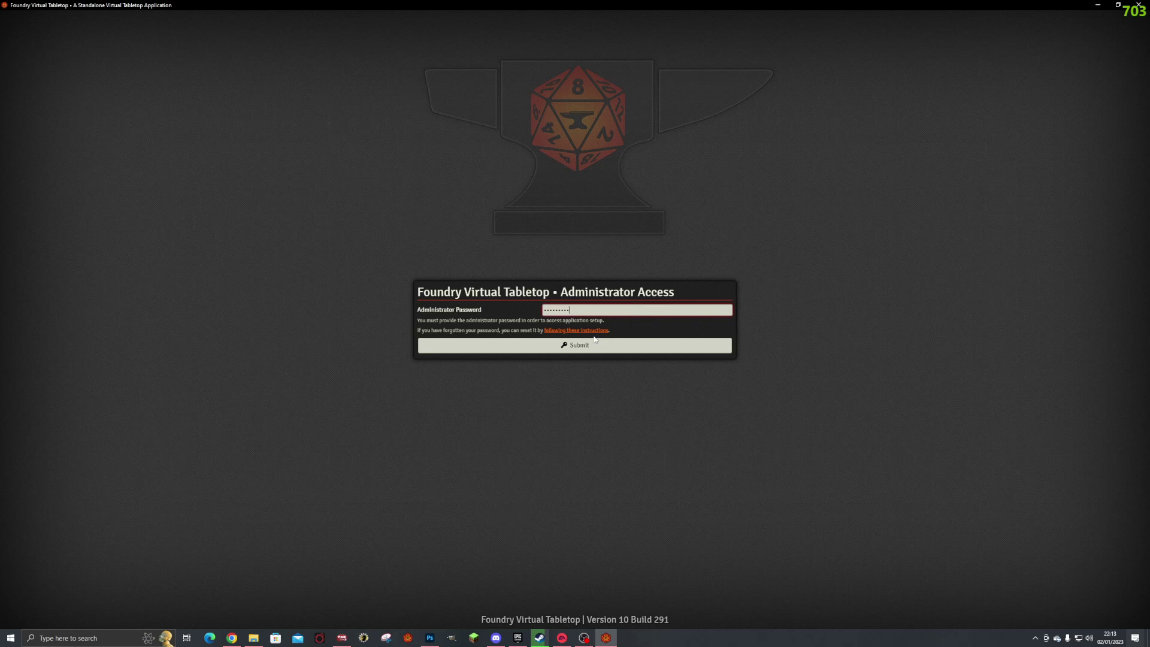
click(594, 341)
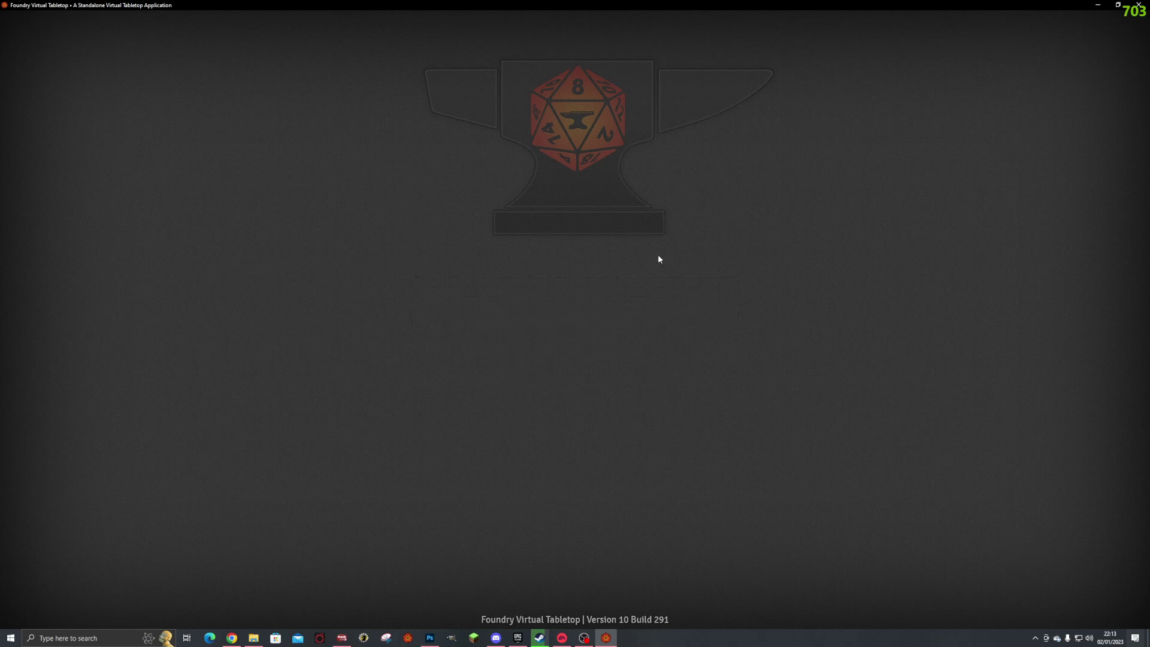
click(759, 331)
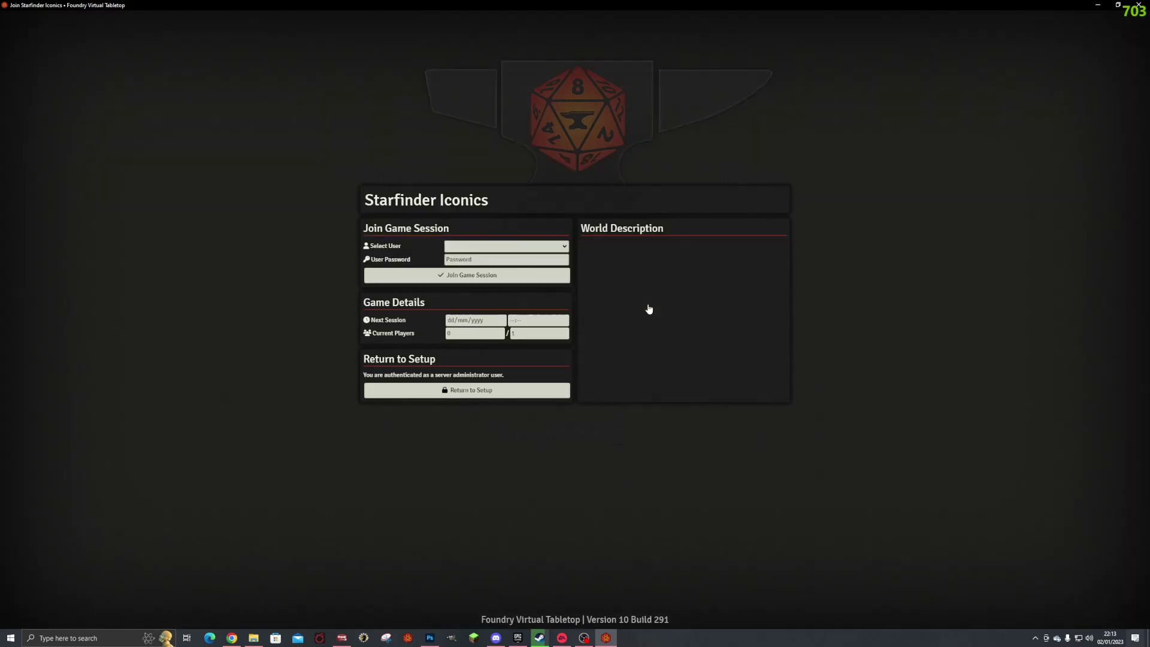
- Join the Starfinder Iconics game session as the Gamemaster
click(477, 247)
click(479, 257)
click(480, 275)
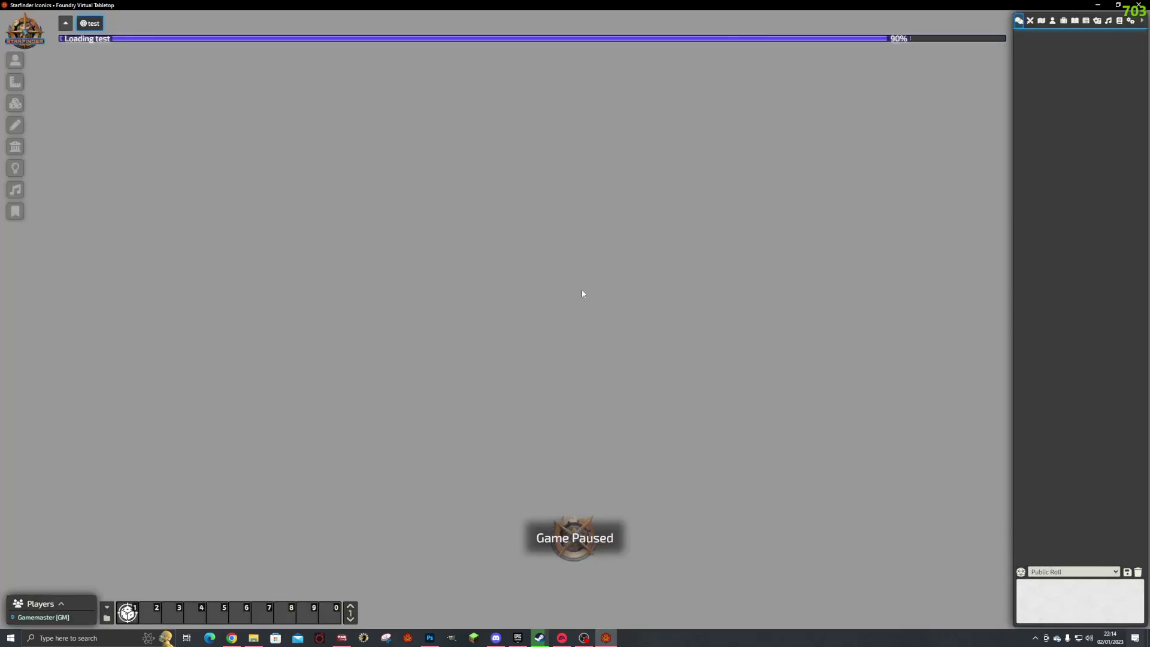
- Inspect the tokens on the test scene up close and open the Alien Archives actor compendium
scroll(539, 282, up, 10)
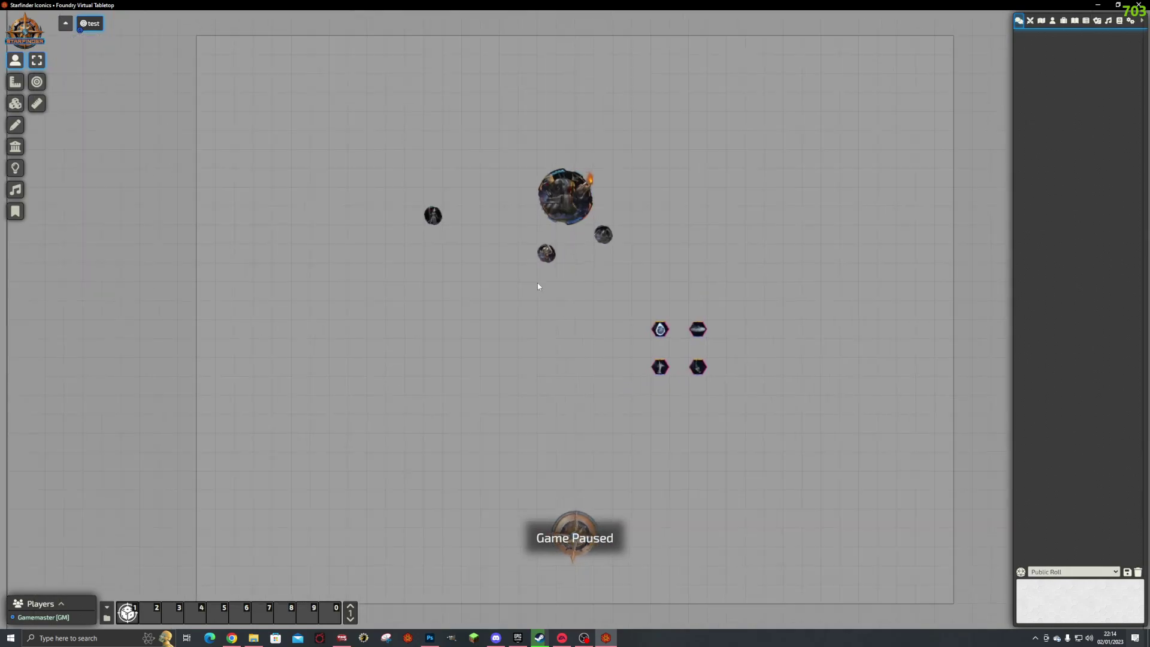
scroll(551, 285, up, 8)
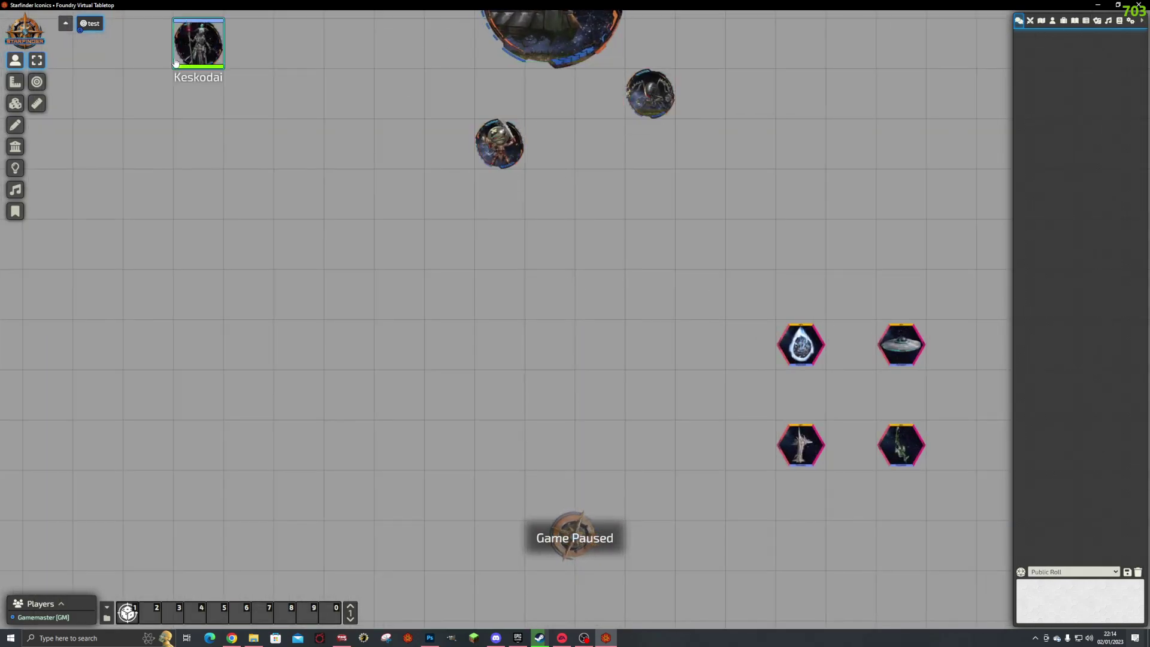
click(1053, 22)
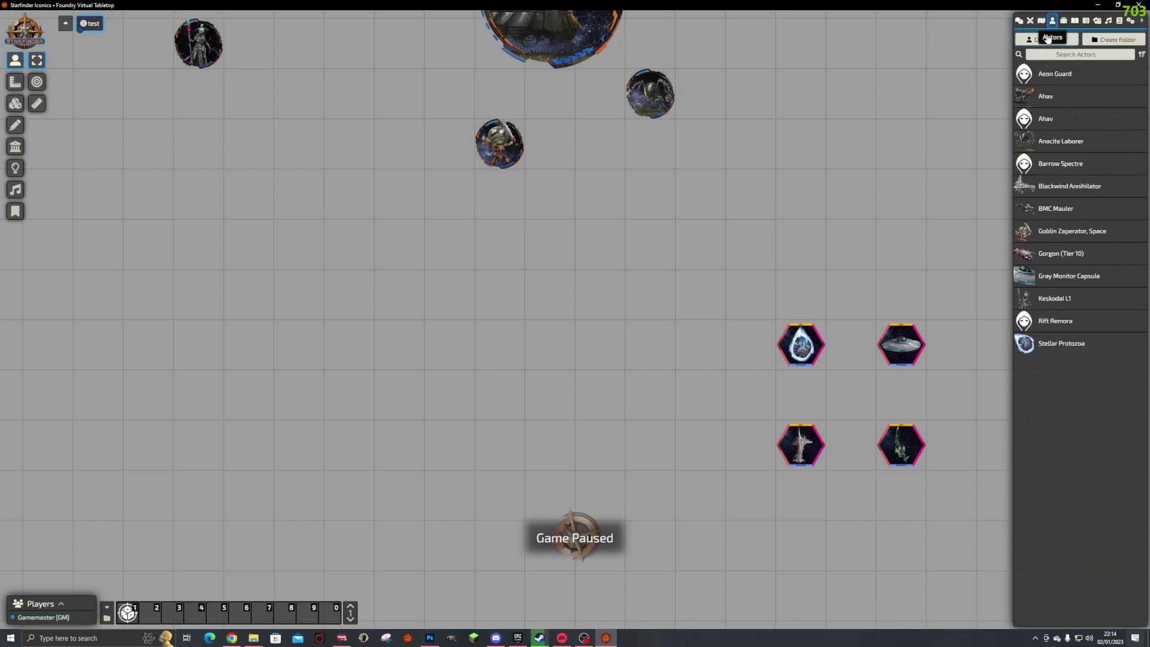
click(1119, 23)
click(1053, 72)
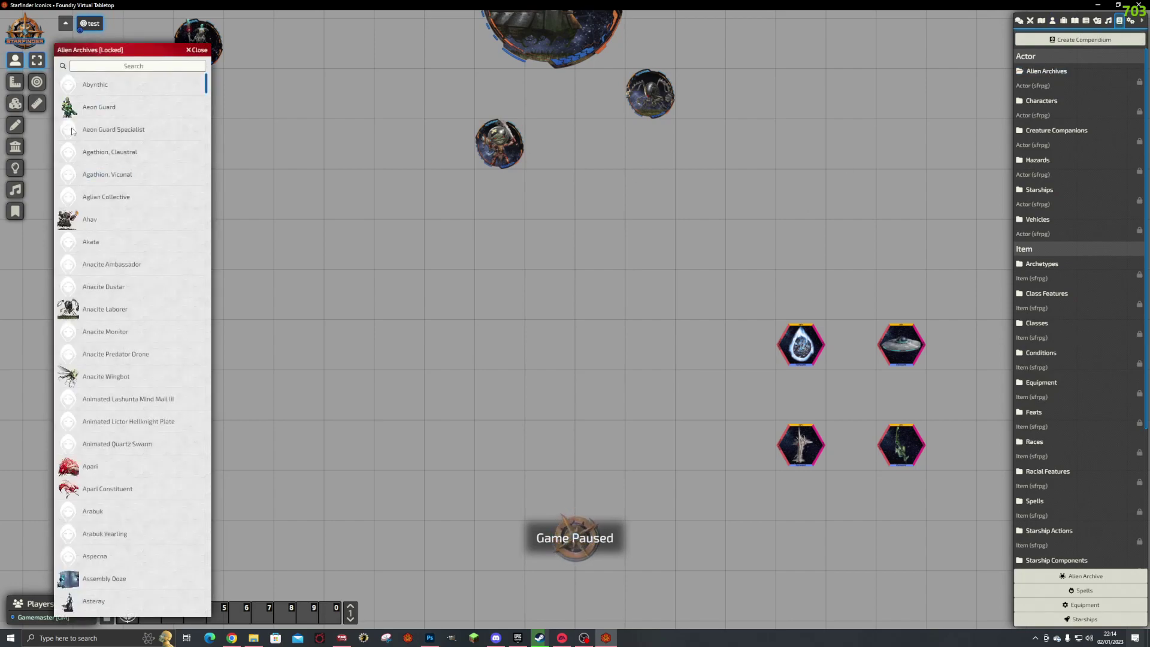
- Look through the creature entries and their artwork in the Alien Archives compendium
scroll(69, 561, down, 15)
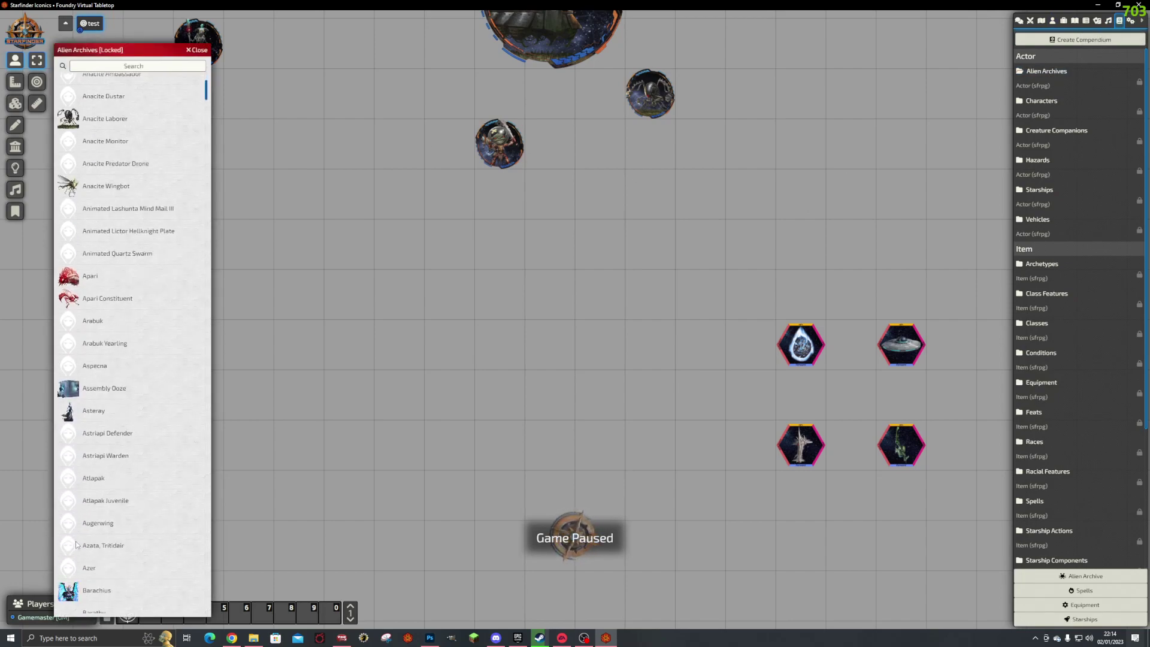
scroll(83, 532, down, 15)
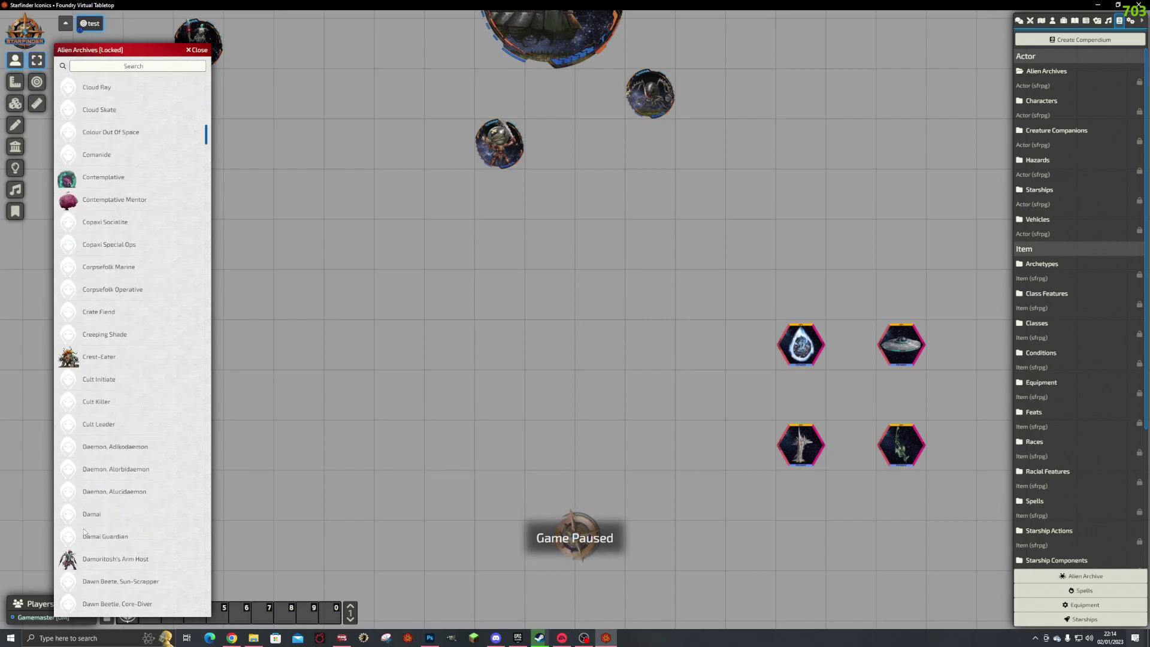
scroll(85, 522, down, 10)
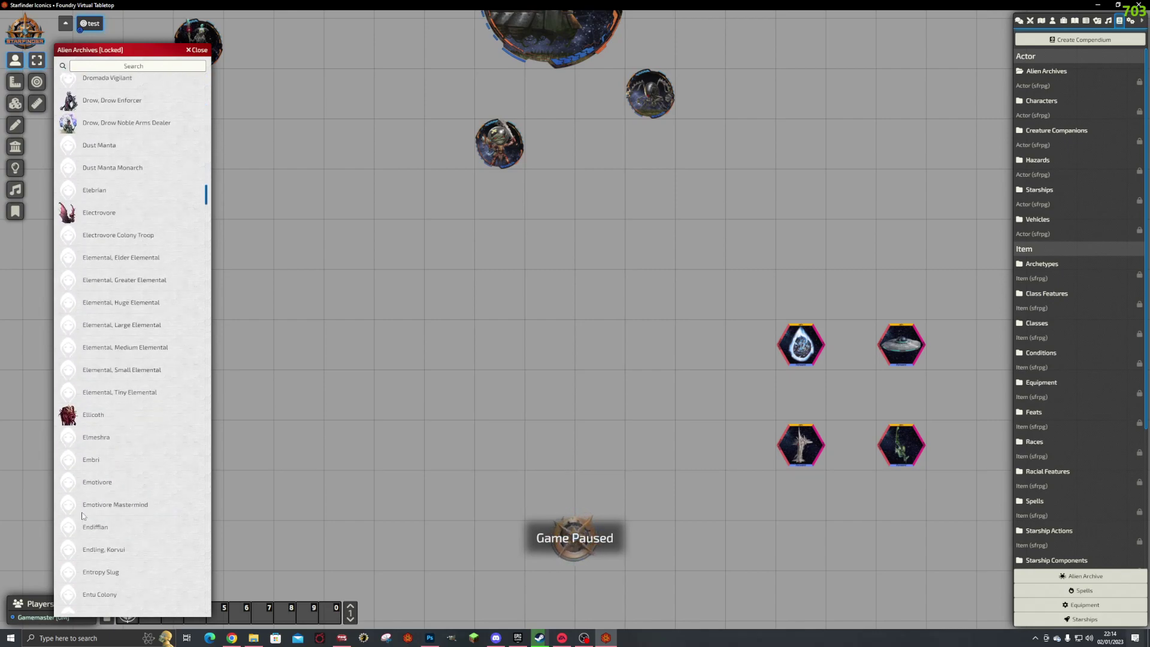
- Open the Starships actor compendium, find the Klokworx Drone and place its token on an empty area of the test scene
click(1051, 193)
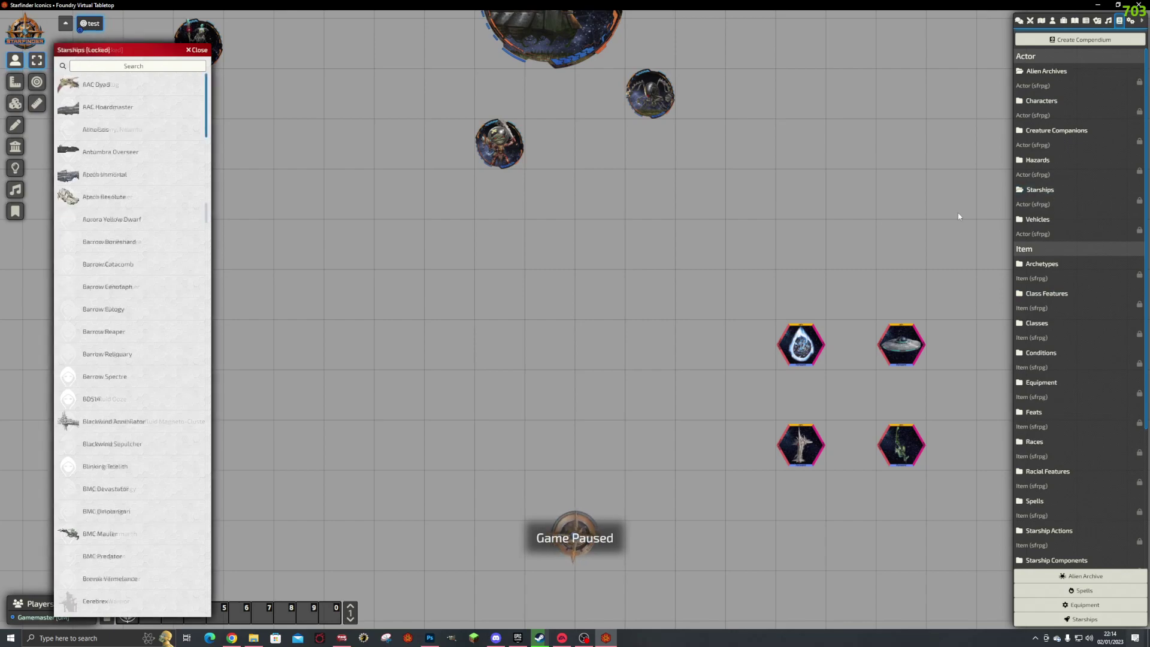
scroll(146, 255, down, 3)
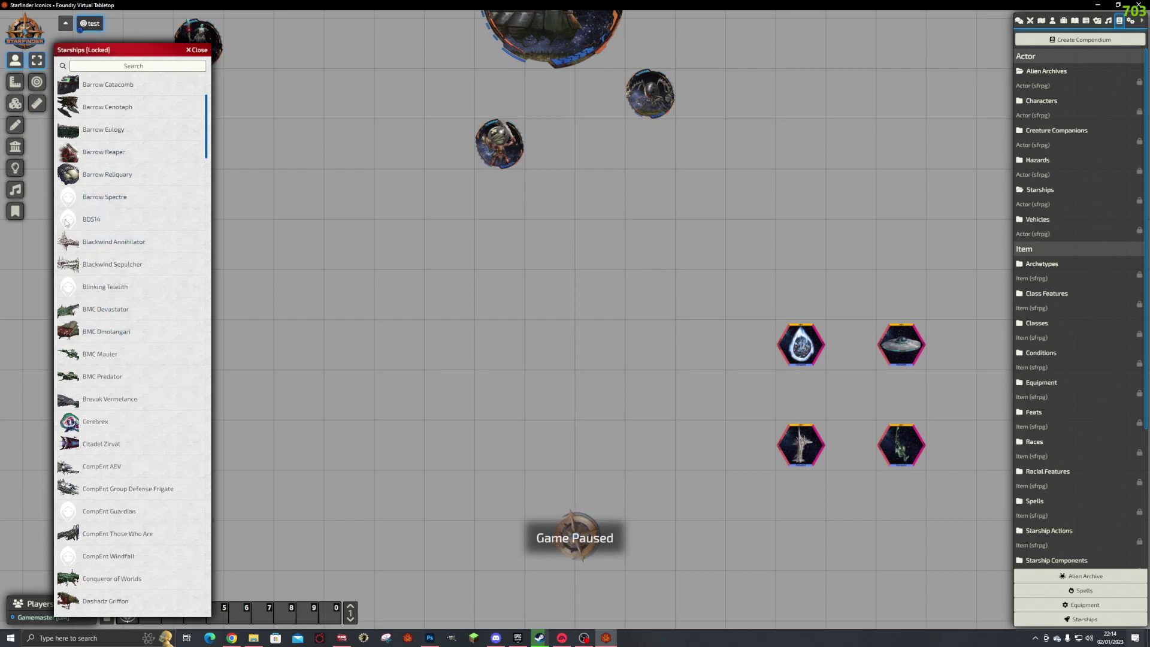
scroll(109, 280, down, 3)
scroll(110, 286, down, 1)
scroll(123, 297, down, 8)
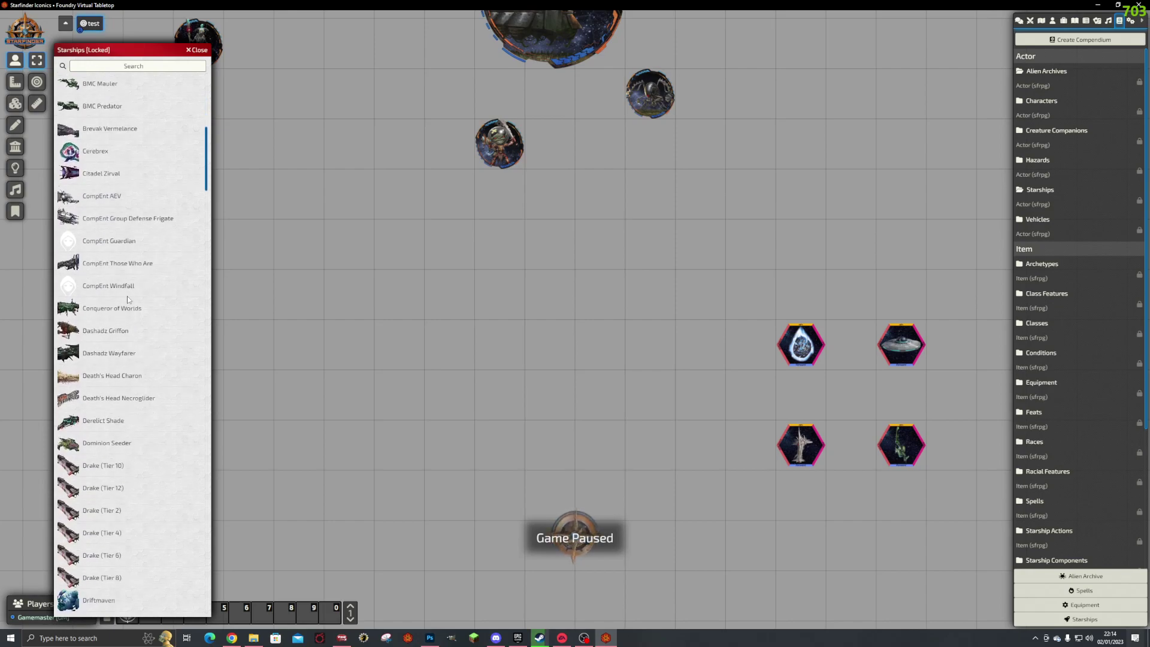
scroll(120, 324, down, 8)
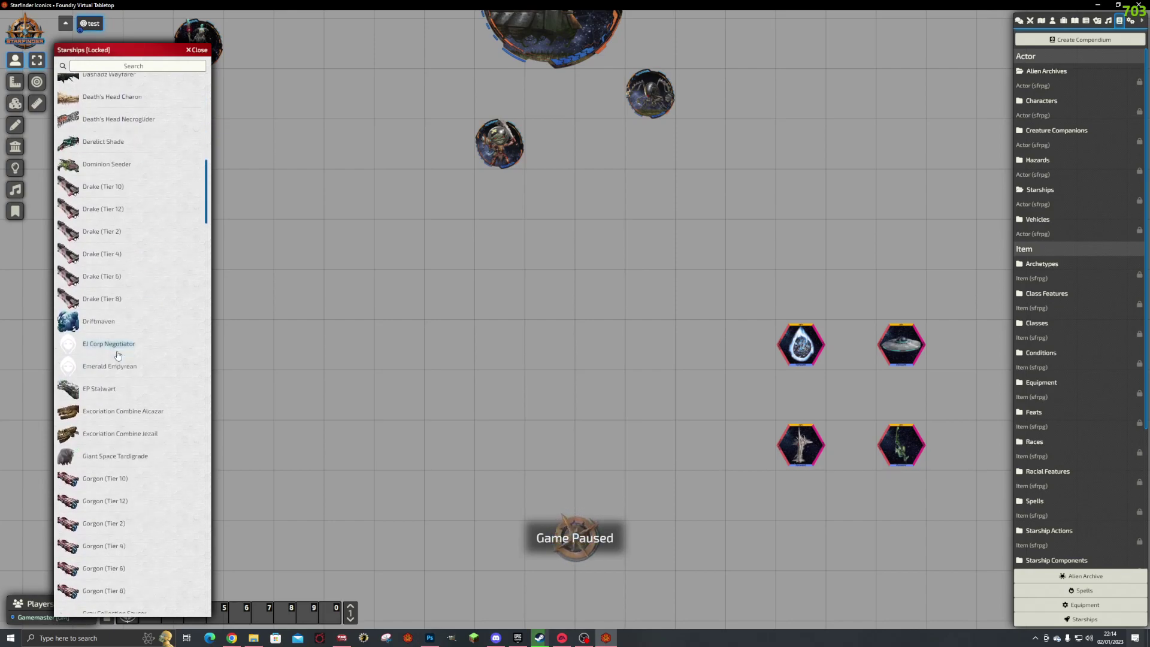
scroll(126, 344, down, 7)
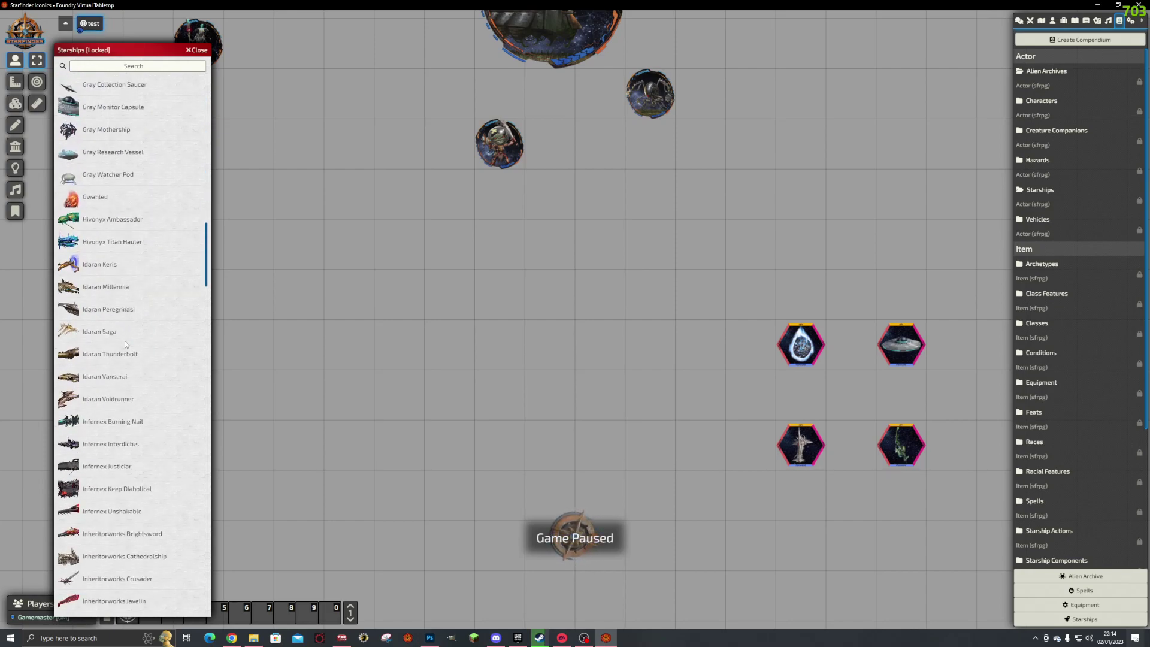
scroll(129, 456, down, 9)
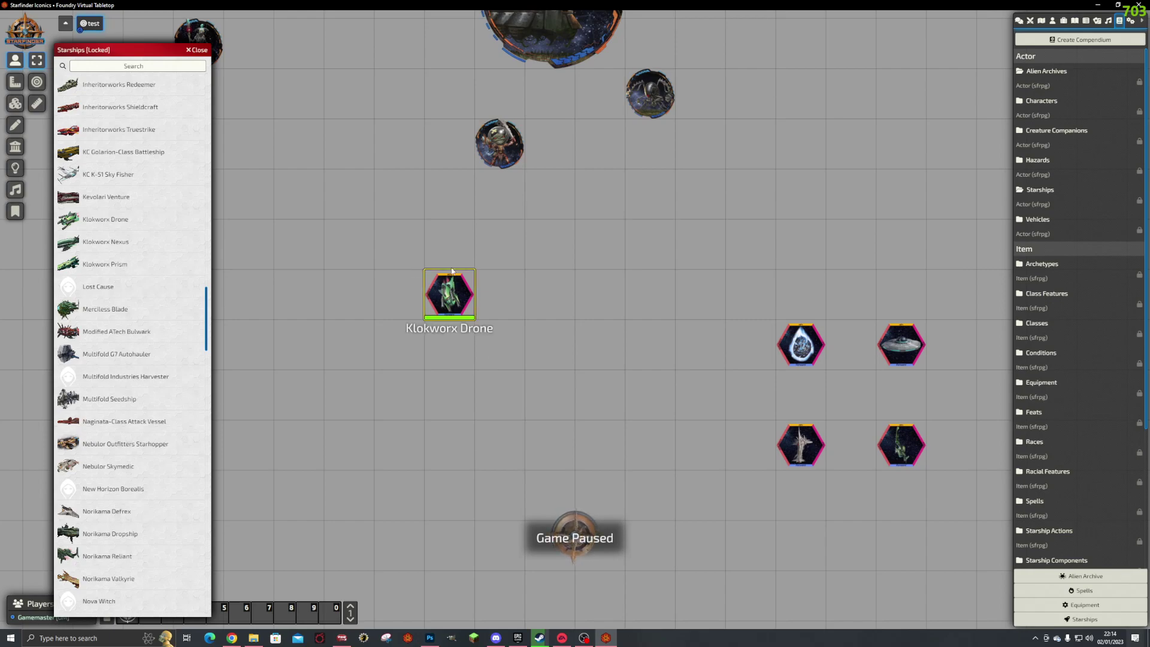
- Inspect the Klokworx Drone token up close, moving it one grid square sideways and back to its original square
scroll(465, 343, up, 10)
scroll(445, 311, up, 4)
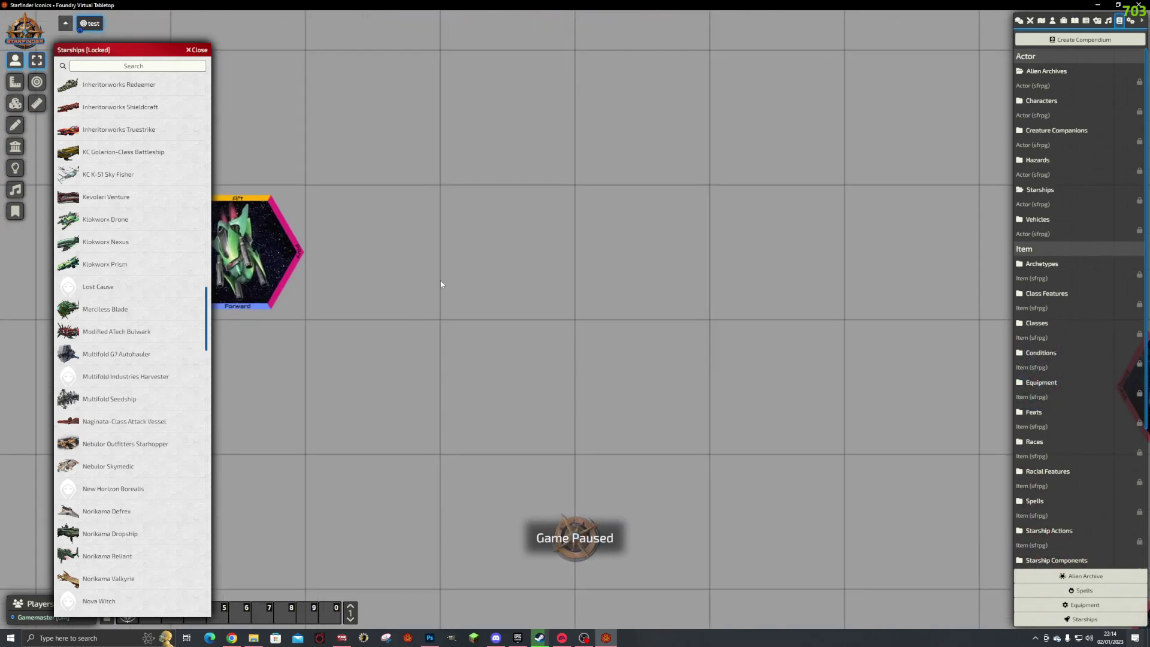
drag(440, 290, 676, 295)
click(527, 336)
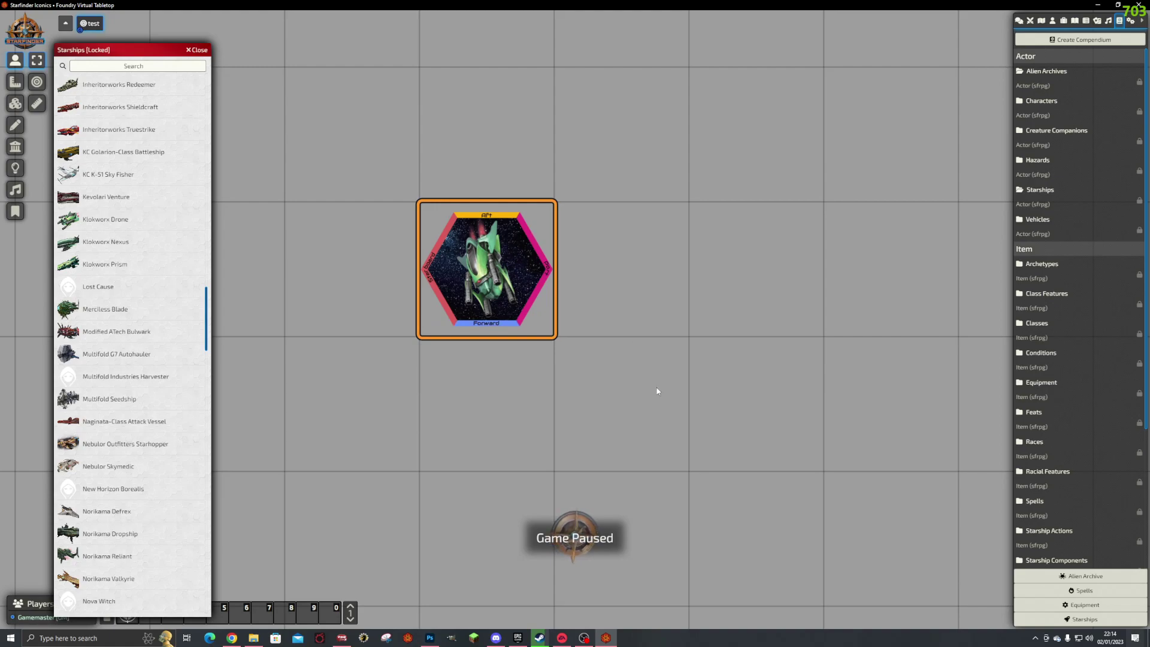
drag(509, 300, 644, 300)
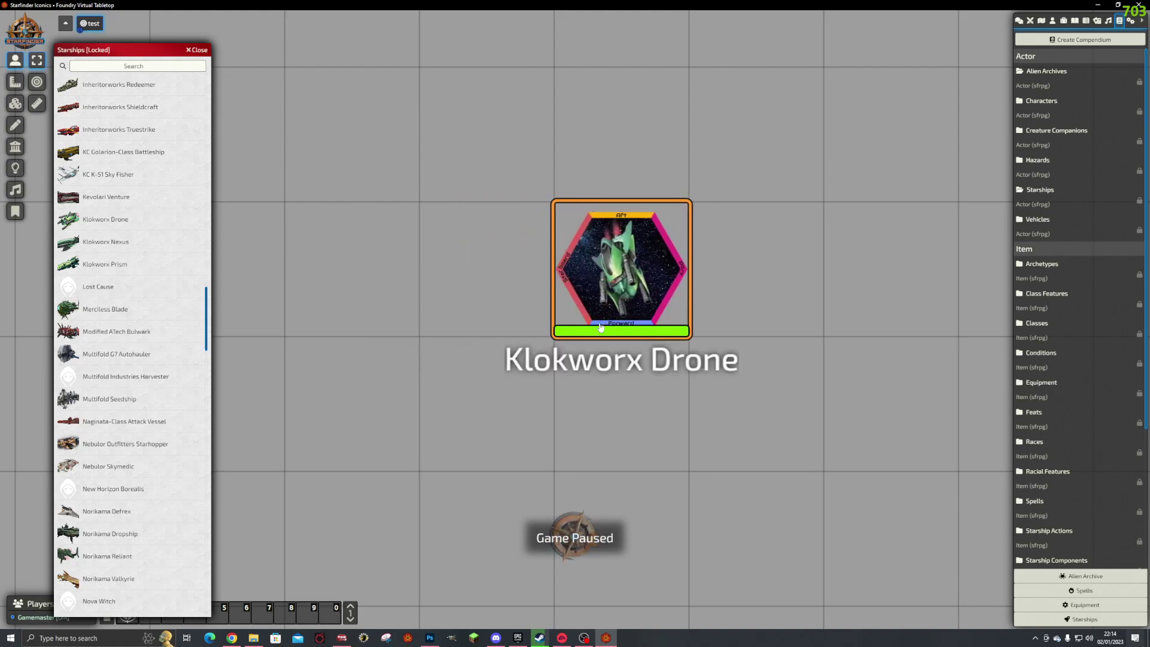
drag(599, 276, 479, 275)
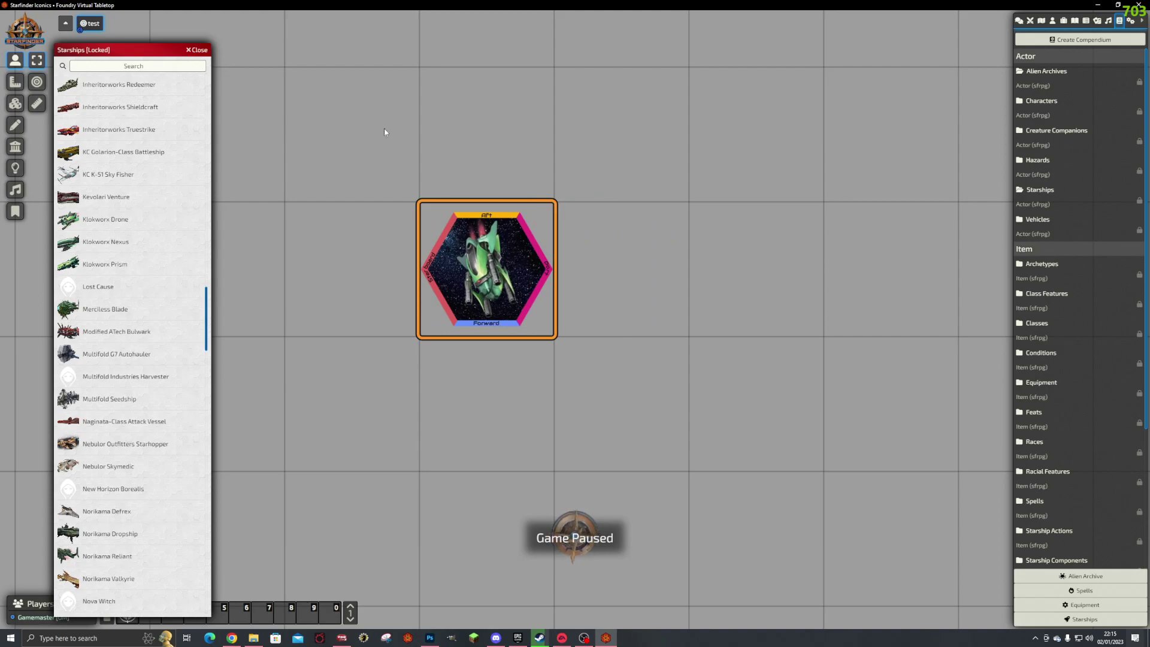
- Place a Nebulor Outfitters Starhopper token two grid squares from the Klokworx Drone and rotate it until its Forward side faces the drone
scroll(166, 426, down, 2)
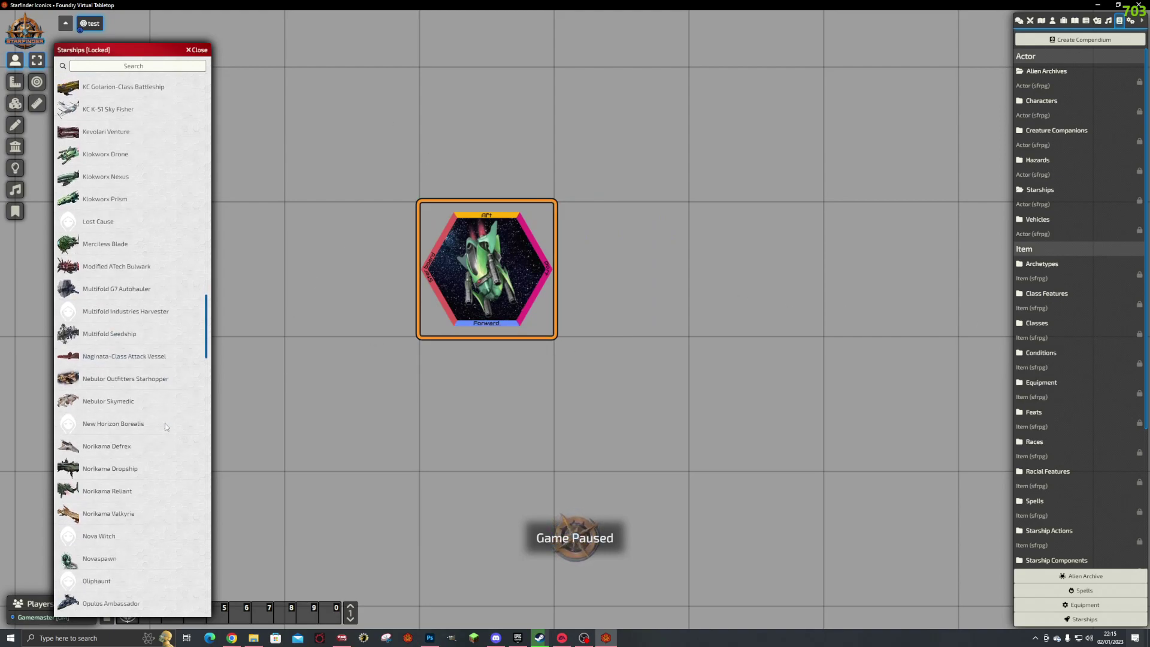
drag(143, 355, 753, 261)
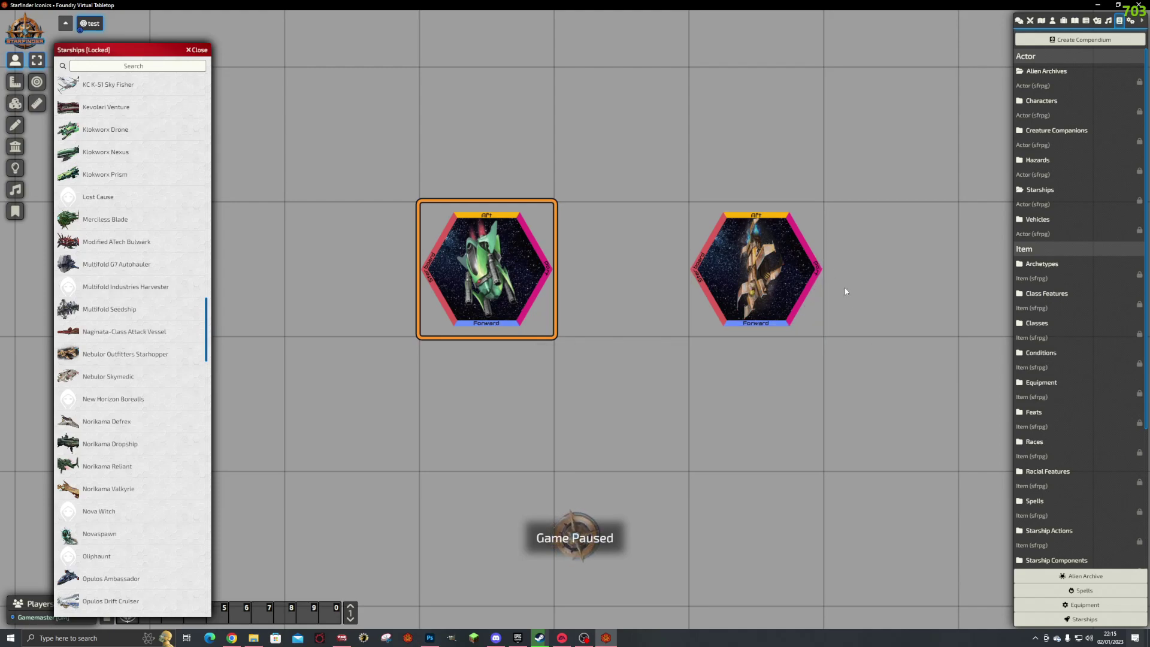
click(789, 280)
shift+scroll(779, 279, up, 3)
shift+scroll(780, 279, down, 8)
shift+scroll(781, 279, up, 2)
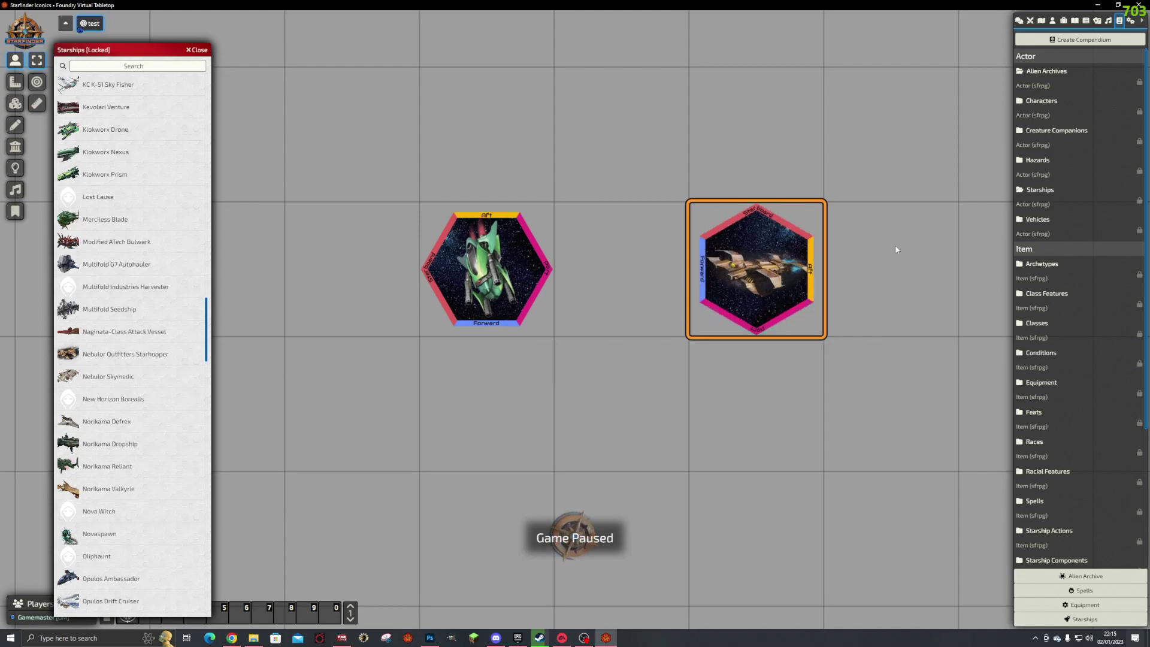
shift+scroll(745, 274, down, 20)
shift+scroll(745, 274, down, 3)
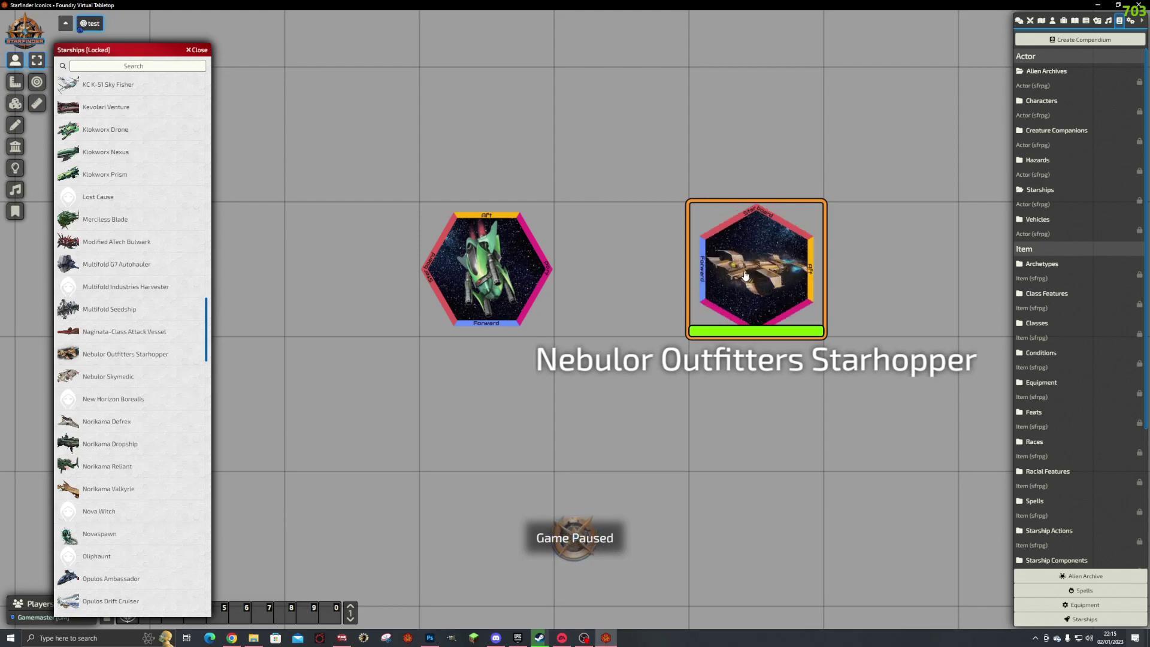